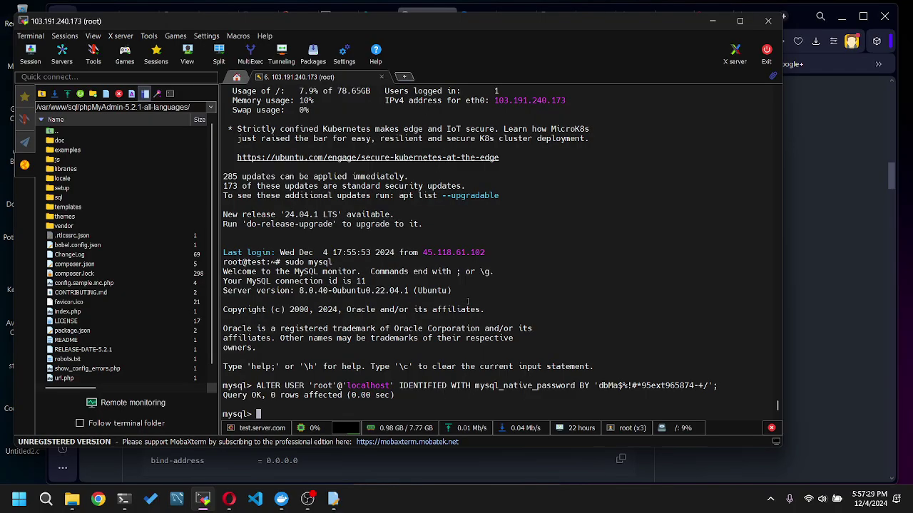
- Quit the MySQL monitor with exit; to return to the root shell prompt
text(exit;)
key(Return)
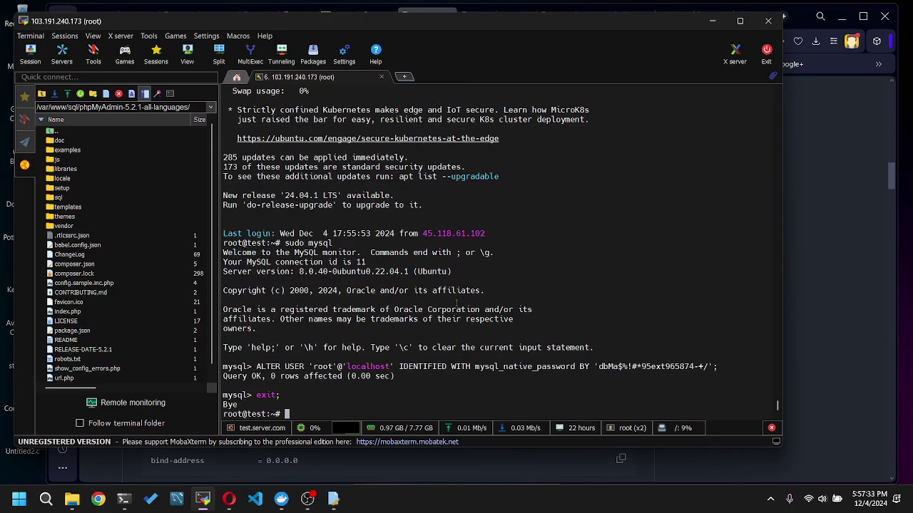
- Copy the 'remote connection' SQL code block from the vps-commands README
key(alt+Tab)
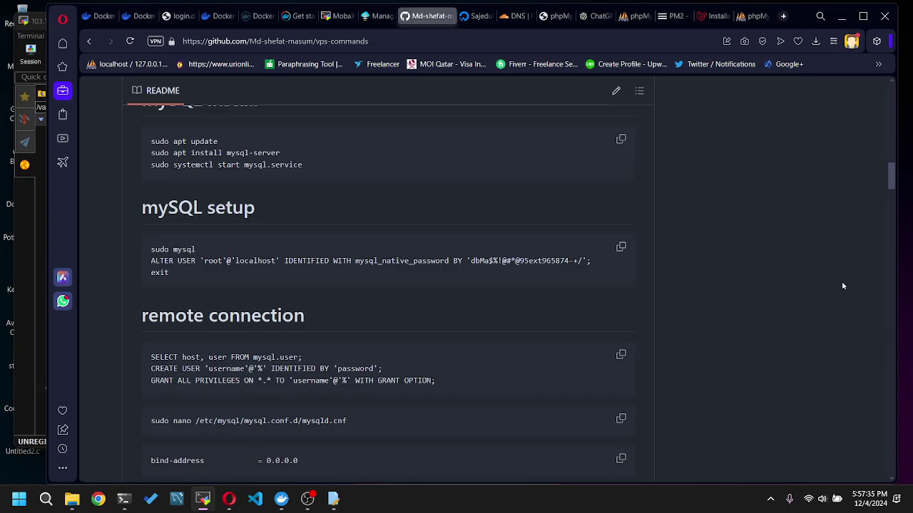
scroll(365, 314, down, 2)
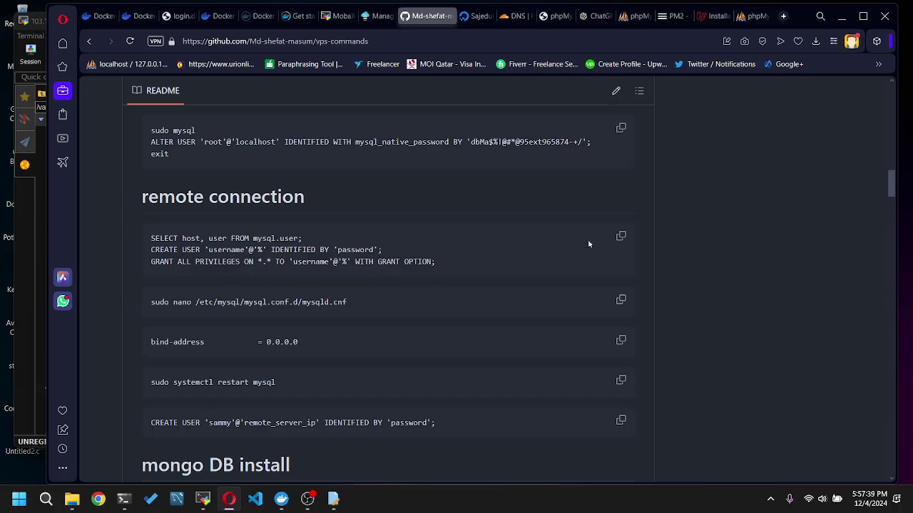
click(620, 236)
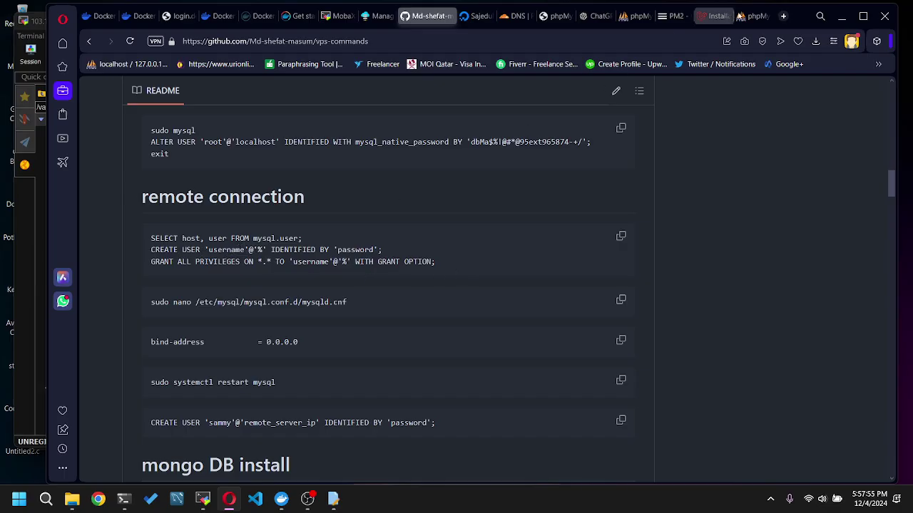
click(745, 16)
- Load the workshopsql site root by removing 'public/' from the page address
click(616, 15)
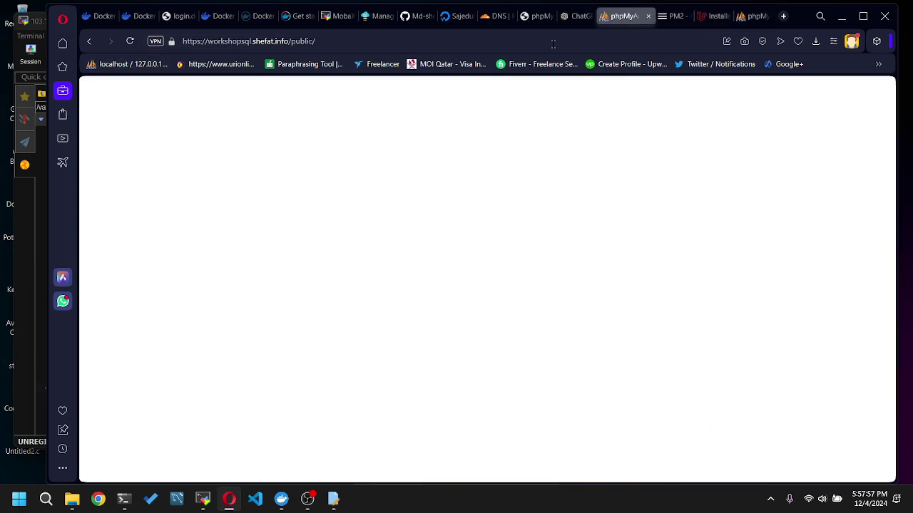
click(130, 40)
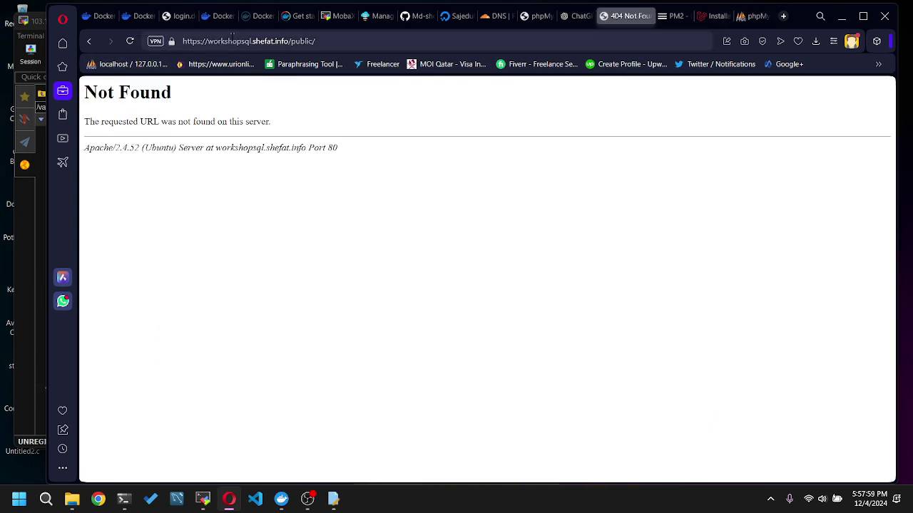
click(345, 35)
drag(288, 41, 314, 40)
key(BackSpace)
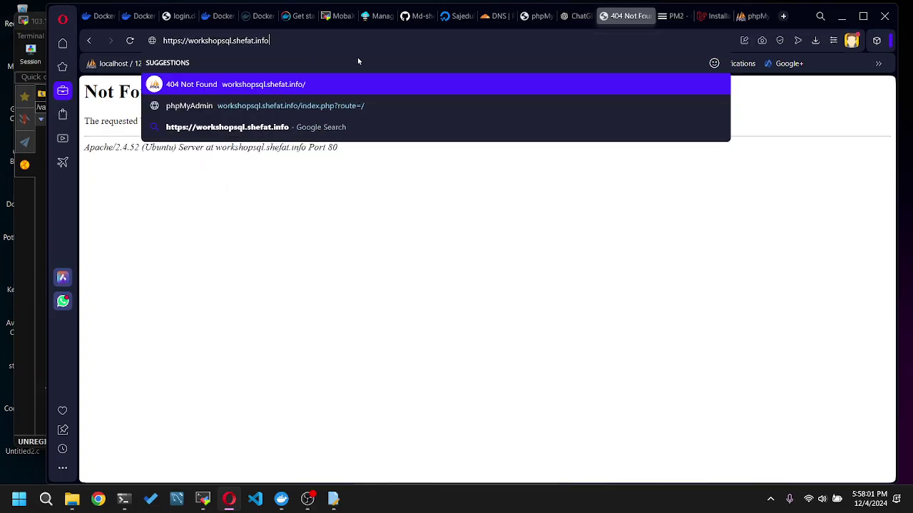
key(Return)
- Enter root as the login username and search clipboard history for the password
click(502, 272)
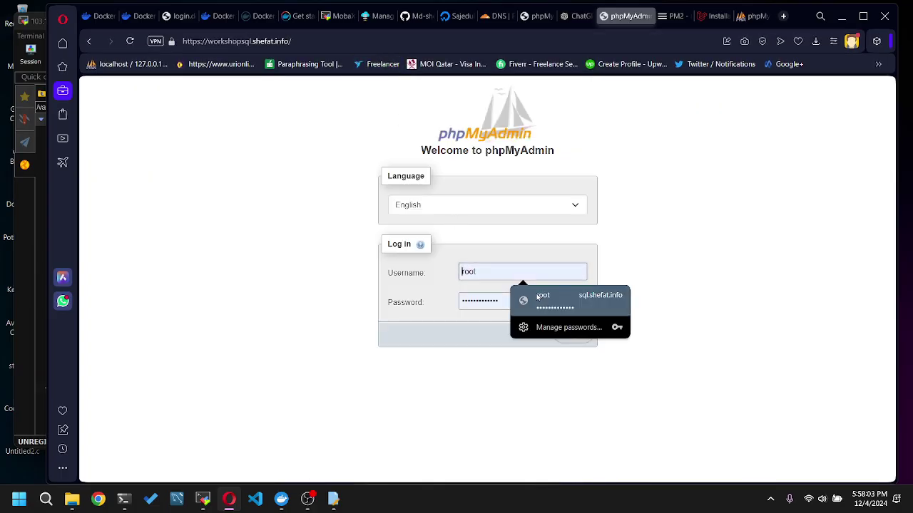
text(root)
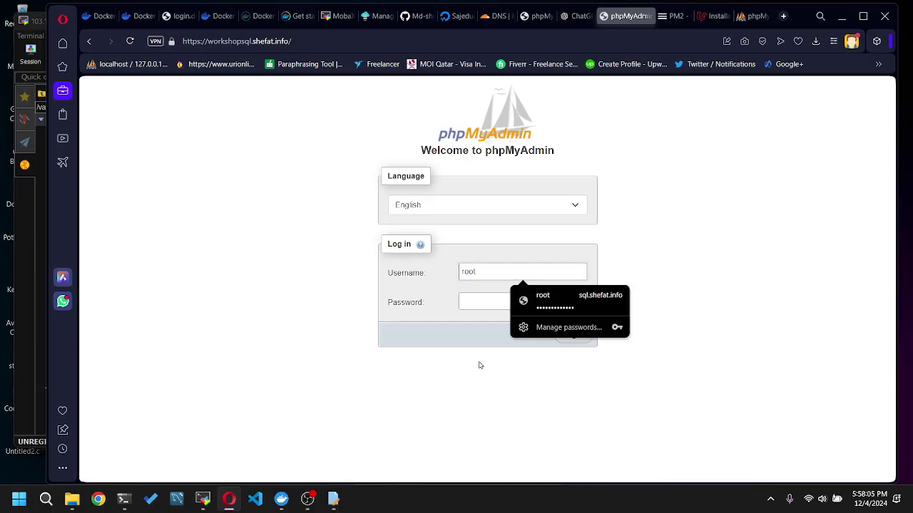
click(469, 304)
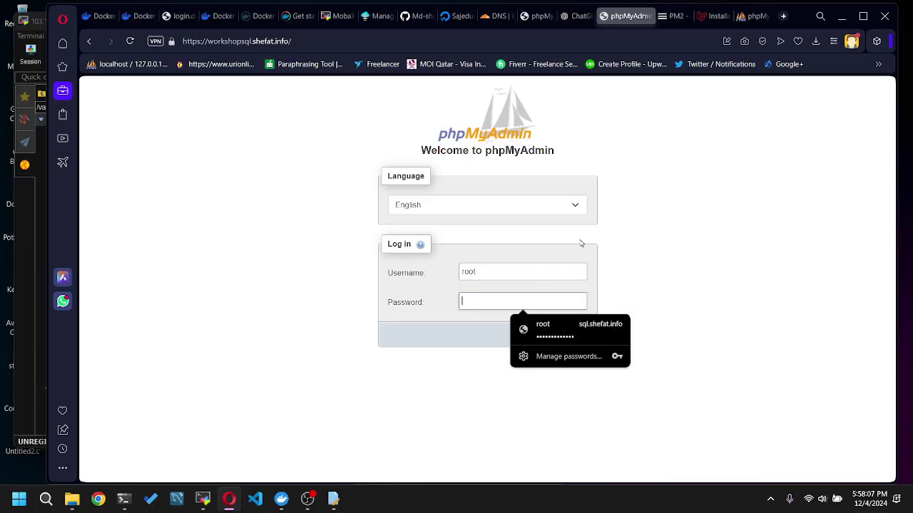
key(super+v)
scroll(562, 183, down, 2)
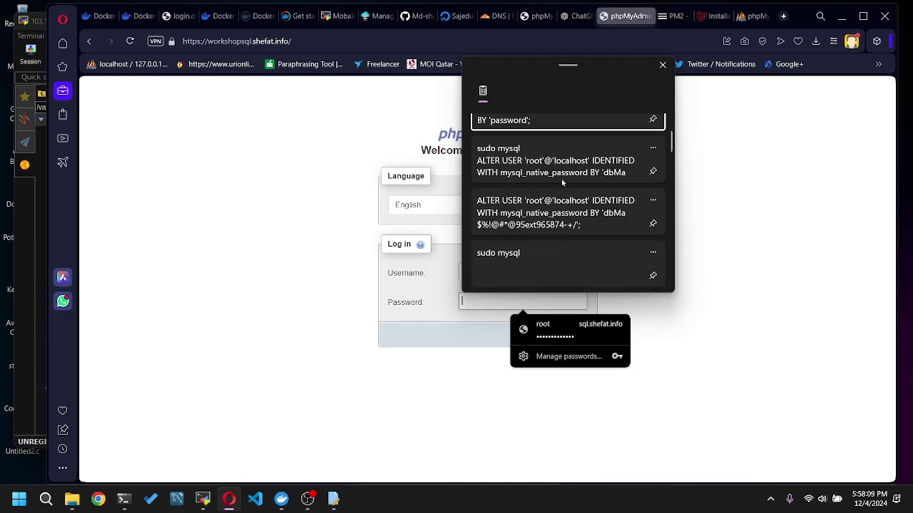
scroll(586, 213, up, 1)
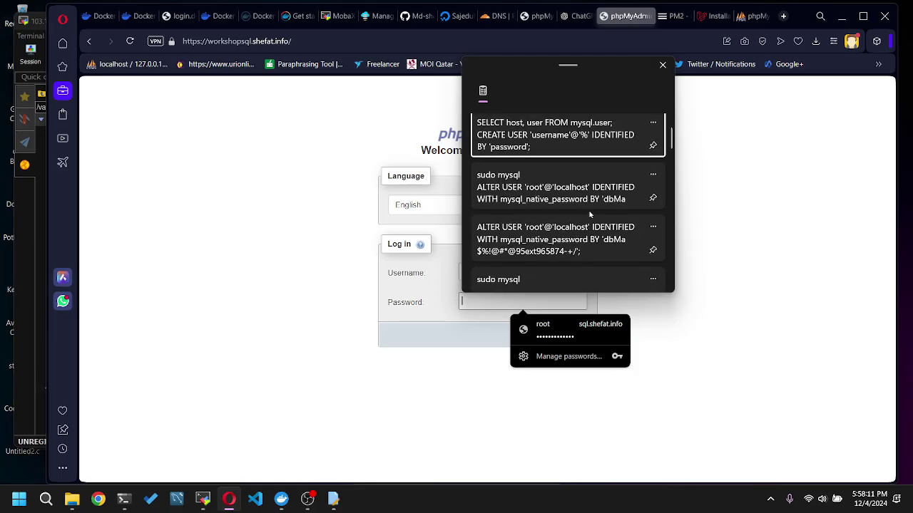
scroll(589, 213, down, 5)
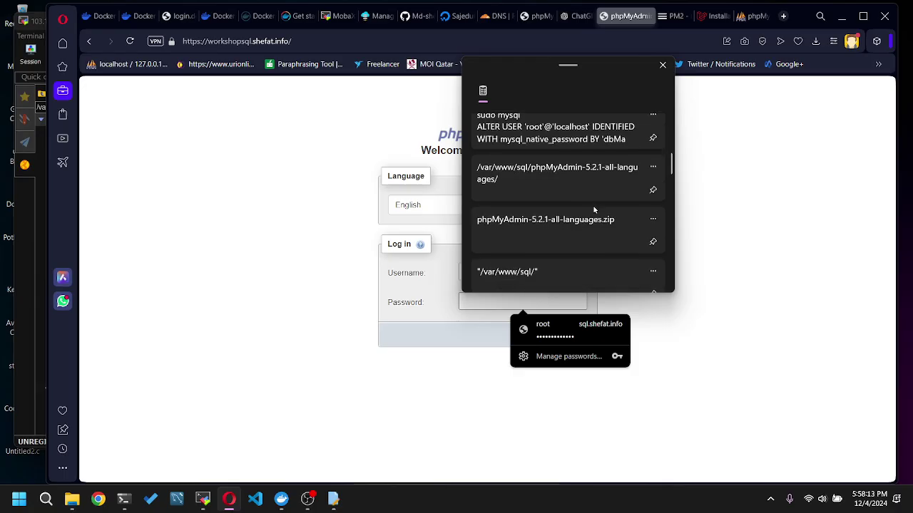
scroll(593, 206, down, 2)
scroll(593, 206, up, 6)
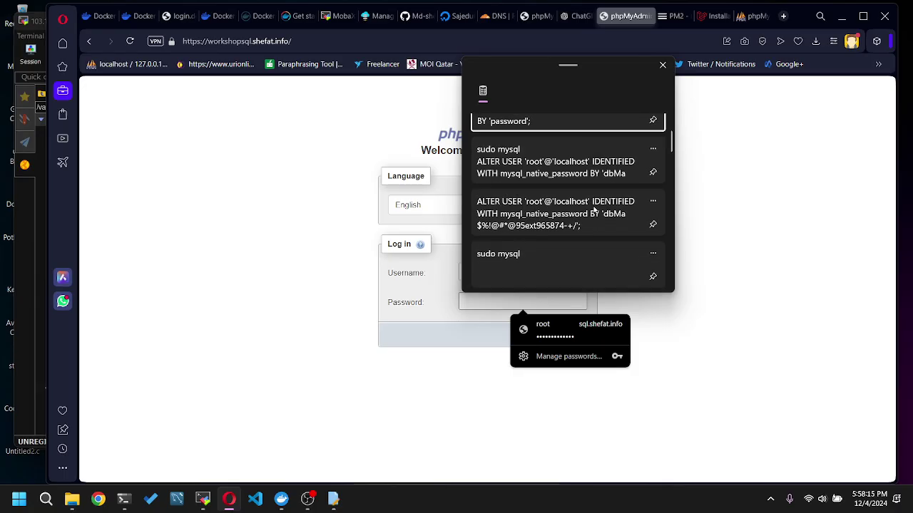
scroll(595, 209, up, 1)
click(729, 207)
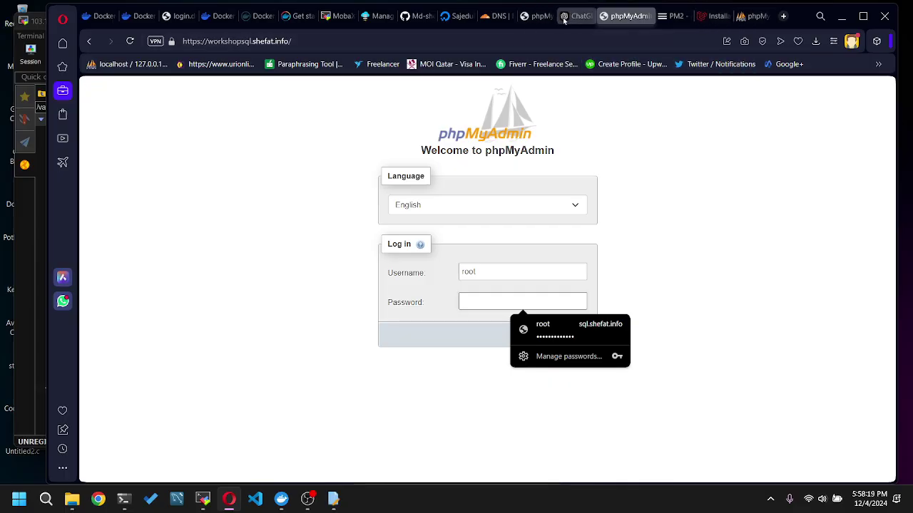
click(426, 16)
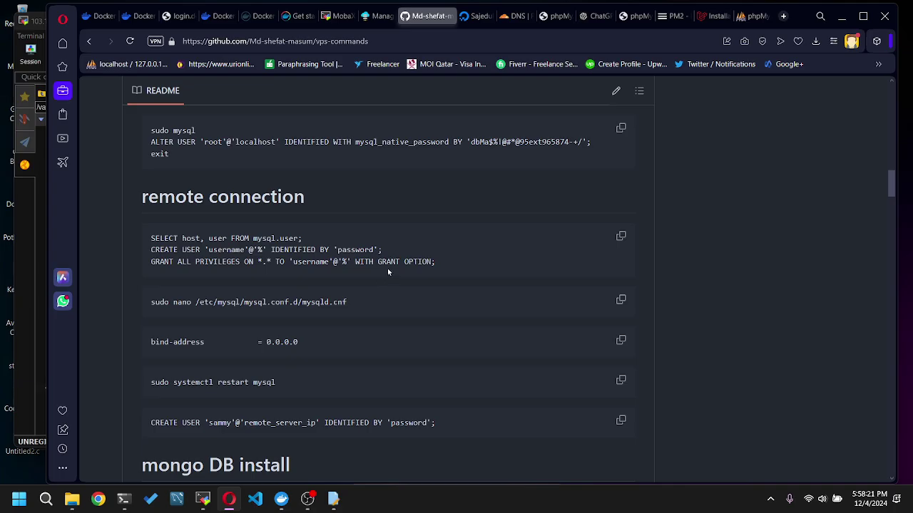
- Paste the root password from the ALTER USER line into ChatGPT and remove its stray character
drag(583, 141, 472, 140)
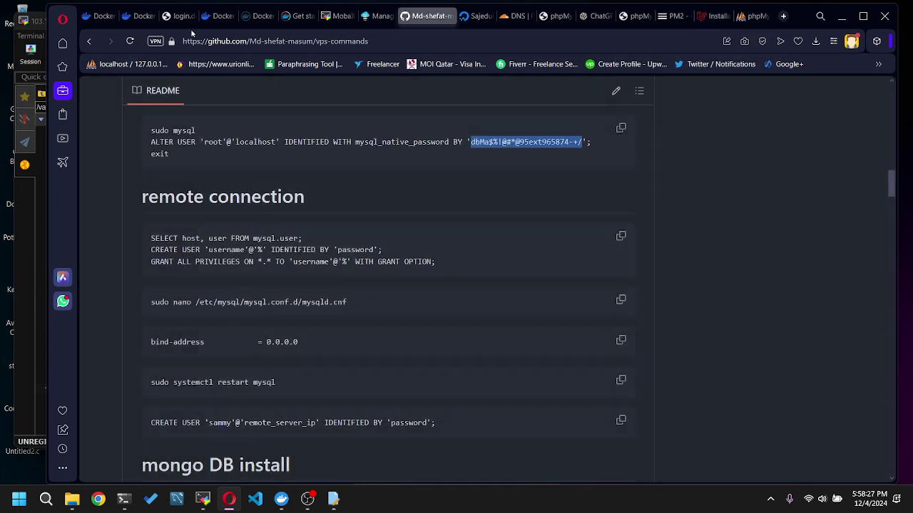
click(596, 15)
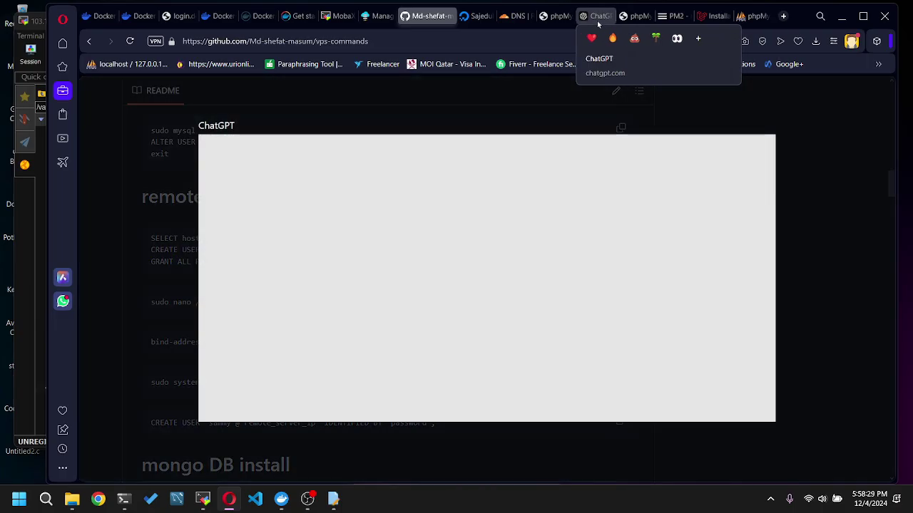
click(444, 423)
key(ctrl+v)
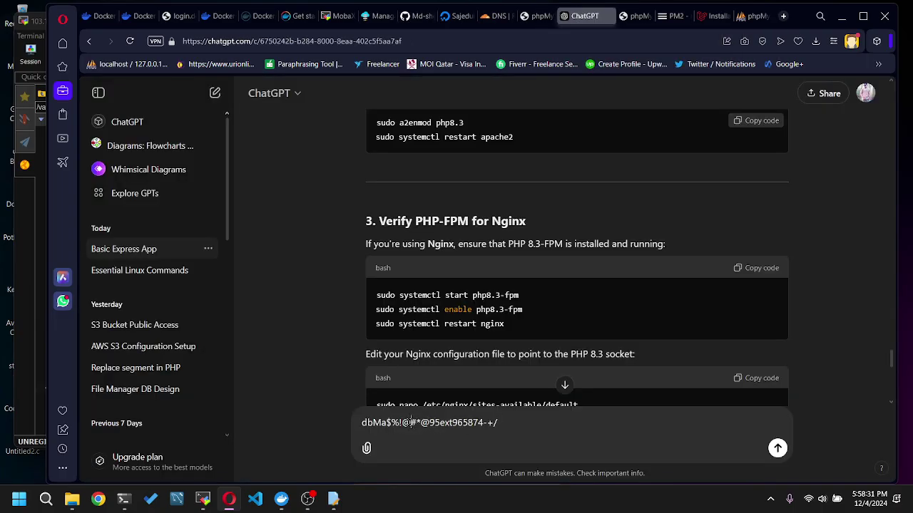
click(420, 423)
key(BackSpace)
key(ctrl+a)
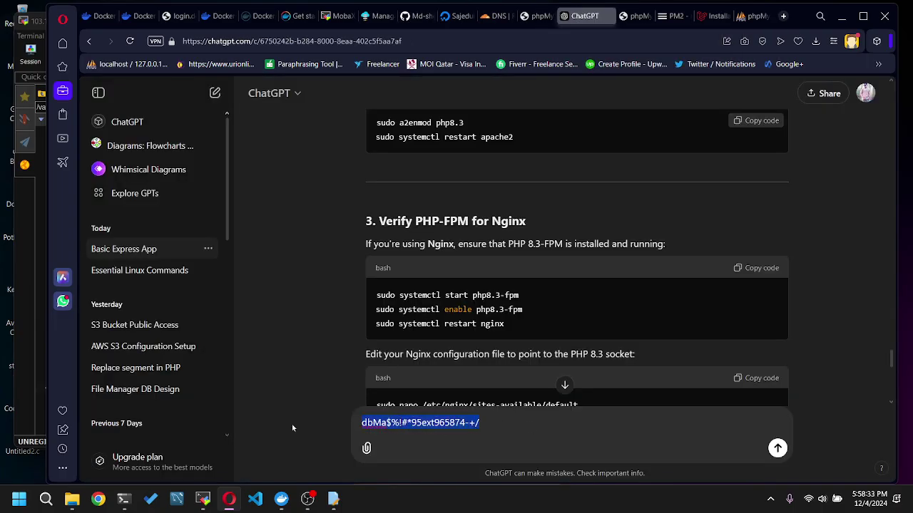
click(542, 16)
click(490, 300)
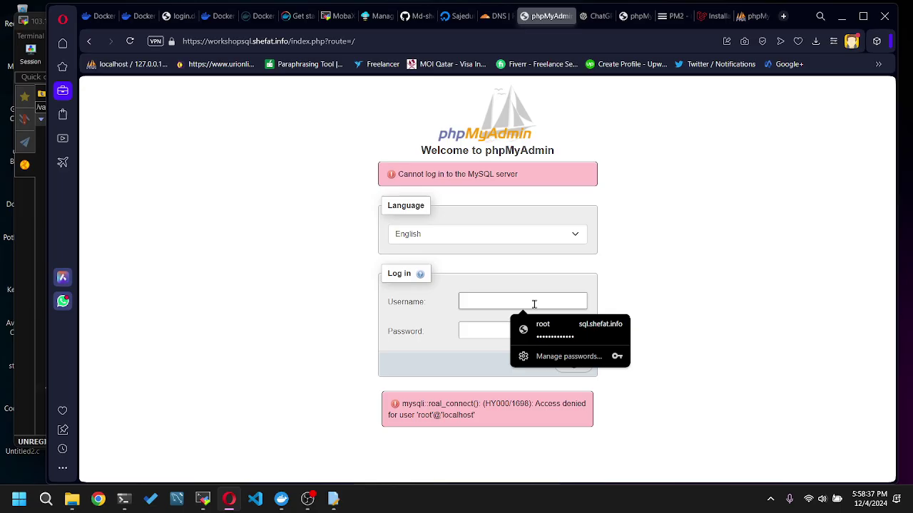
- Log in to phpMyAdmin as root with the corrected password
click(130, 41)
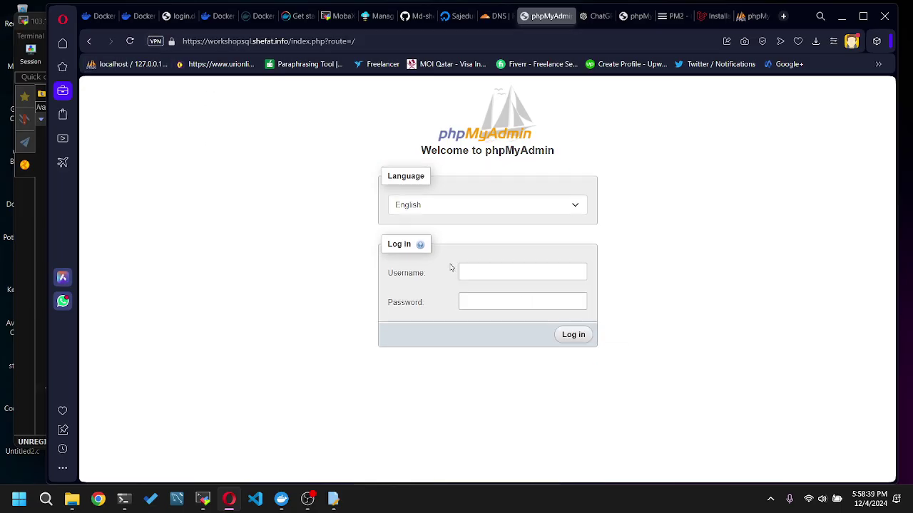
click(496, 271)
text(root)
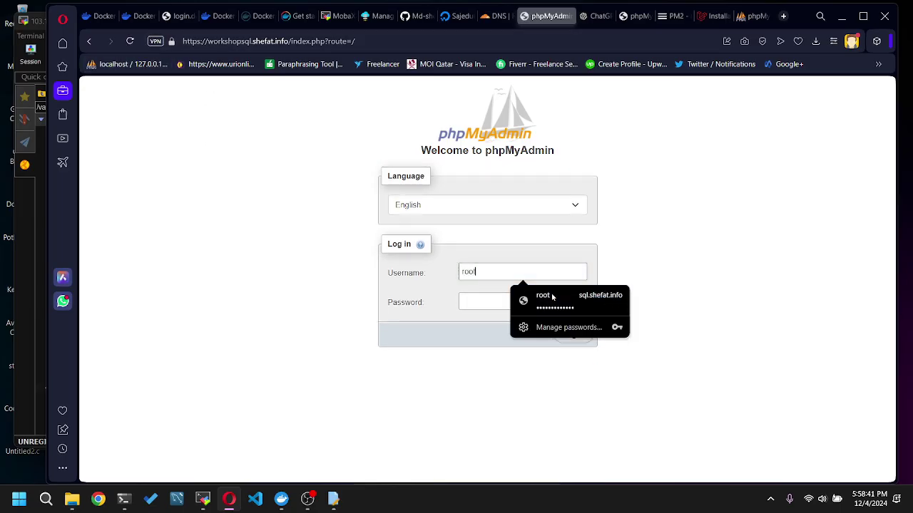
key(ctrl+v)
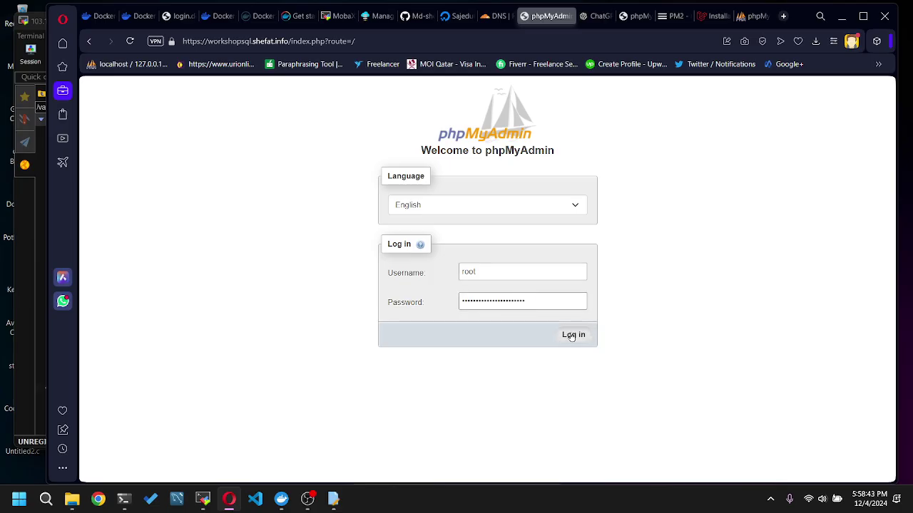
click(573, 335)
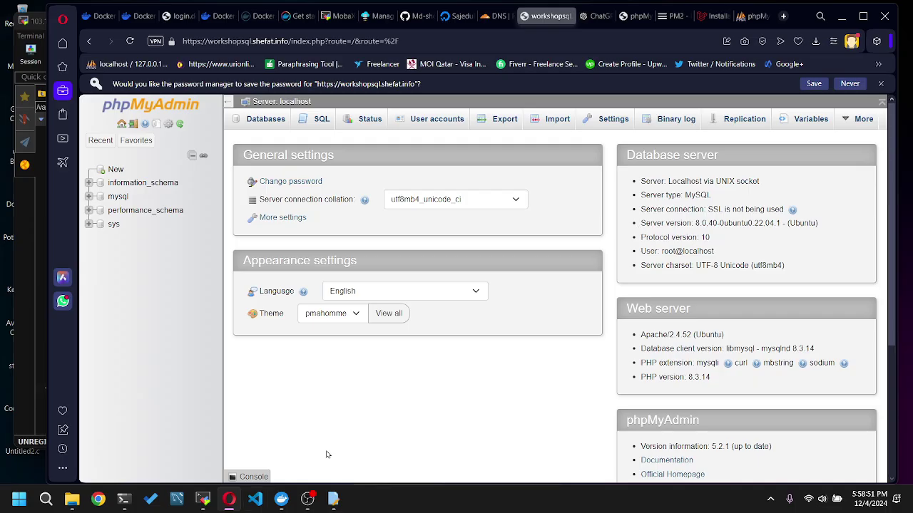
- Create a new database named test_laravel
scroll(456, 390, down, 1)
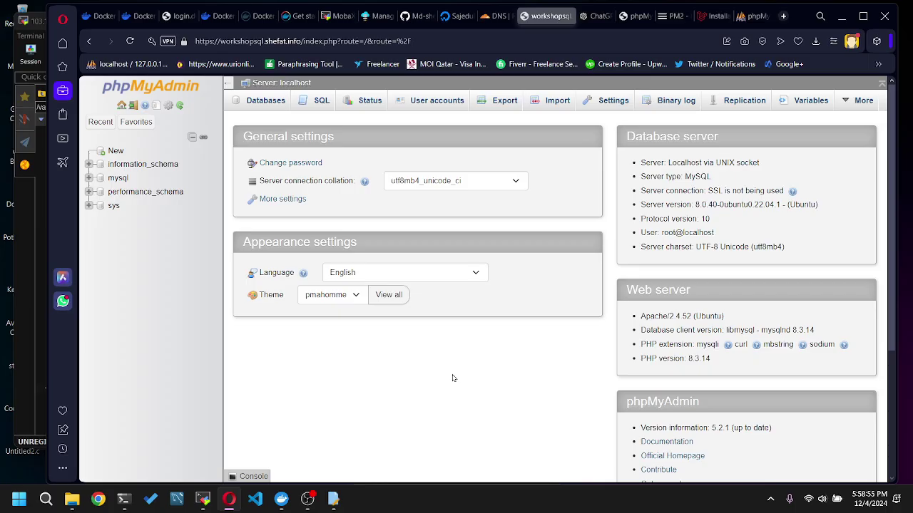
click(114, 150)
click(282, 199)
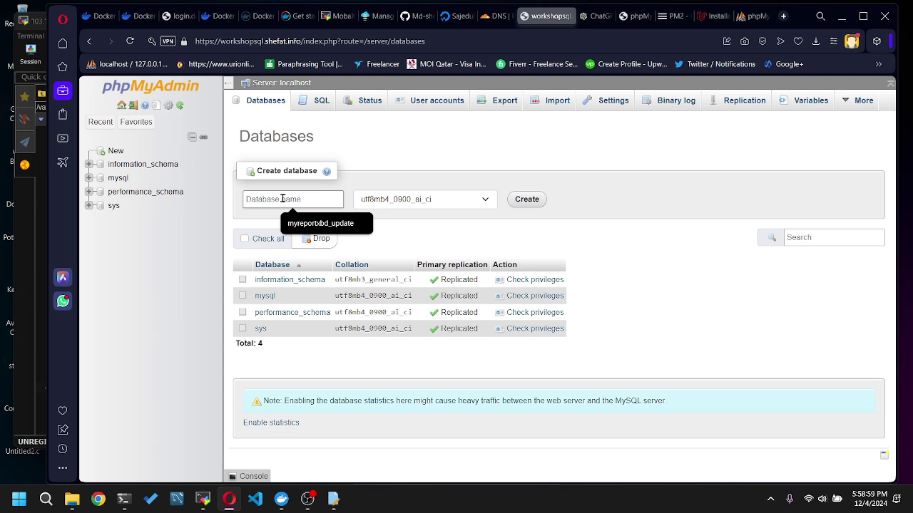
text(test)
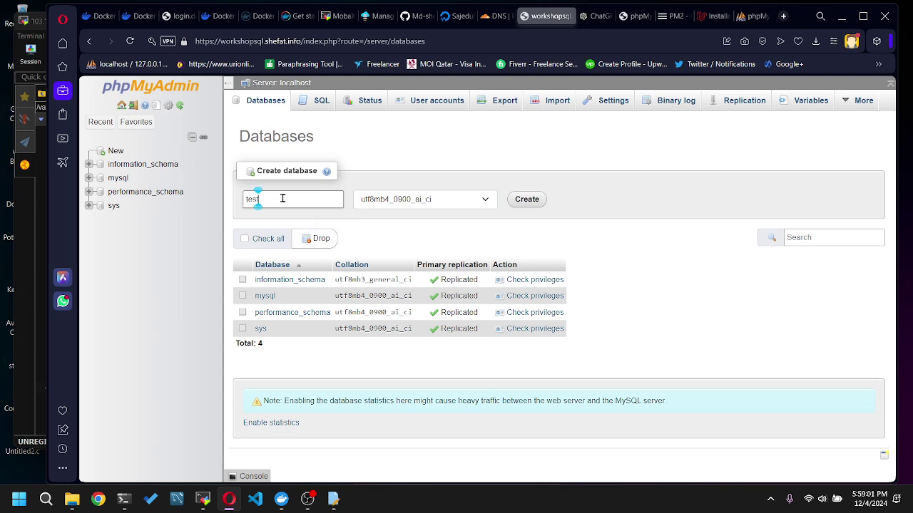
text(_laravel)
click(527, 200)
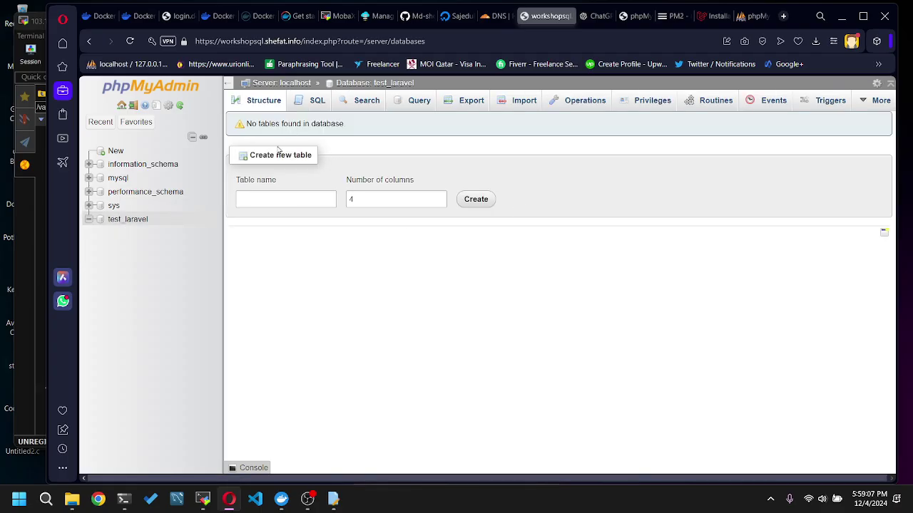
- Name the table users with an id primary-key column and a VARCHAR name column
click(275, 199)
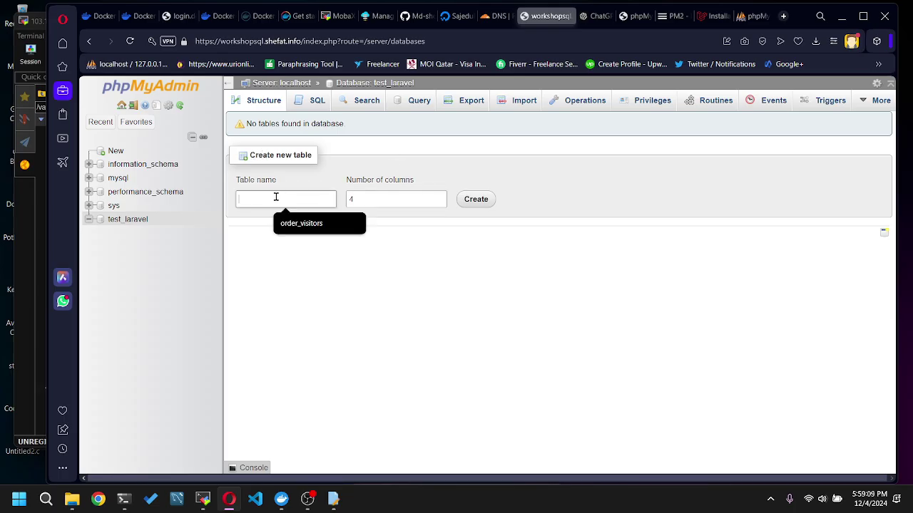
text(users)
click(476, 199)
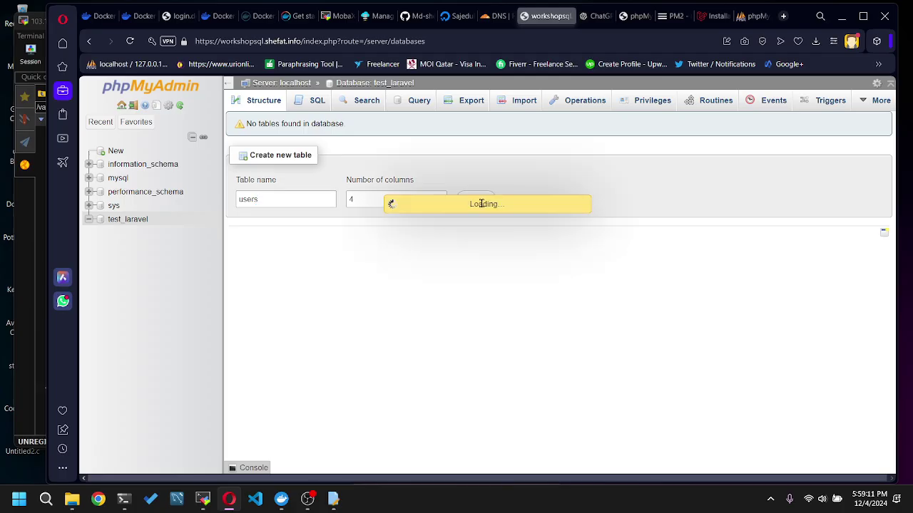
click(284, 184)
text(id)
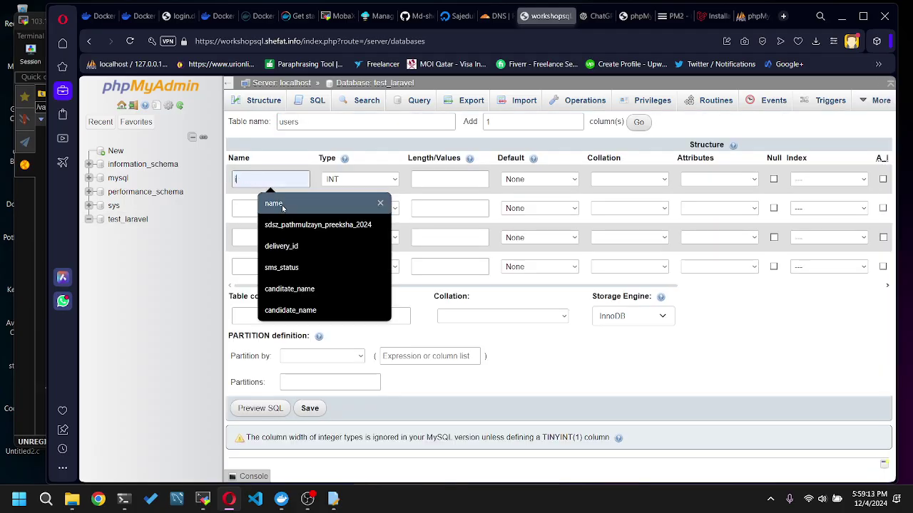
click(264, 210)
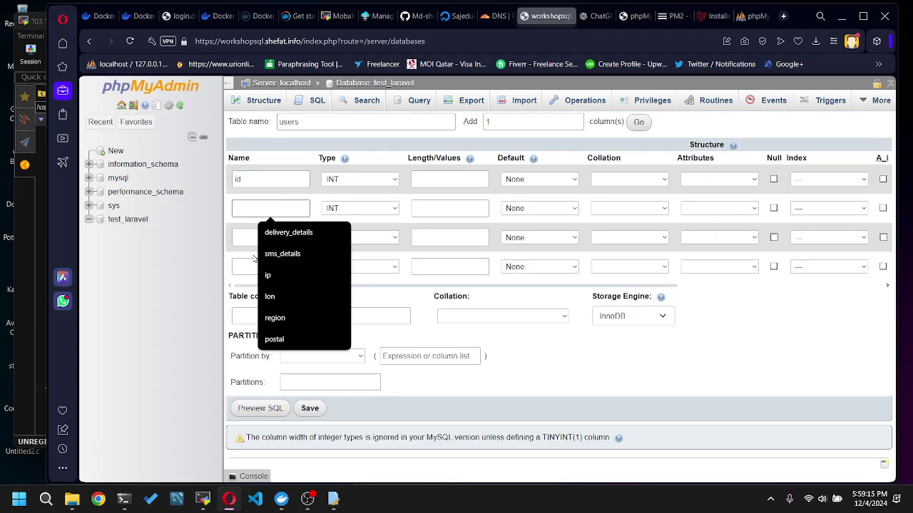
text(name)
click(360, 208)
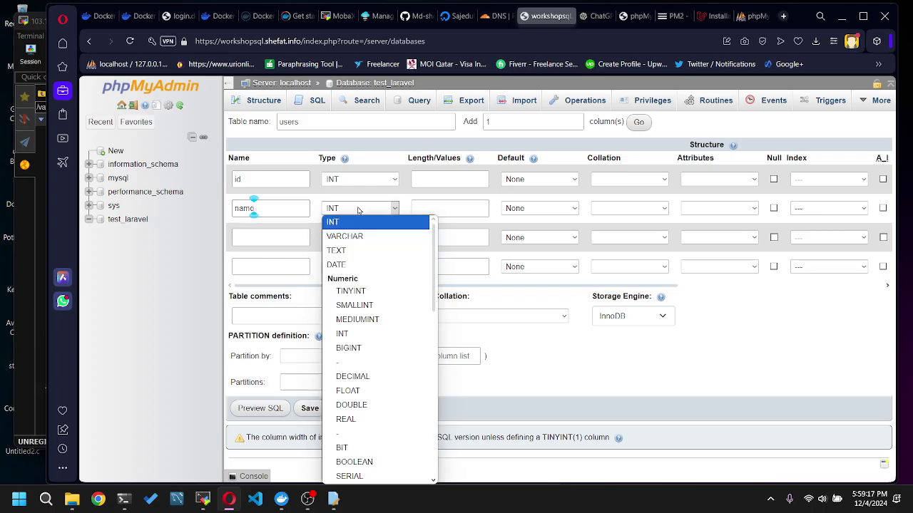
click(350, 235)
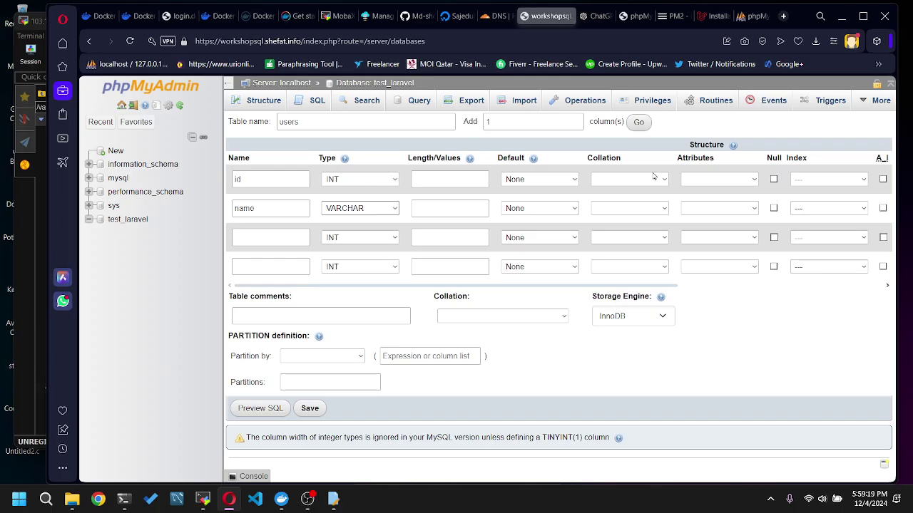
click(827, 179)
click(820, 192)
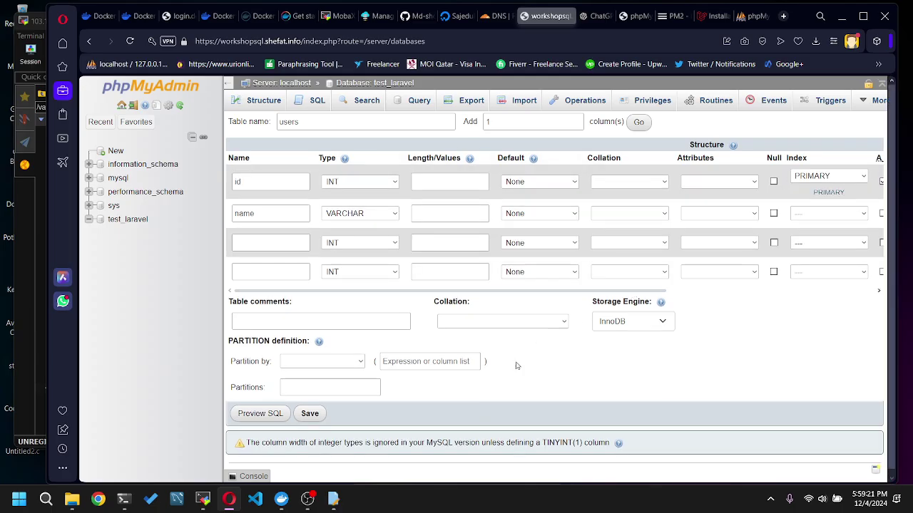
- Give the name column length 100 after the invalid-length warning and save the table
click(310, 413)
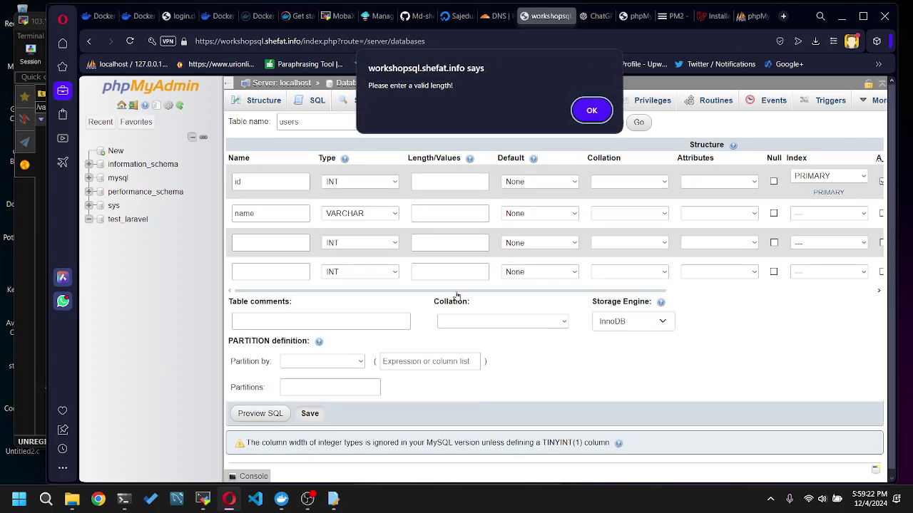
click(591, 110)
click(433, 211)
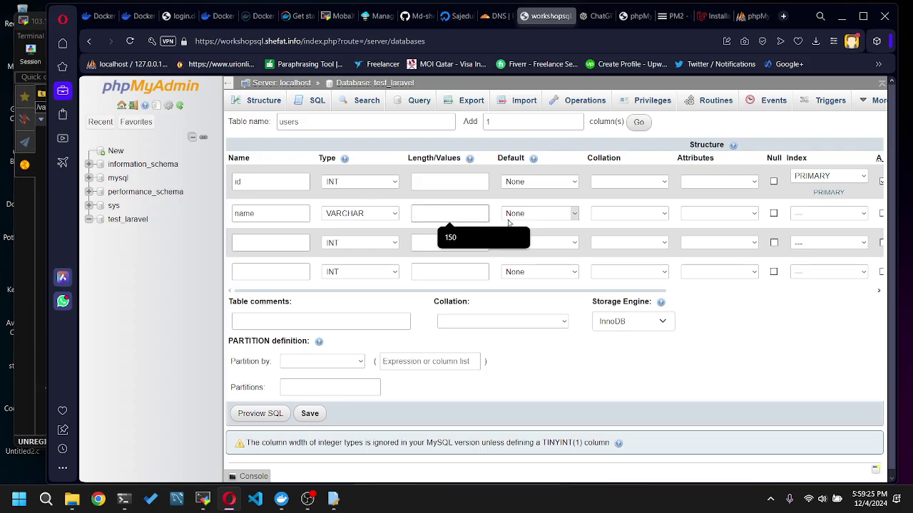
text(100)
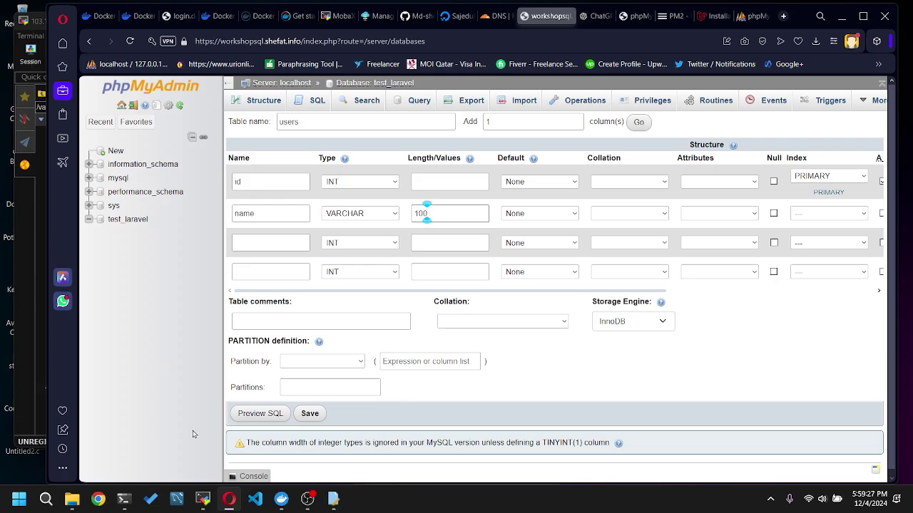
click(309, 416)
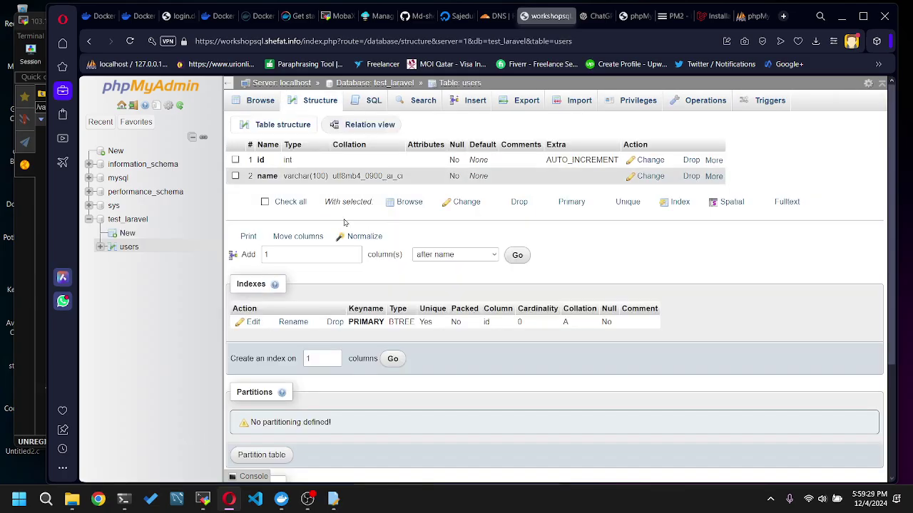
- Insert a users row with name 'workshop' and browse the table to confirm it
click(472, 102)
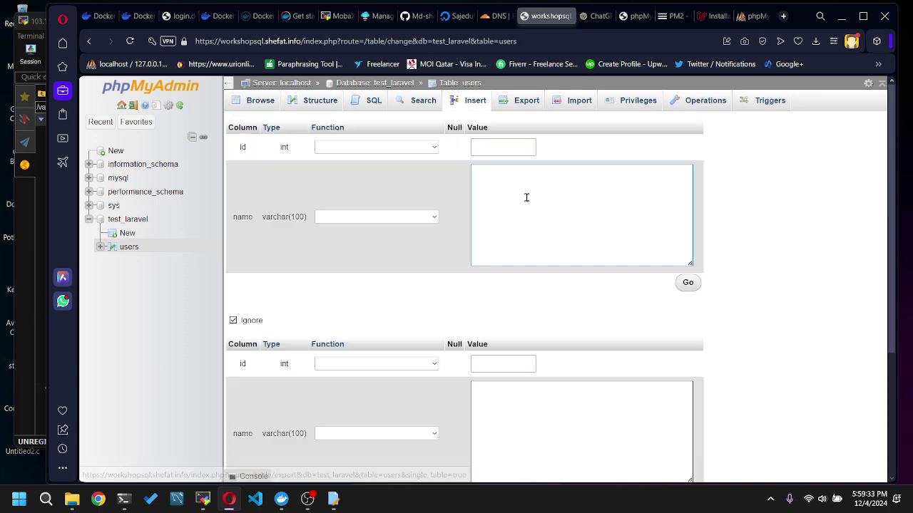
click(527, 198)
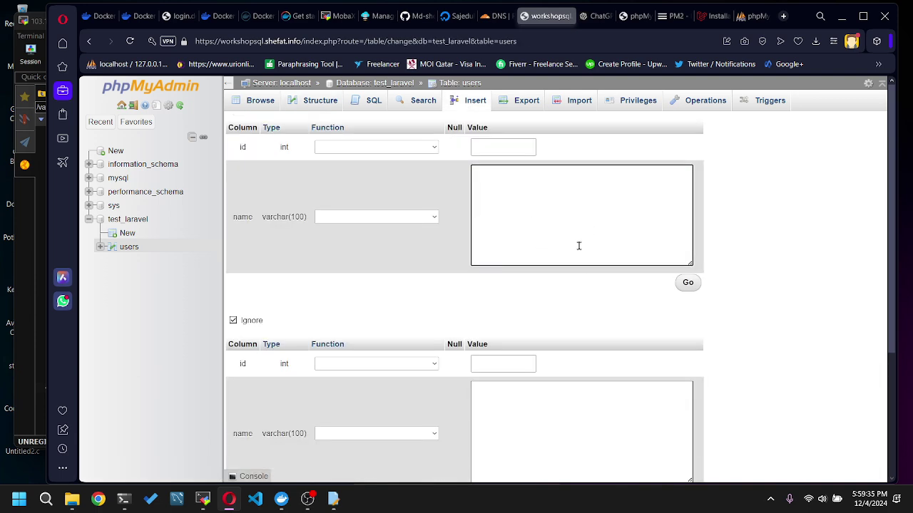
text(workshop)
click(693, 282)
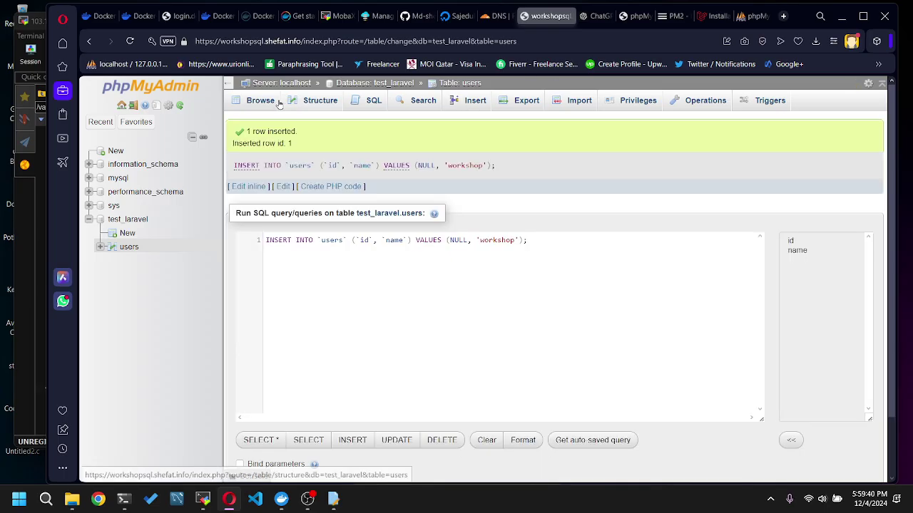
click(279, 104)
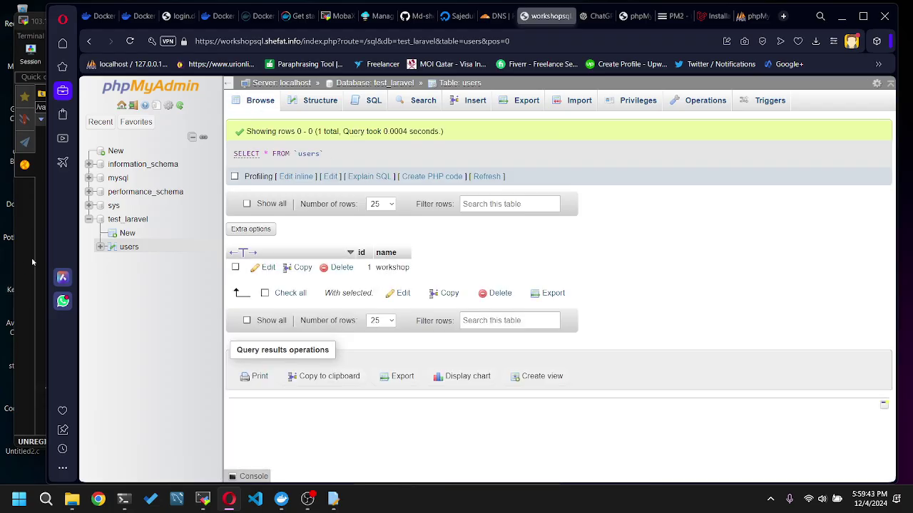
click(31, 257)
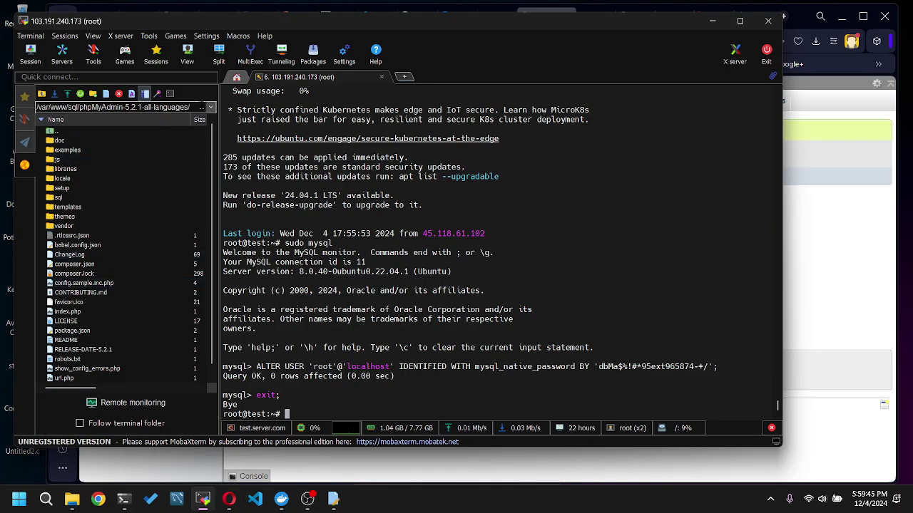
- Go up to /var/www, enter the laravel folder and open .env in the default text editor
click(41, 94)
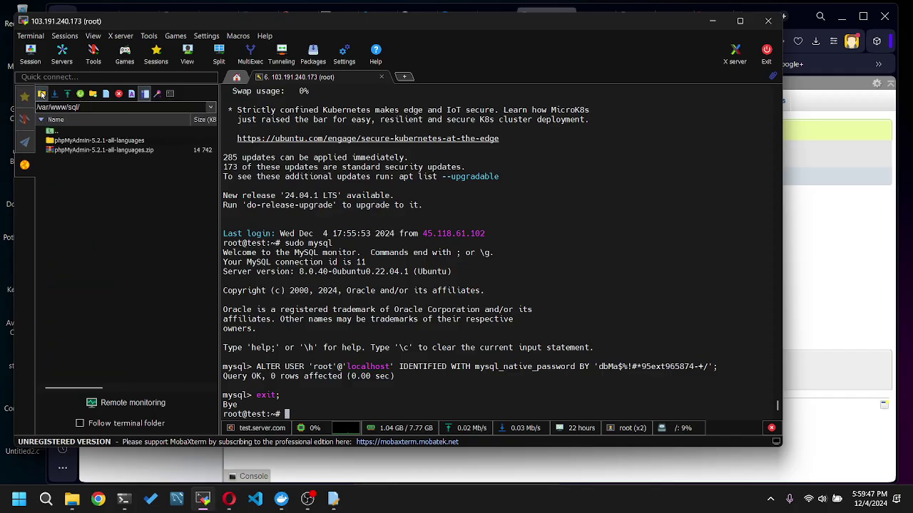
click(42, 94)
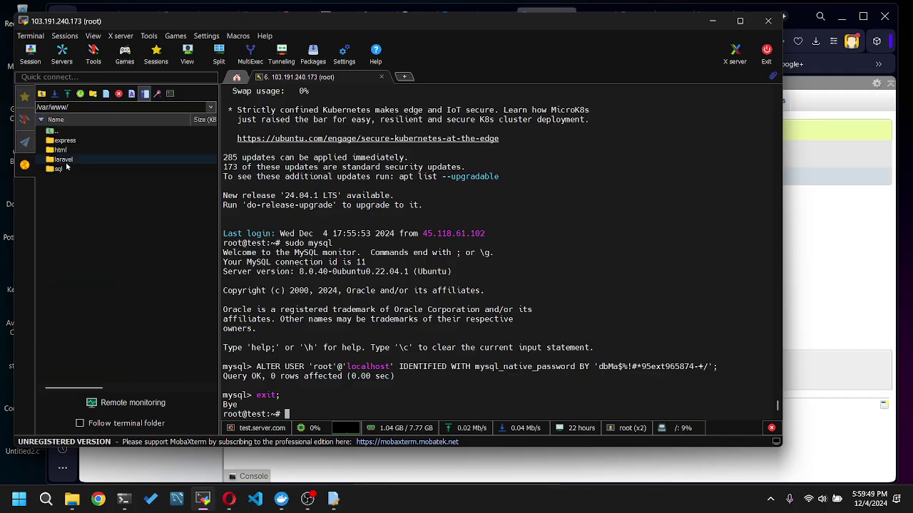
double_click(116, 180)
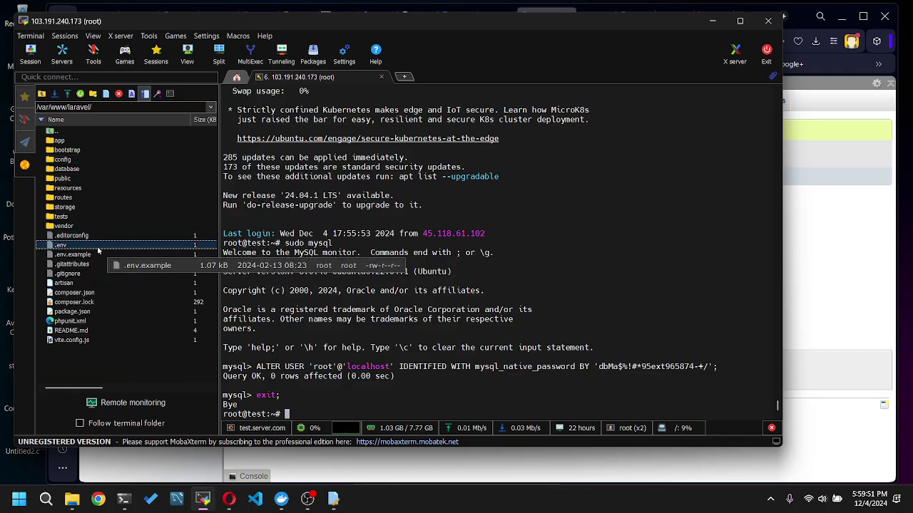
right_click(97, 248)
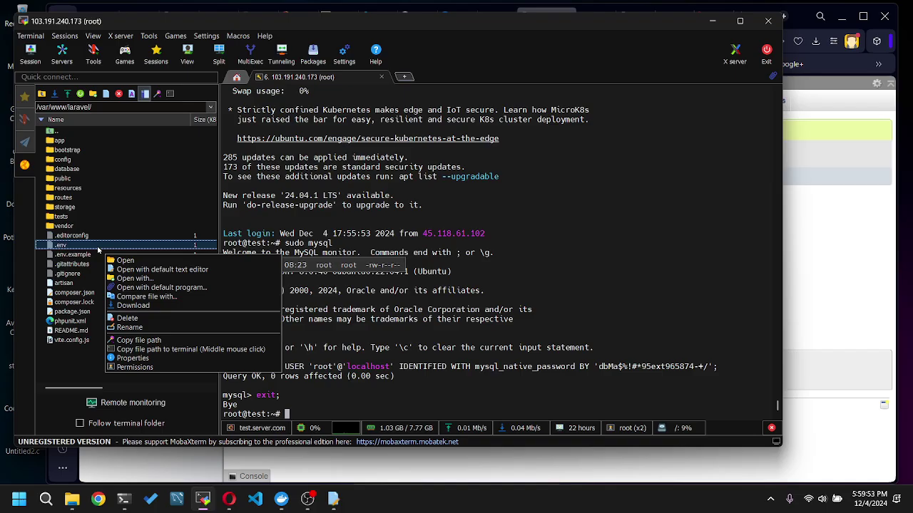
click(167, 269)
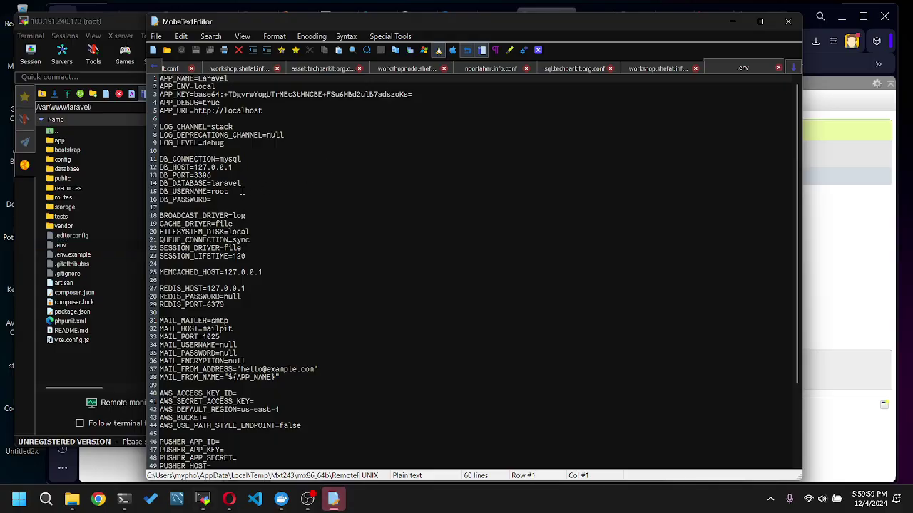
- Paste the saved MySQL root password after DB_PASSWORD= and wrap it in double quotes
double_click(227, 184)
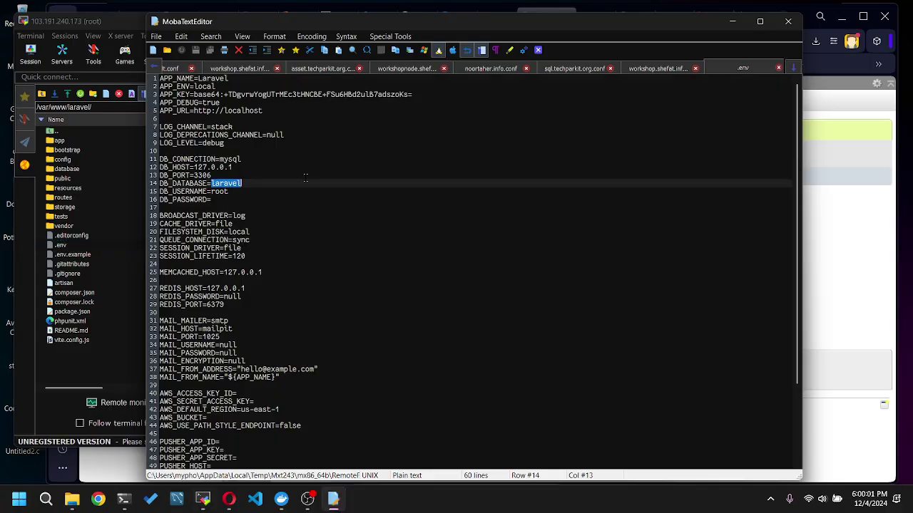
key(super+v)
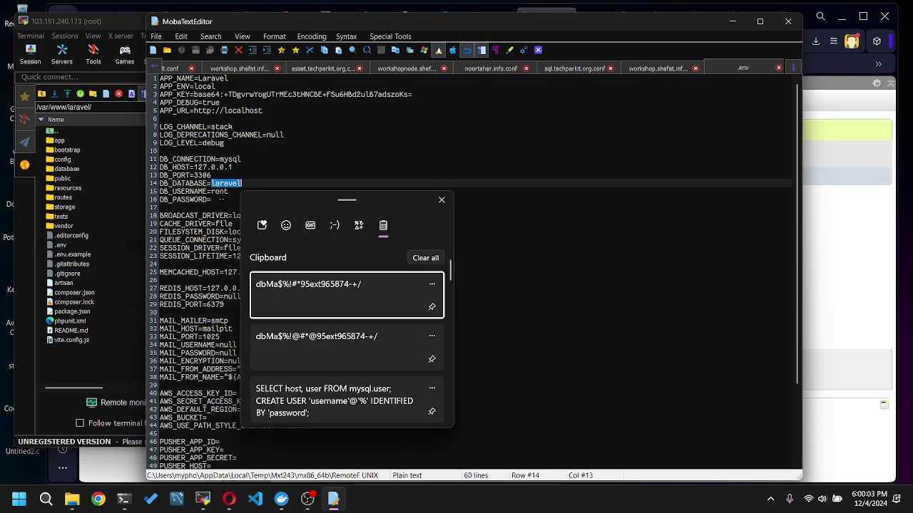
click(214, 199)
key(super+v)
click(317, 307)
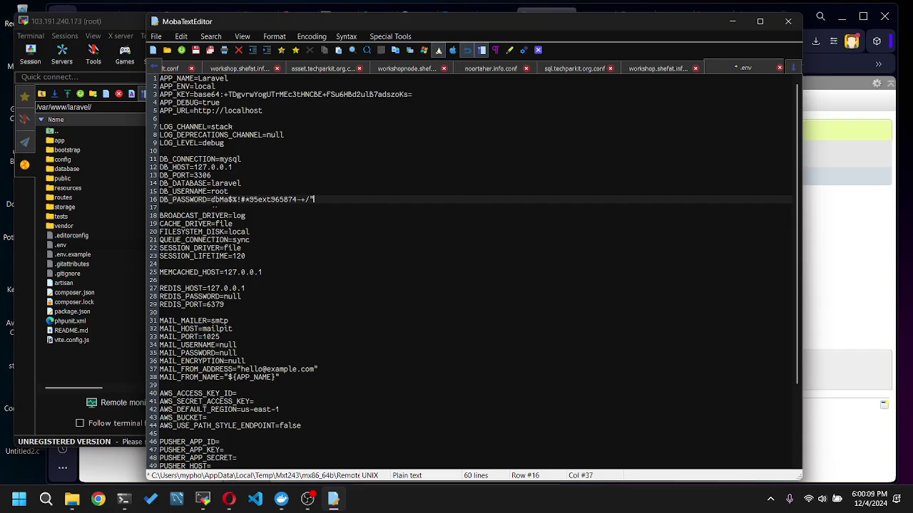
click(212, 200)
text(")
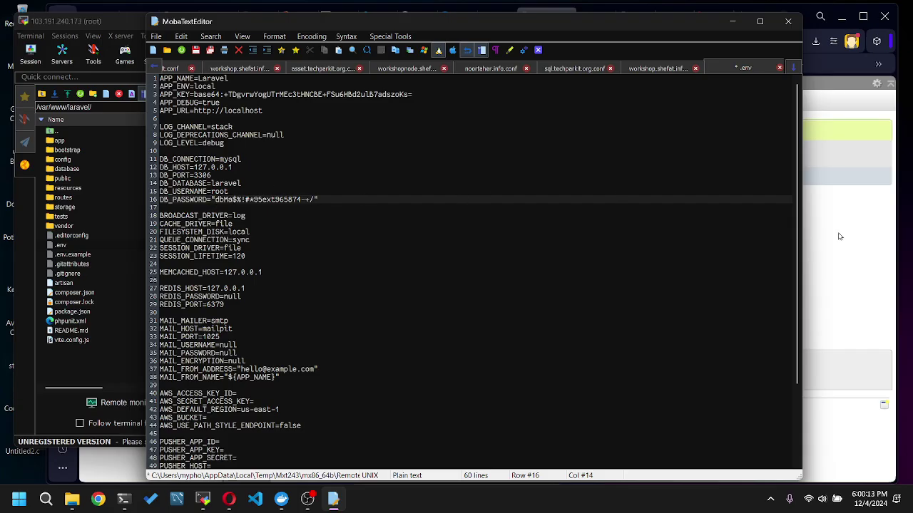
click(839, 236)
- Paste the copied name 'users' over the DB_DATABASE value in .env and save
double_click(308, 153)
key(ctrl+c)
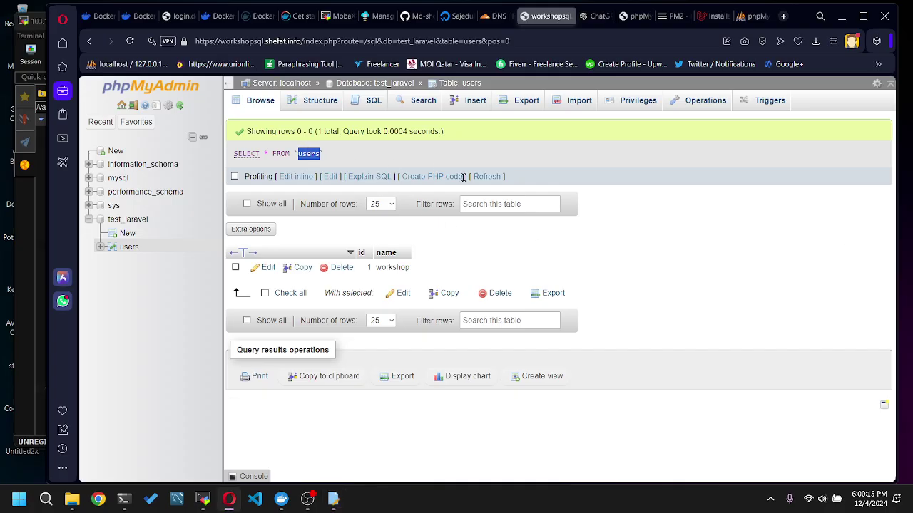
click(27, 249)
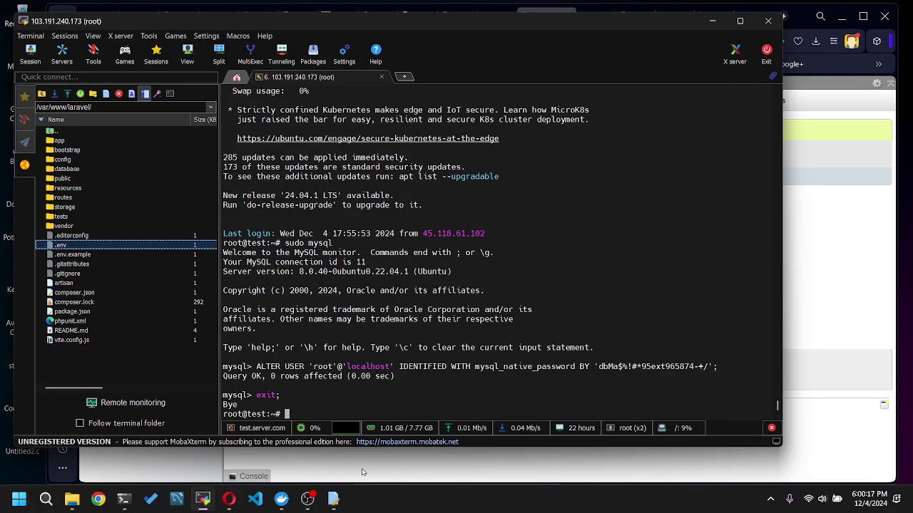
click(333, 499)
double_click(218, 183)
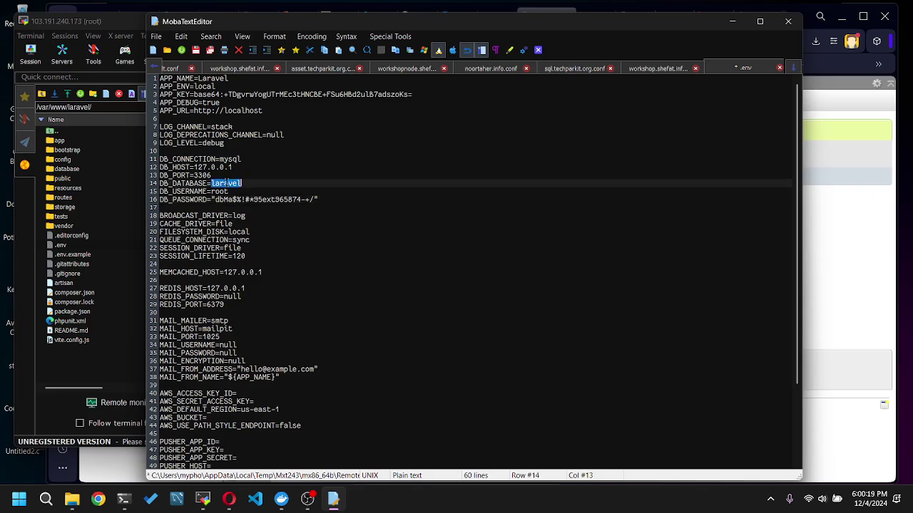
key(ctrl+v)
key(ctrl+s)
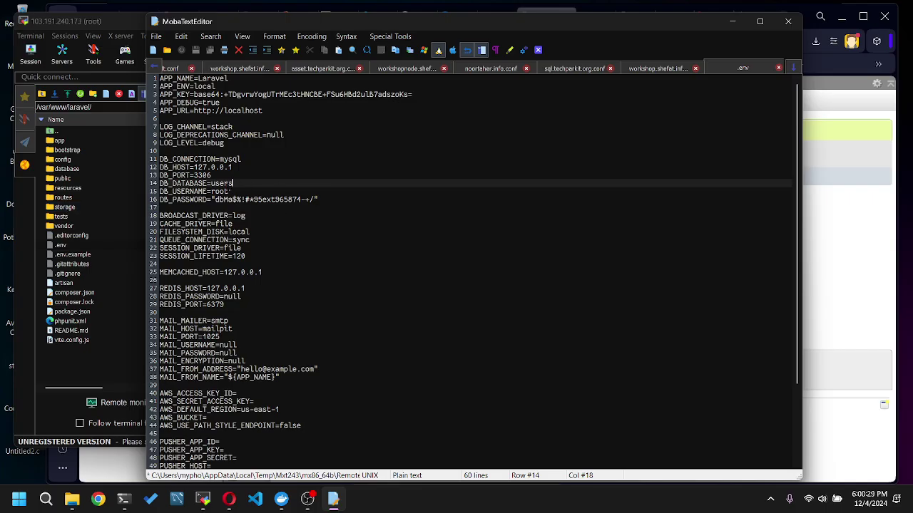
key(ctrl+shift+Left)
key(ctrl+v)
- Set DB_DATABASE to test_laravel copied from phpMyAdmin, save .env, and open the routes folder
key(alt+Tab)
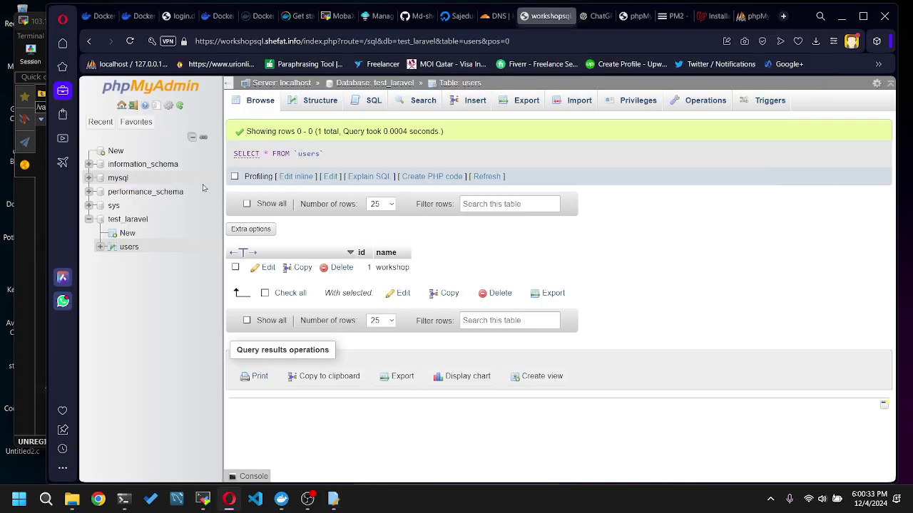
click(125, 220)
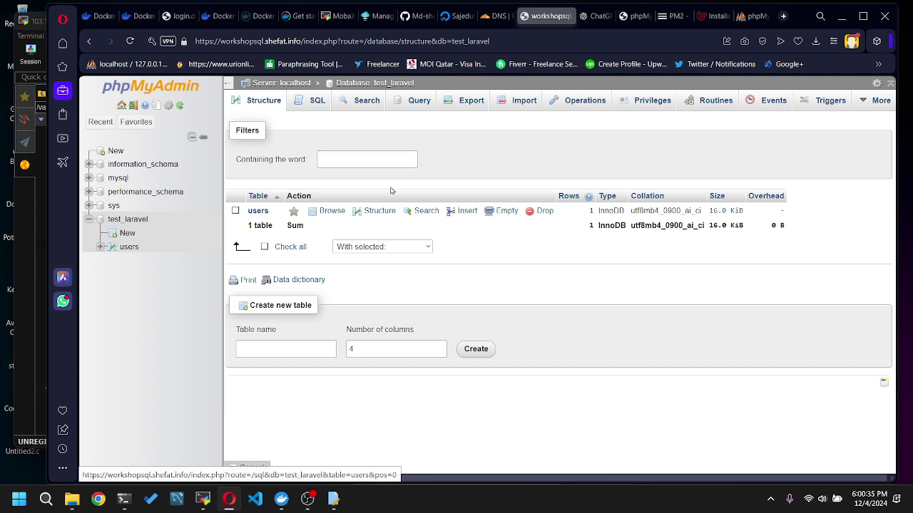
double_click(385, 82)
key(ctrl+c)
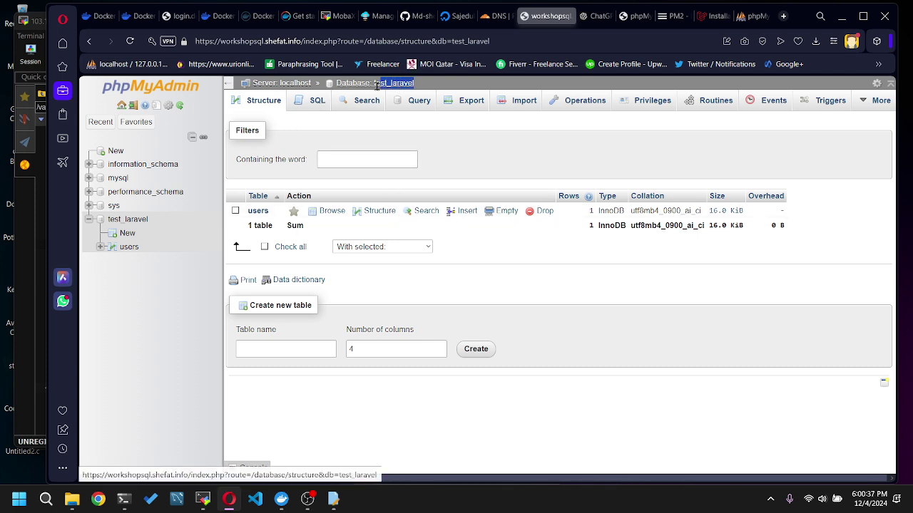
key(alt+Tab)
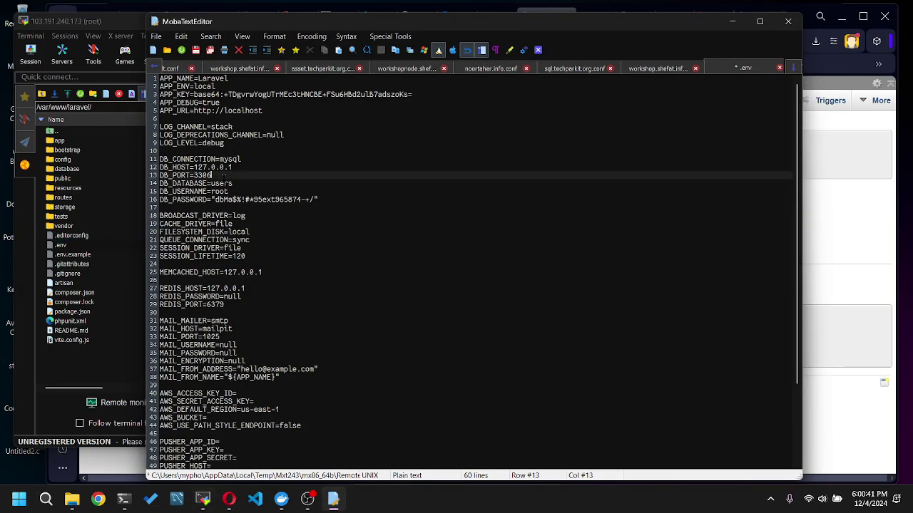
double_click(203, 176)
double_click(222, 184)
key(ctrl+v)
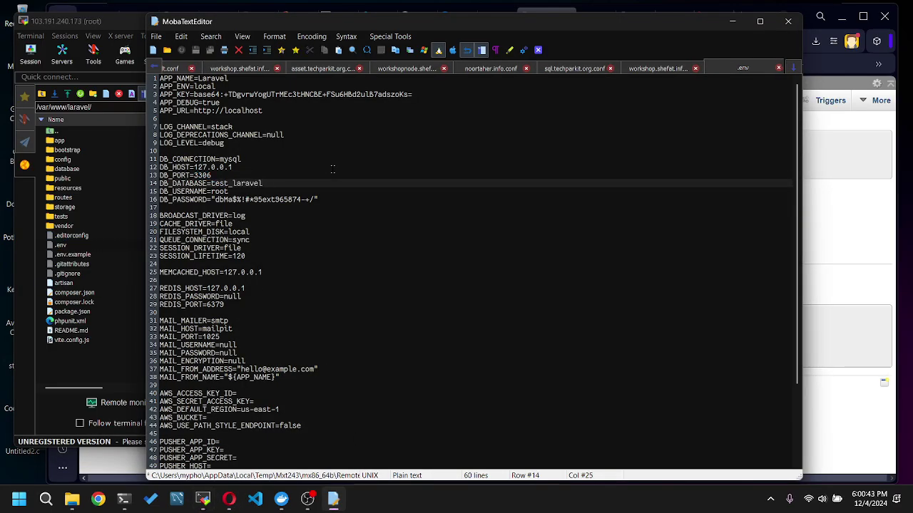
key(ctrl+s)
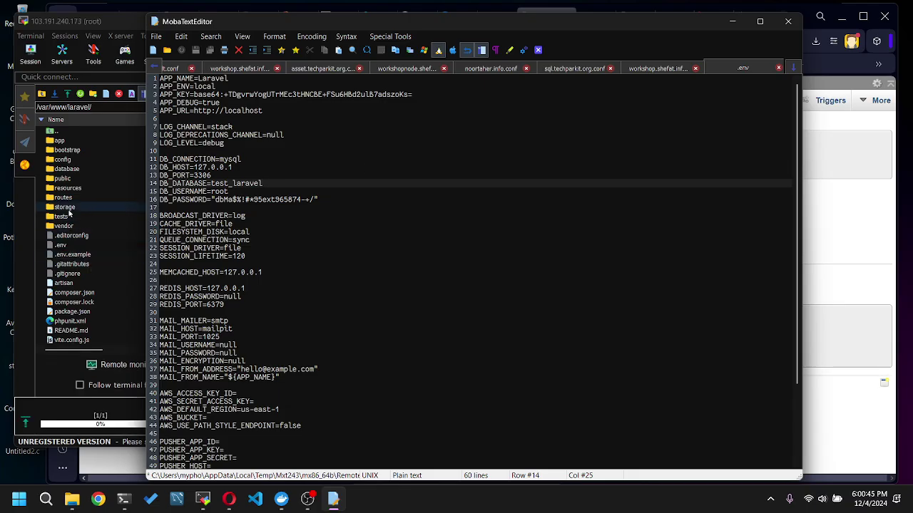
double_click(68, 198)
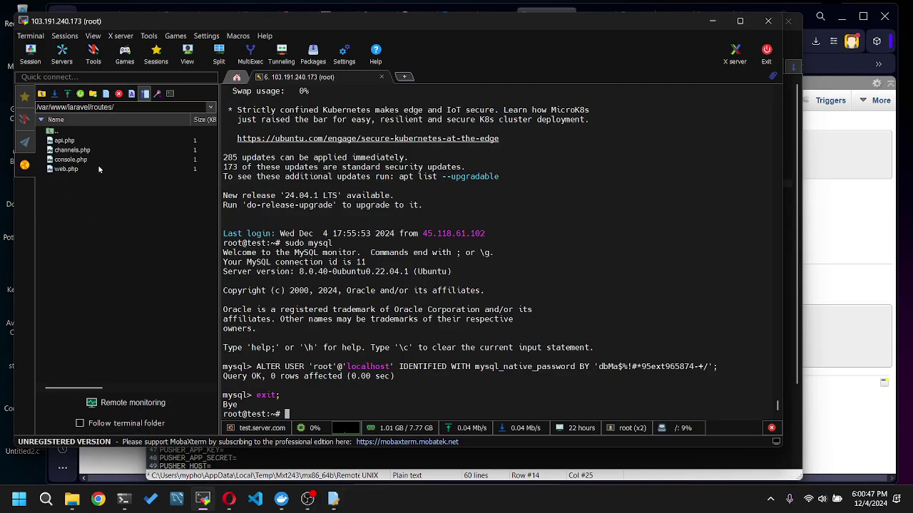
- Open routes/web.php in MobaTextEditor and add a blank line inside the root route
right_click(100, 171)
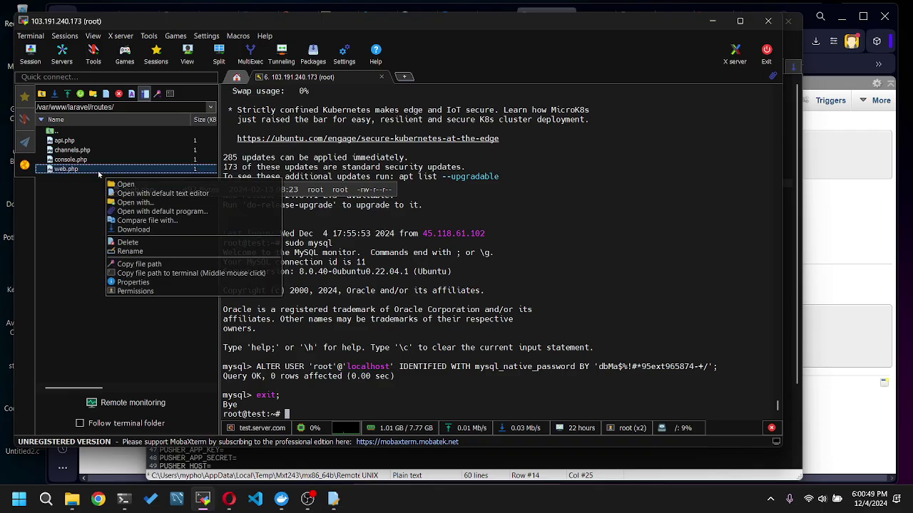
click(146, 194)
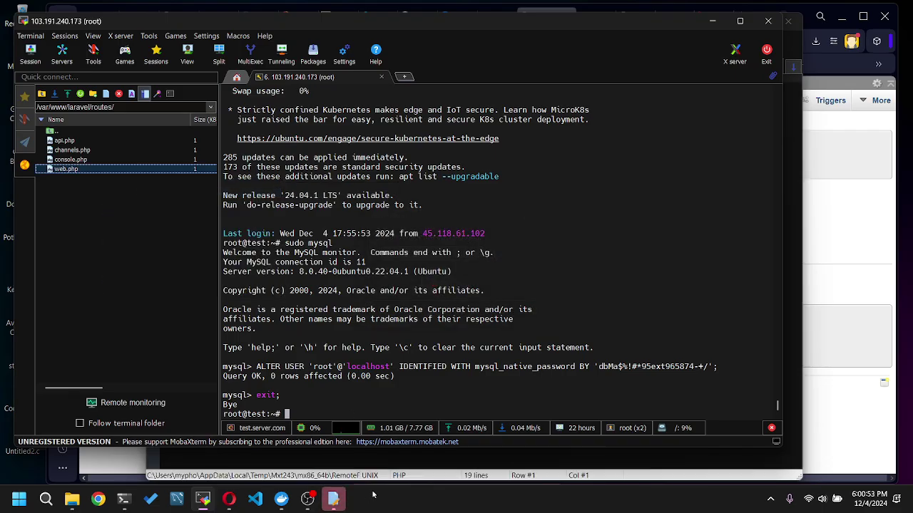
click(333, 499)
click(322, 200)
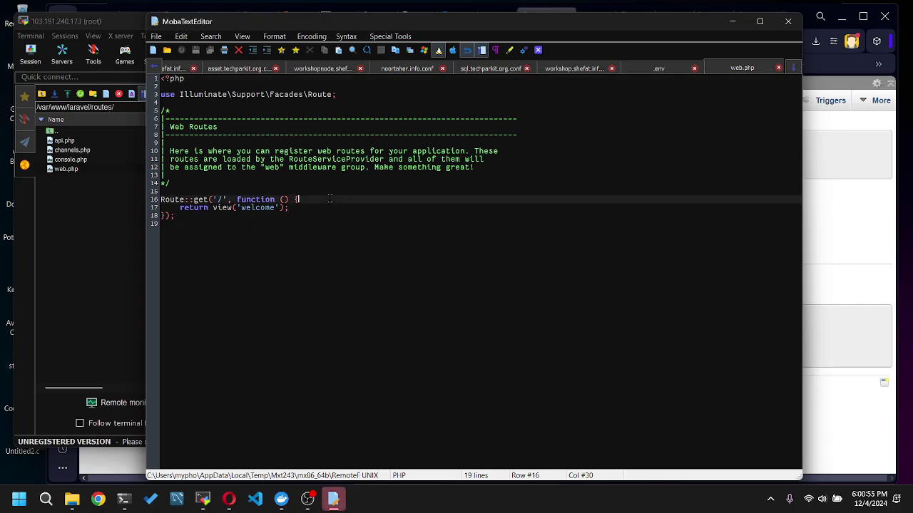
key(Return)
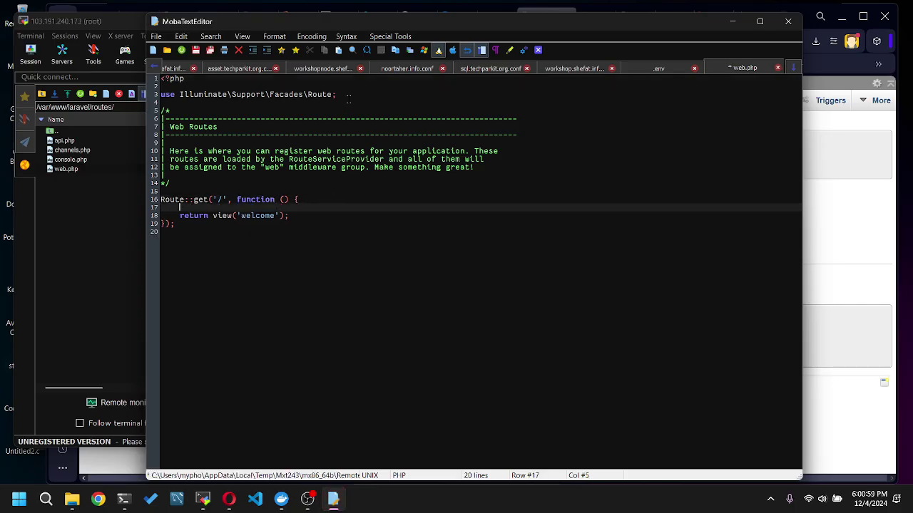
- Duplicate the Route import line and change it to import the DB facade
triple_click(347, 95)
key(ctrl+c)
click(352, 102)
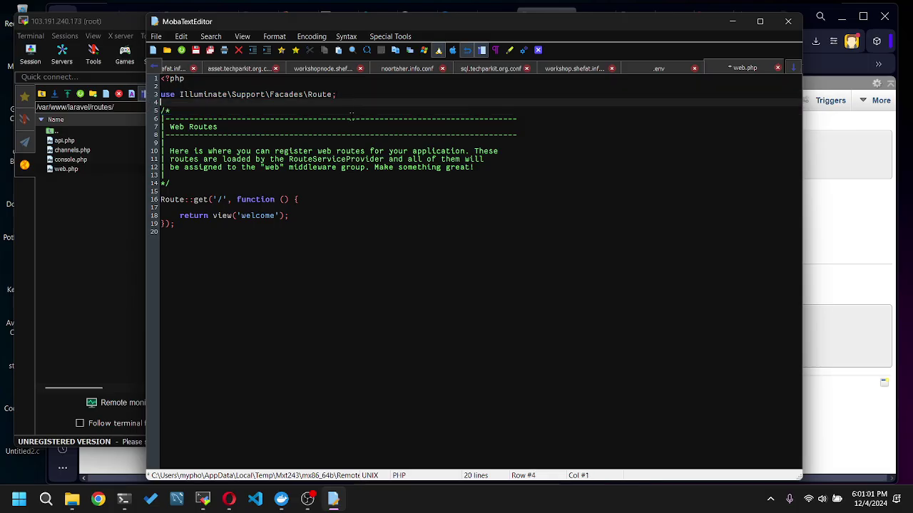
key(Return)
key(ctrl+v)
click(317, 118)
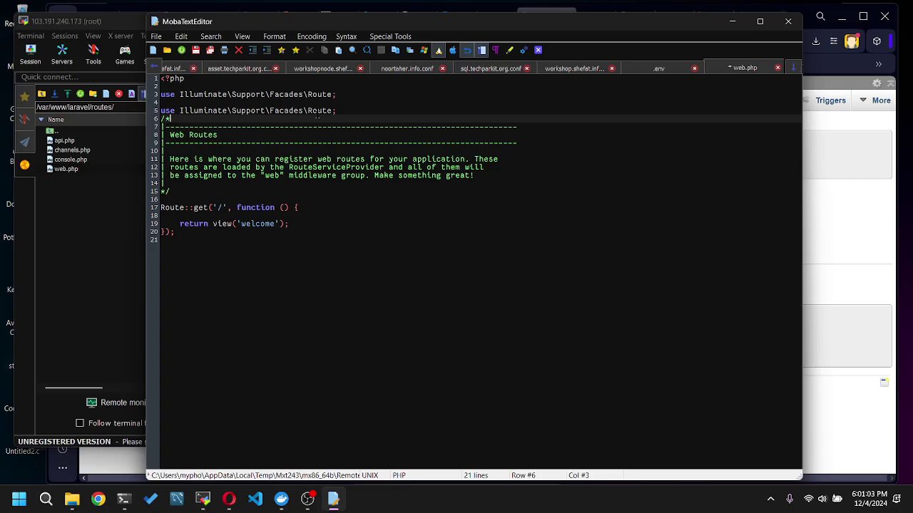
double_click(319, 110)
text(DB)
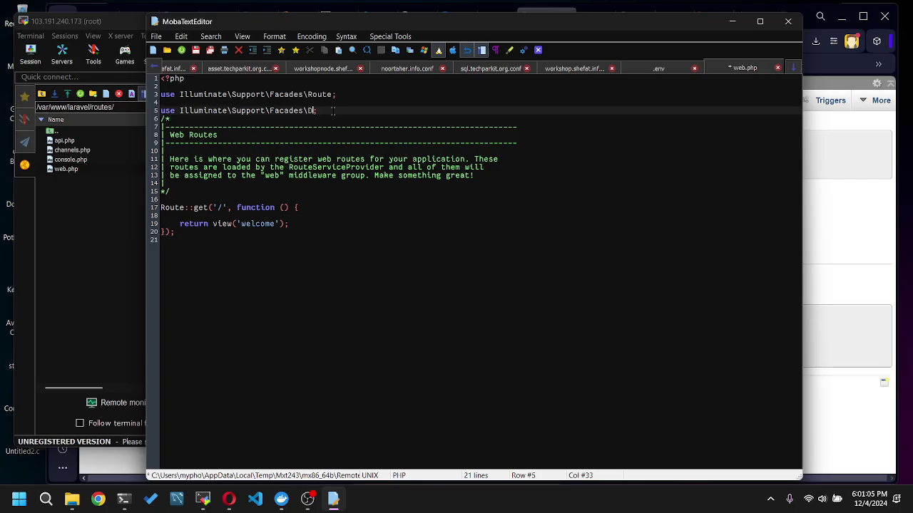
- Put dd(DB::table('users')->get()); in the '/' route and save web.php
click(200, 215)
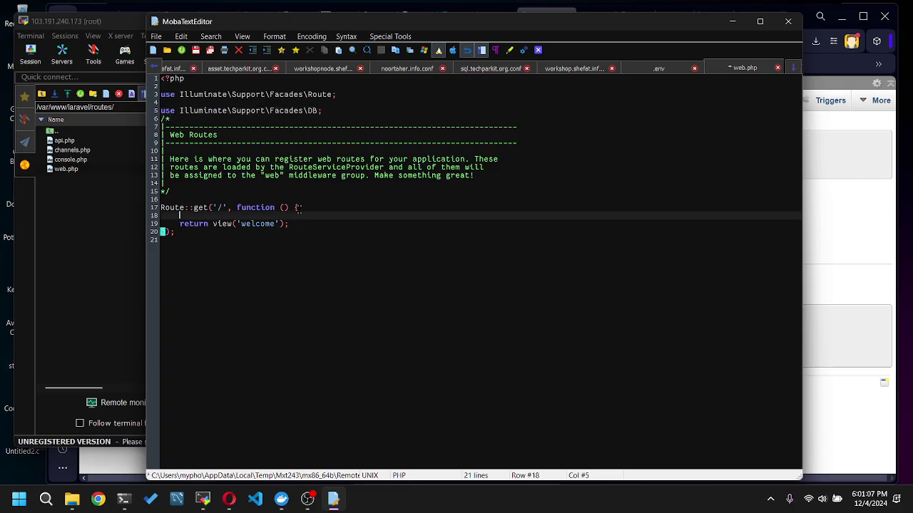
text(dd())
text(DB:)
text(:table())
text(->)
key(BackSpace)
key(BackSpace)
key(BackSpace)
text('users')
text()->get)
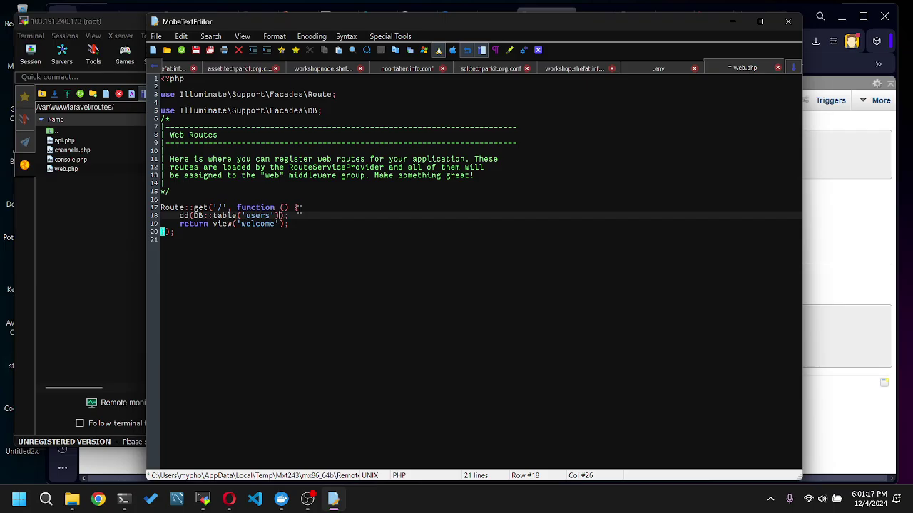
text(())
key(ctrl+s)
- Bring the browser forward and switch to the GitHub vps-commands README tab
click(848, 180)
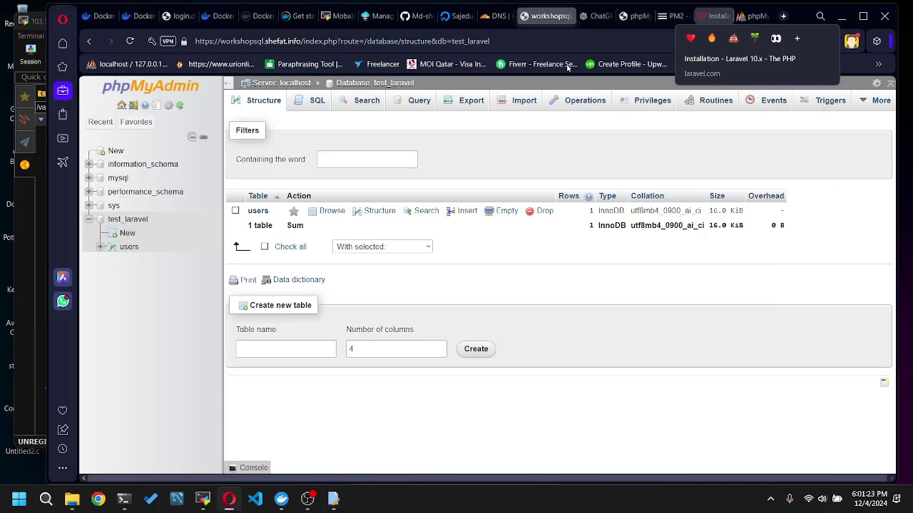
click(707, 17)
click(428, 16)
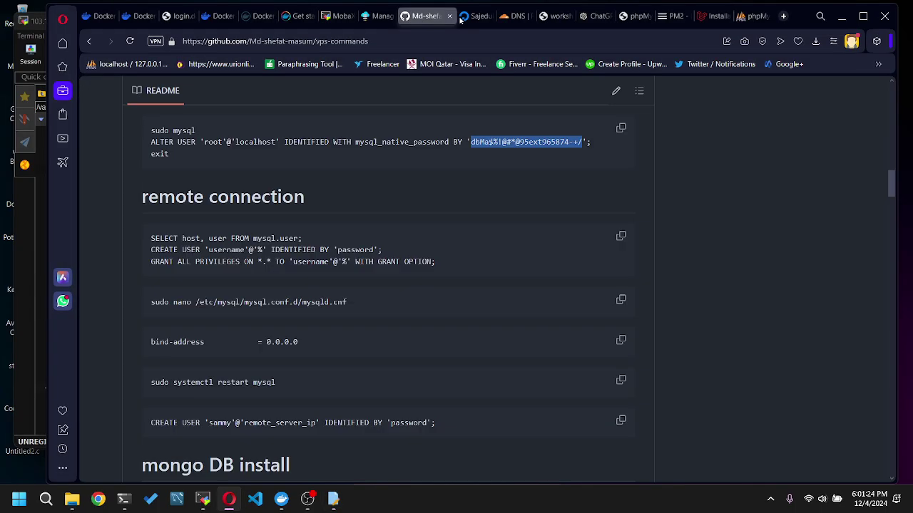
- Load workshop.shefat.info in Opera and reload it to run the new route
click(557, 15)
click(627, 16)
click(333, 40)
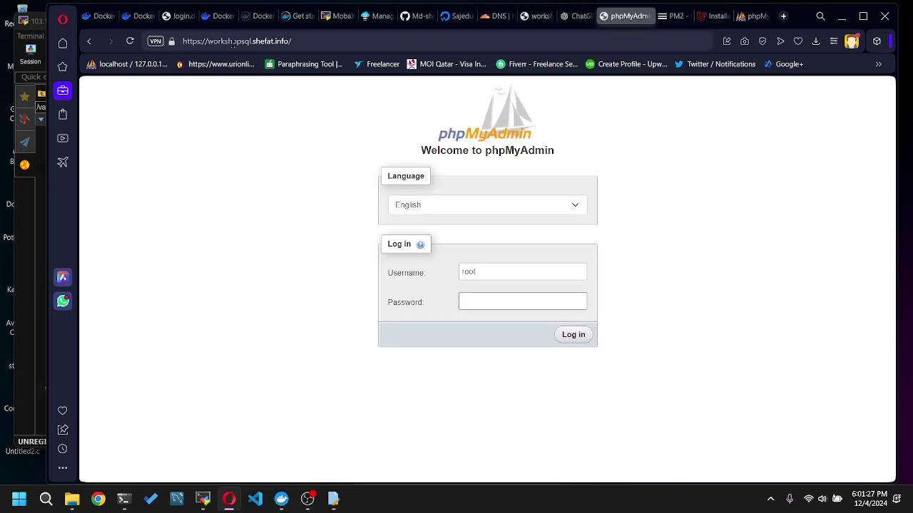
key(BackSpace)
key(BackSpace)
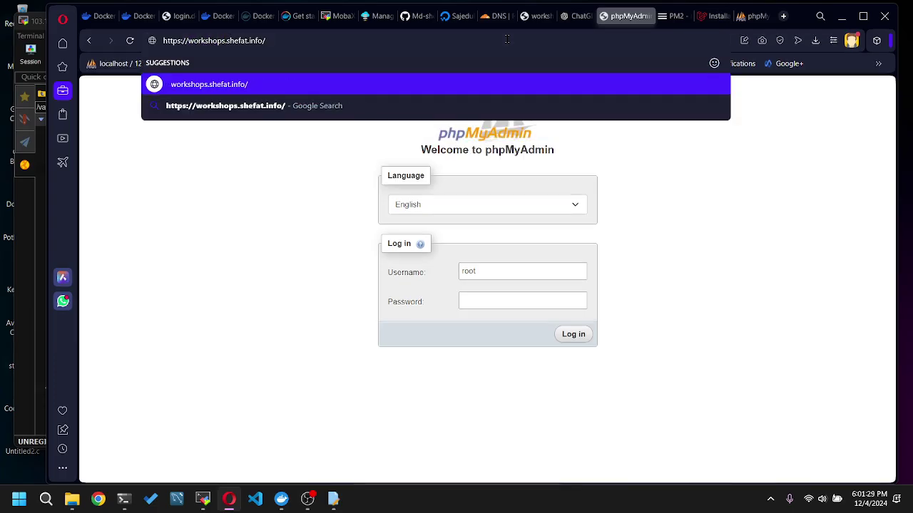
key(Return)
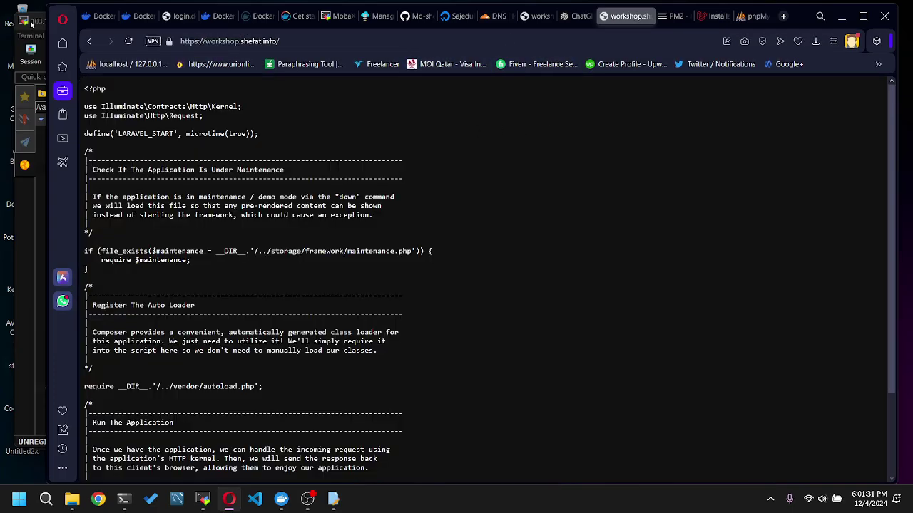
click(128, 41)
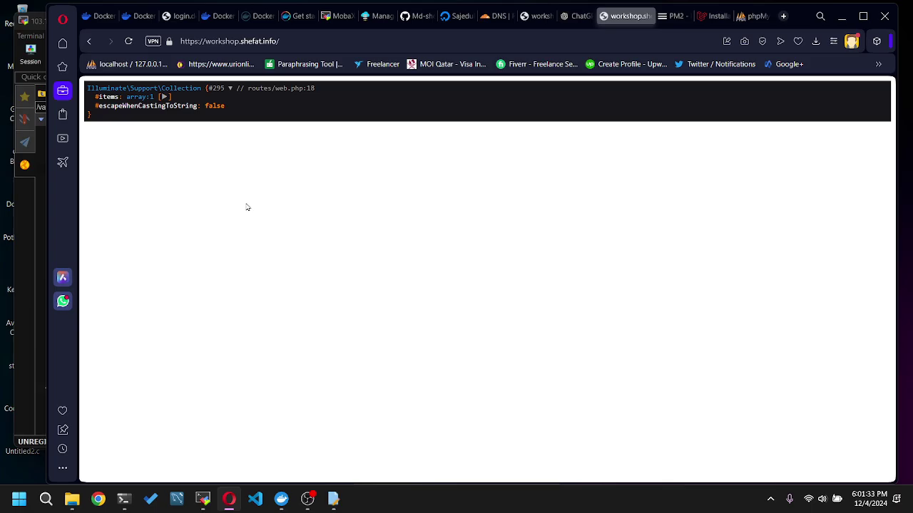
- Expand the Collection dump to show the users record with id 1 and name workshop
click(164, 96)
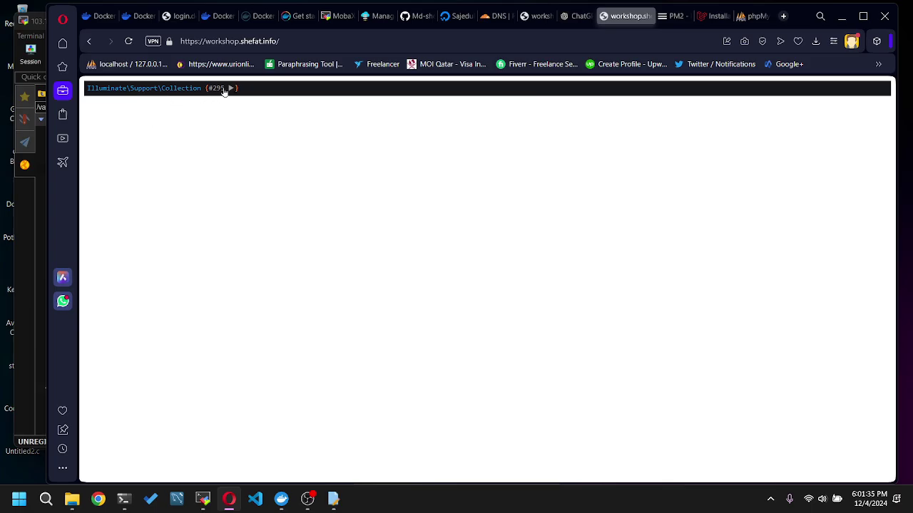
click(227, 89)
click(164, 98)
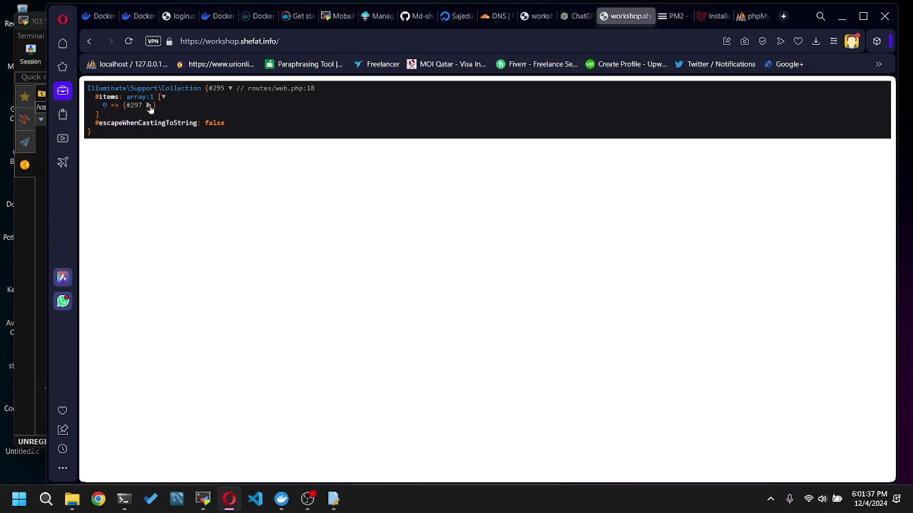
click(149, 105)
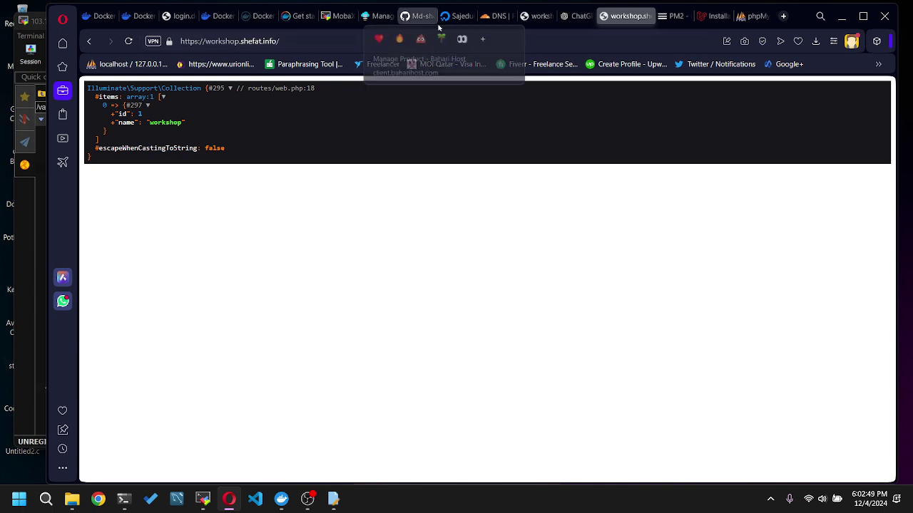
click(36, 175)
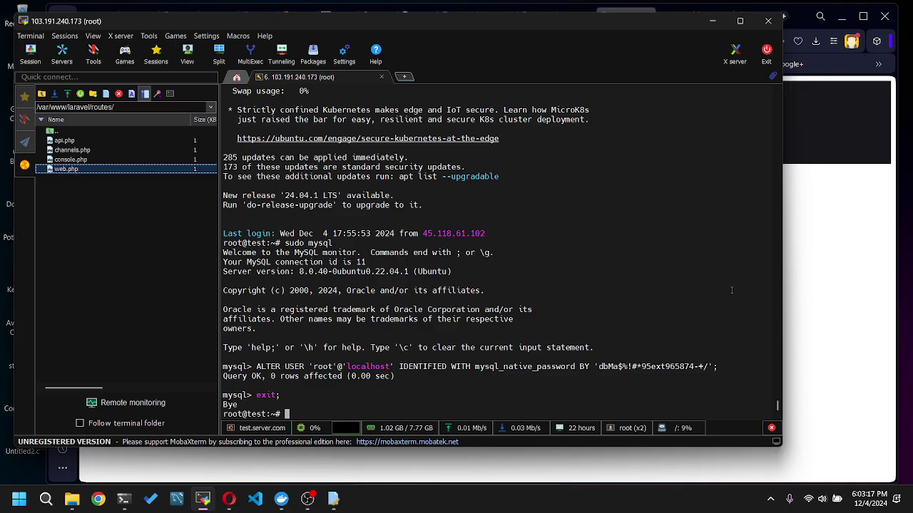
- Scroll the MobaXterm terminal to review the MySQL root native-password change
scroll(628, 232, up, 10)
scroll(628, 232, down, 10)
- Bring forward the Opera window showing workshop.shefat.info's users dump
click(828, 273)
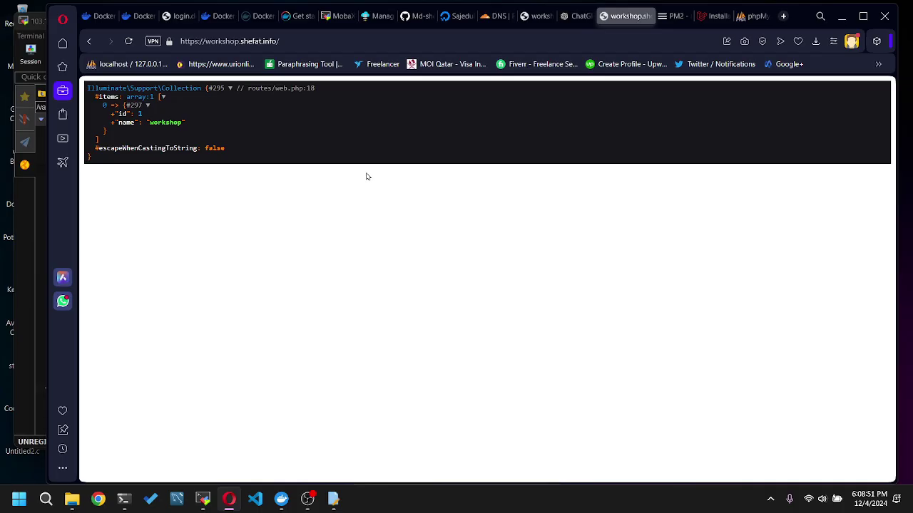
- Close the Docker password sign-in tab and return to the DigitalOcean project tab
click(98, 16)
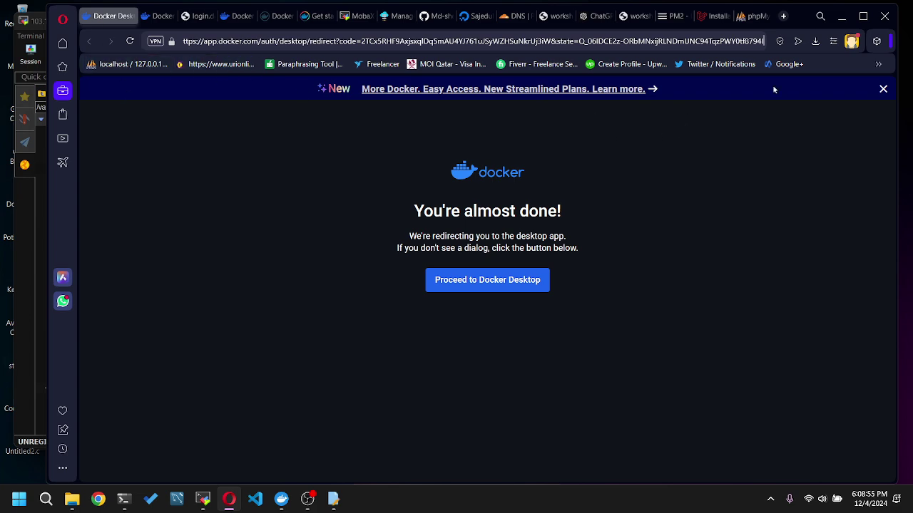
click(156, 16)
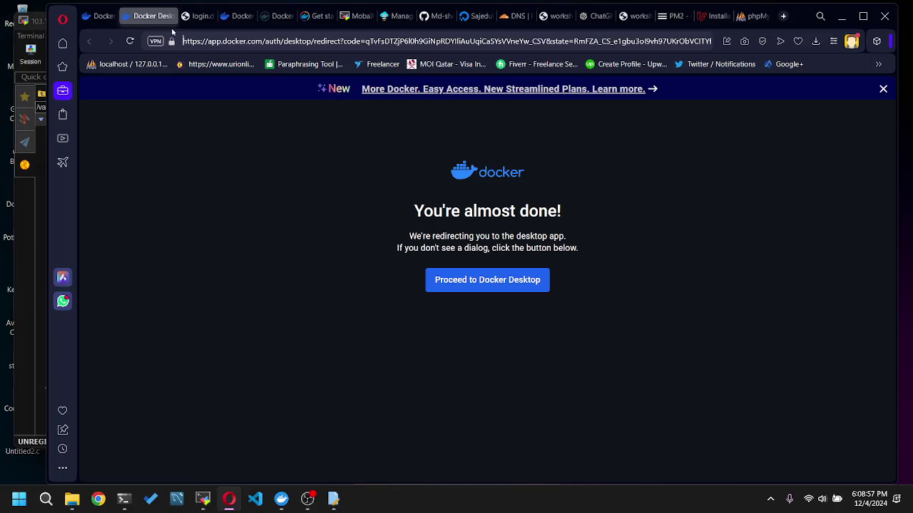
click(202, 18)
click(243, 20)
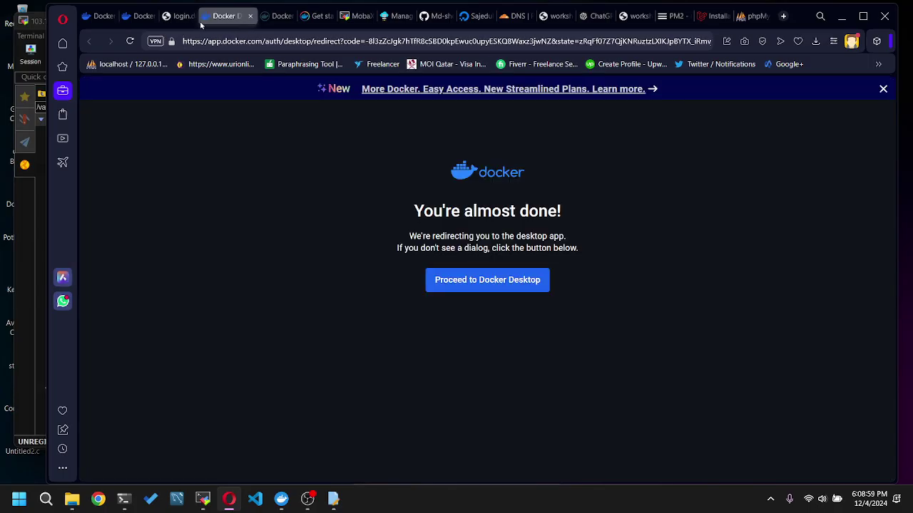
click(184, 21)
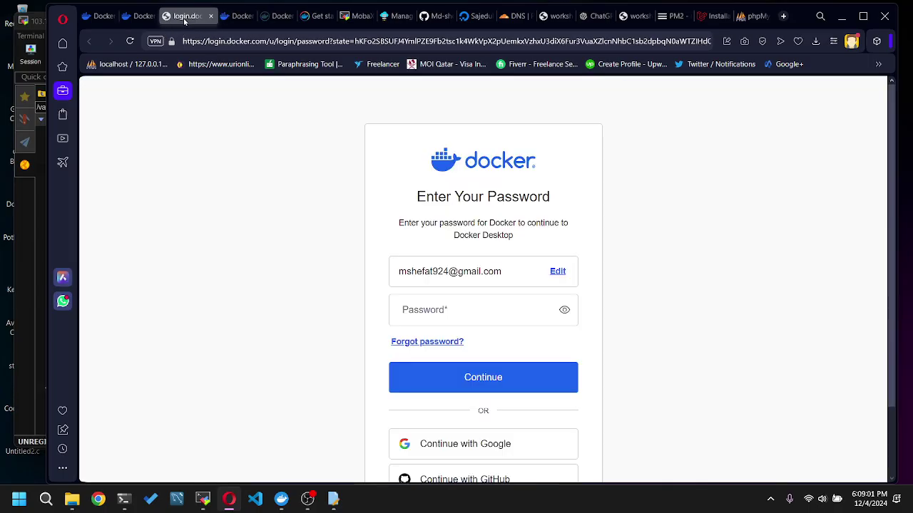
key(ctrl+w)
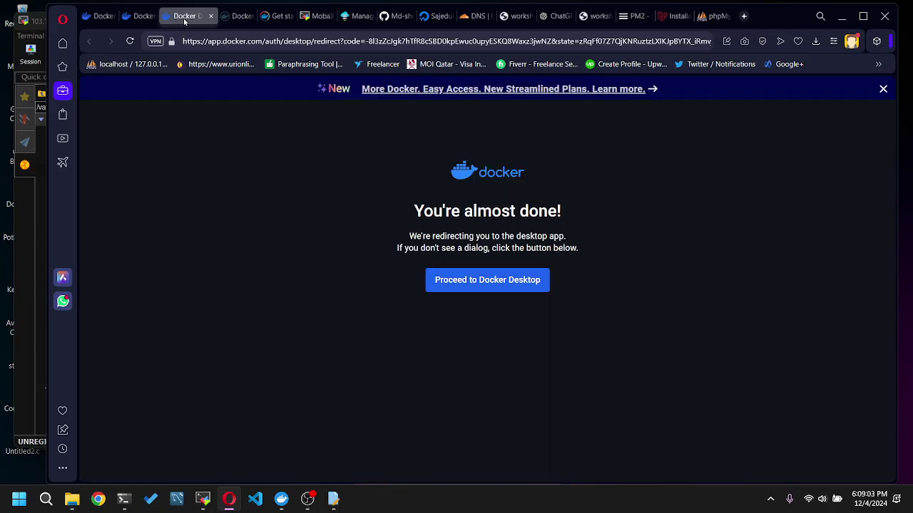
click(457, 17)
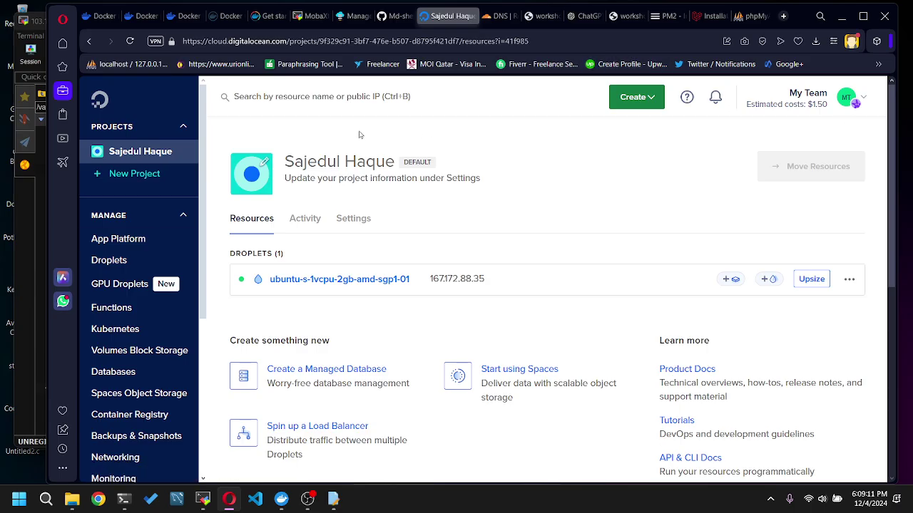
- Reload and look through the current project's resources, then start a New Project
click(99, 102)
scroll(575, 333, down, 3)
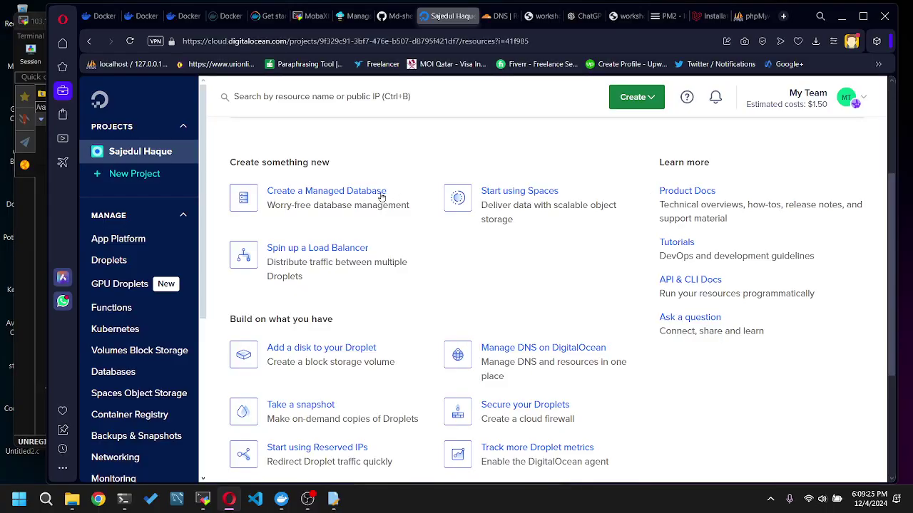
scroll(368, 197, down, 1)
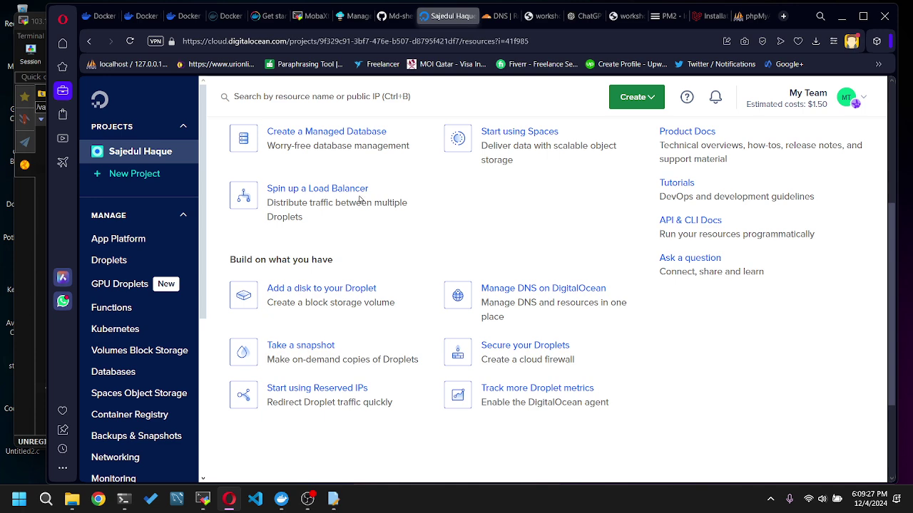
scroll(380, 201, down, 1)
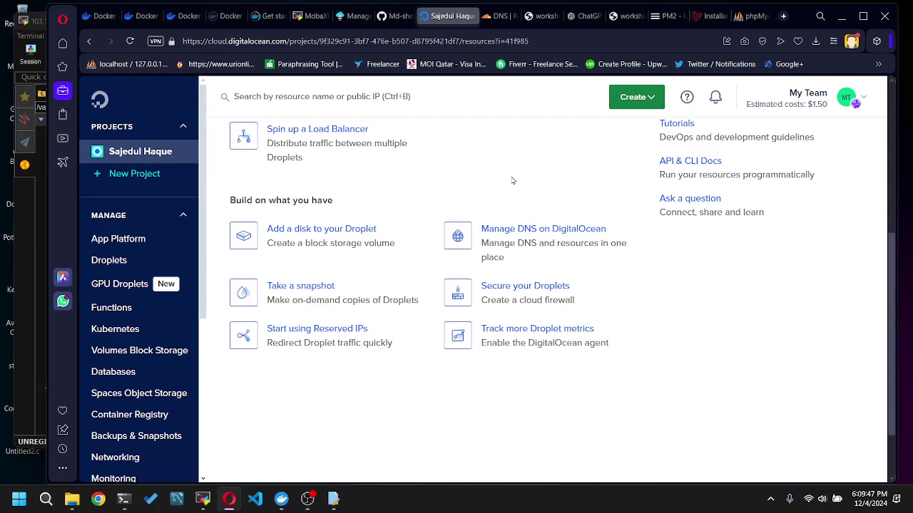
scroll(511, 180, up, 1)
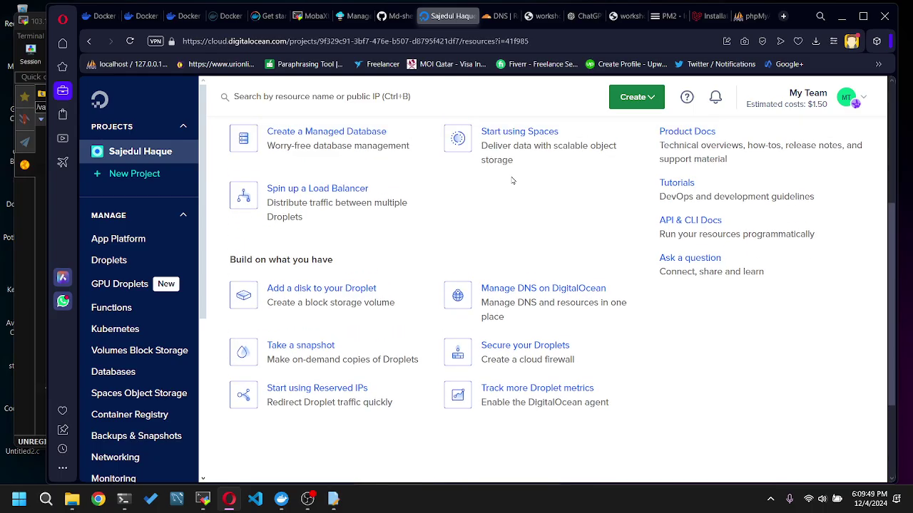
scroll(518, 199, up, 1)
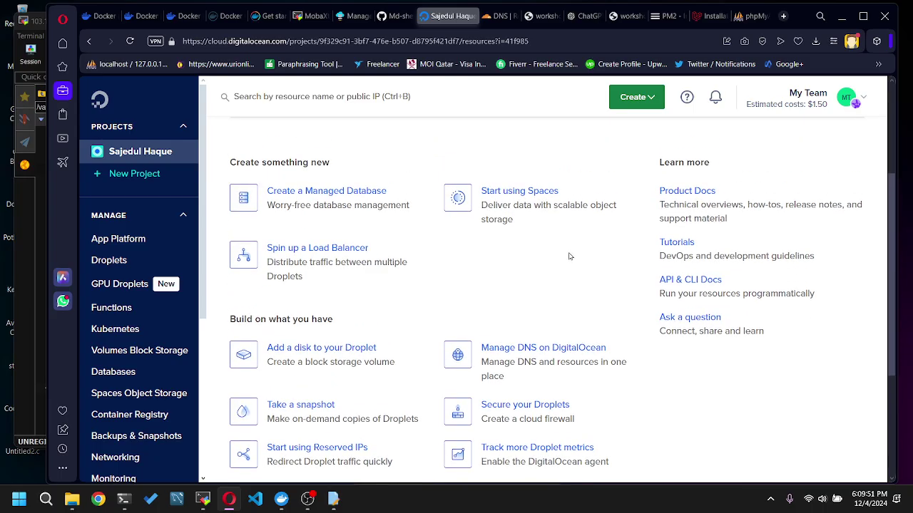
scroll(569, 256, down, 1)
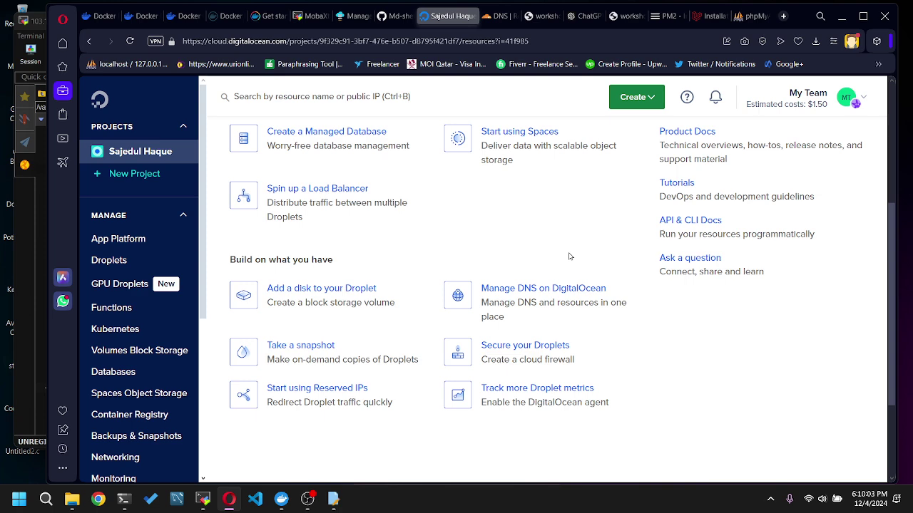
scroll(570, 295, down, 1)
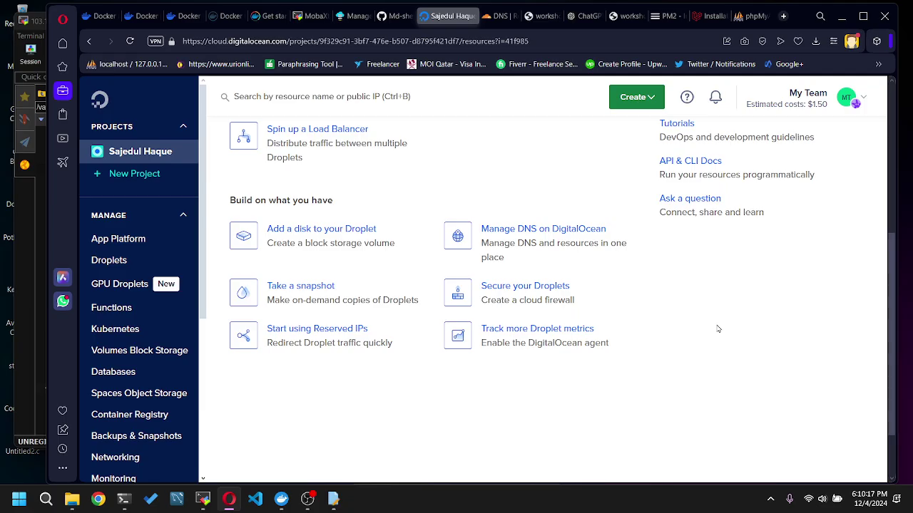
scroll(718, 329, up, 1)
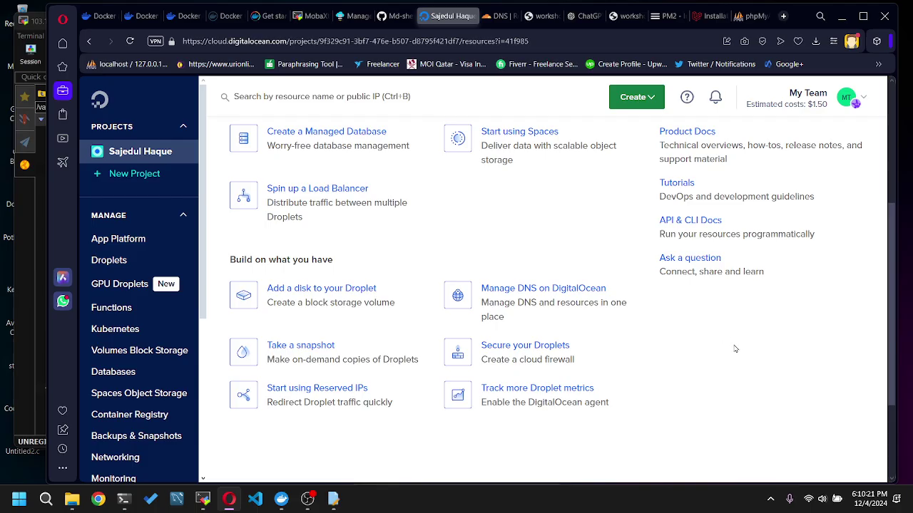
scroll(730, 348, up, 4)
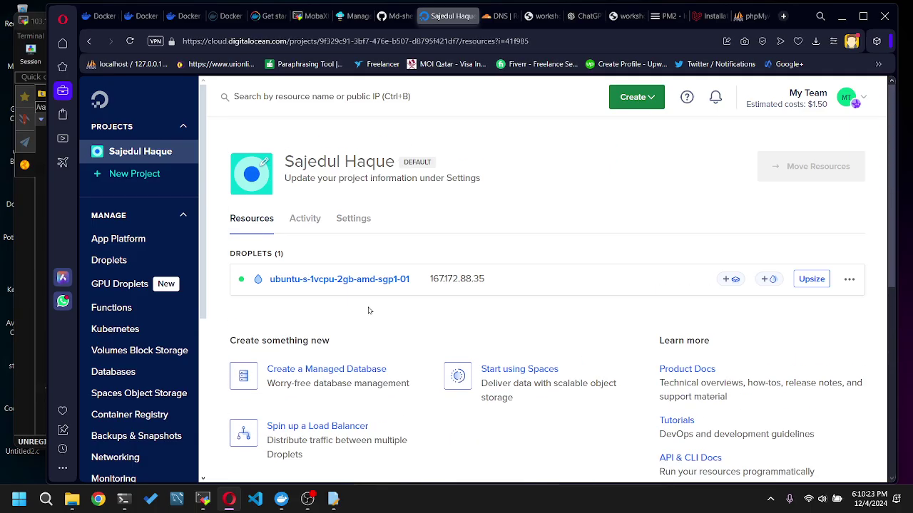
scroll(369, 310, down, 2)
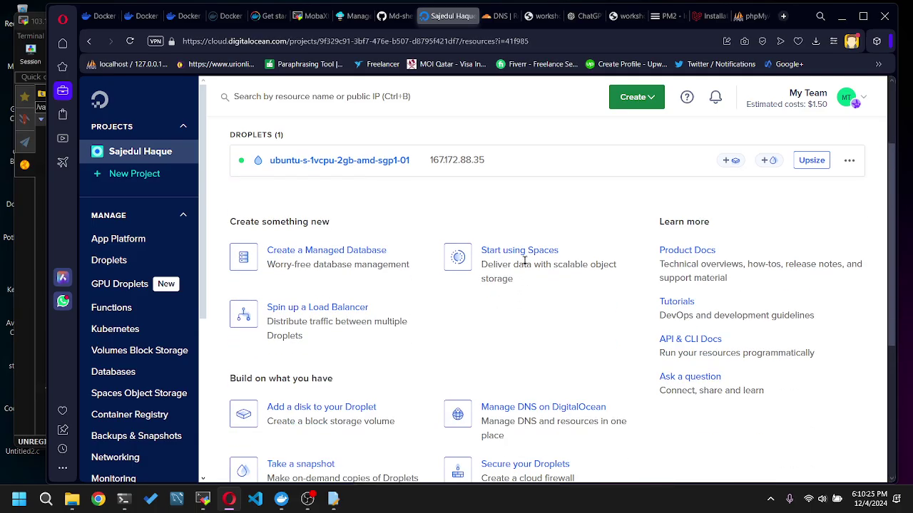
scroll(368, 313, down, 3)
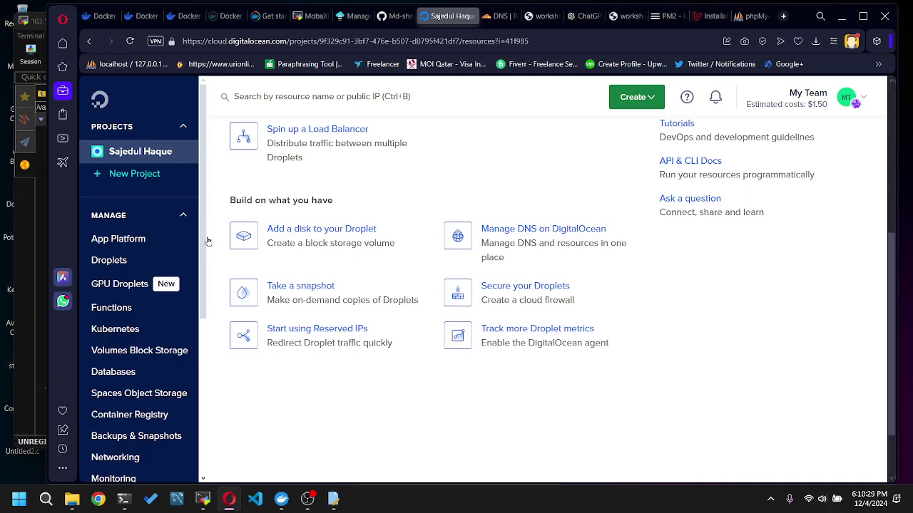
click(132, 183)
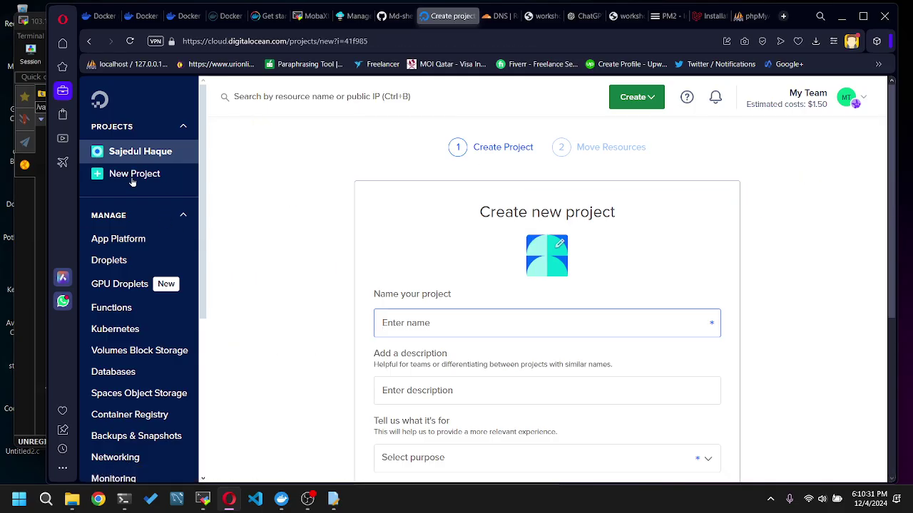
- Name the new project oceanvps and set its purpose to Web Application
scroll(333, 232, down, 2)
scroll(497, 235, up, 1)
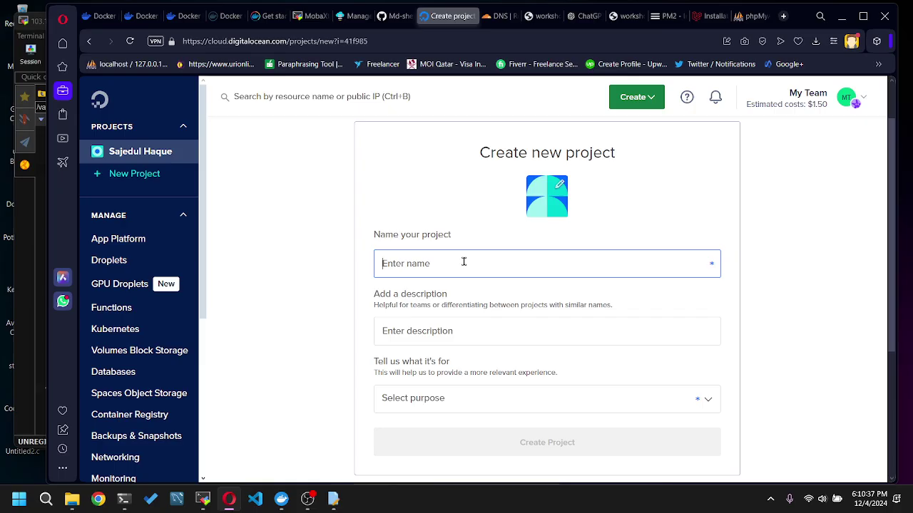
scroll(492, 246, down, 1)
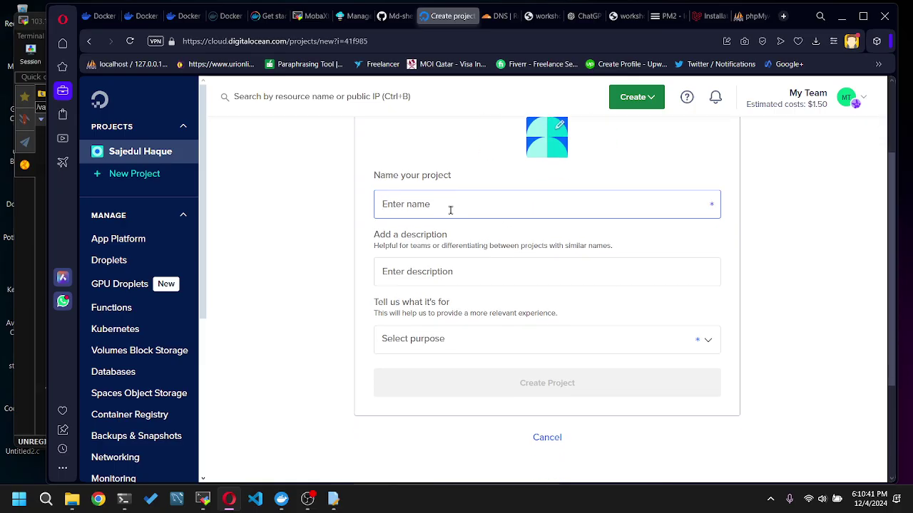
text(ochea)
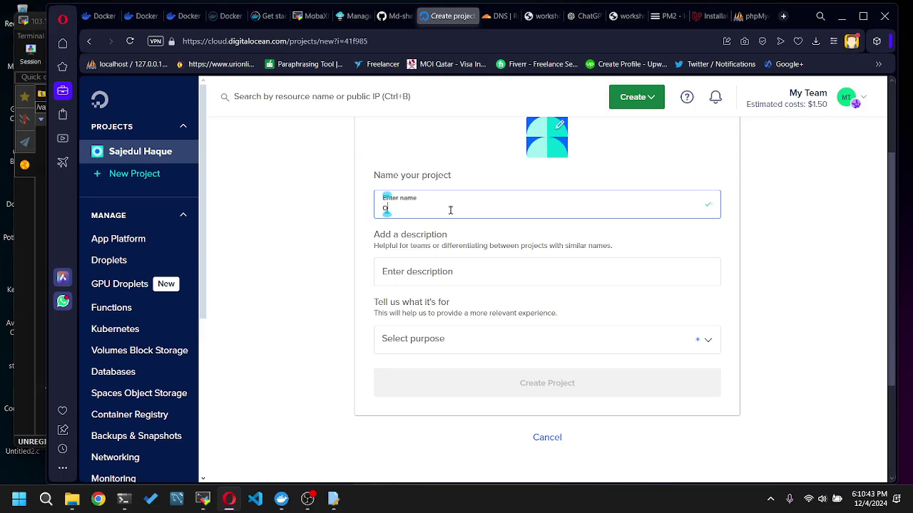
key(BackSpace)
key(BackSpace)
key(BackSpace)
text(eanvps)
click(421, 275)
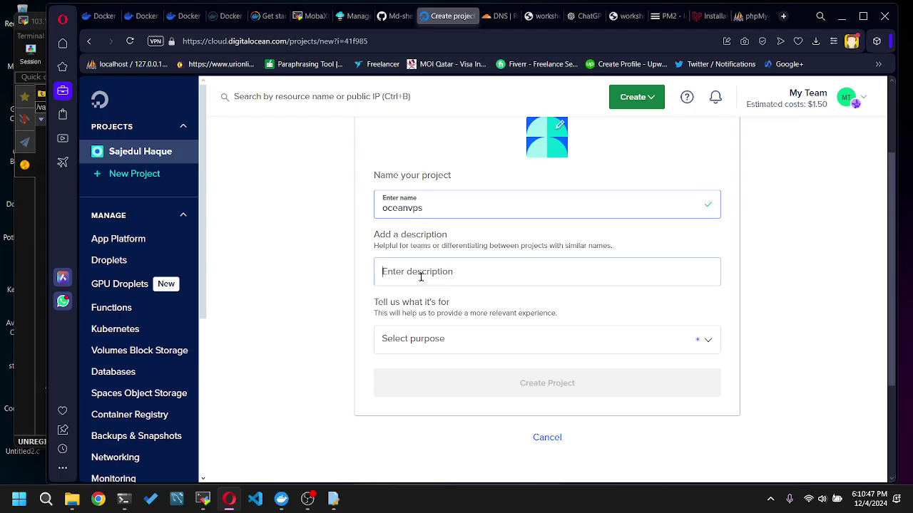
click(589, 333)
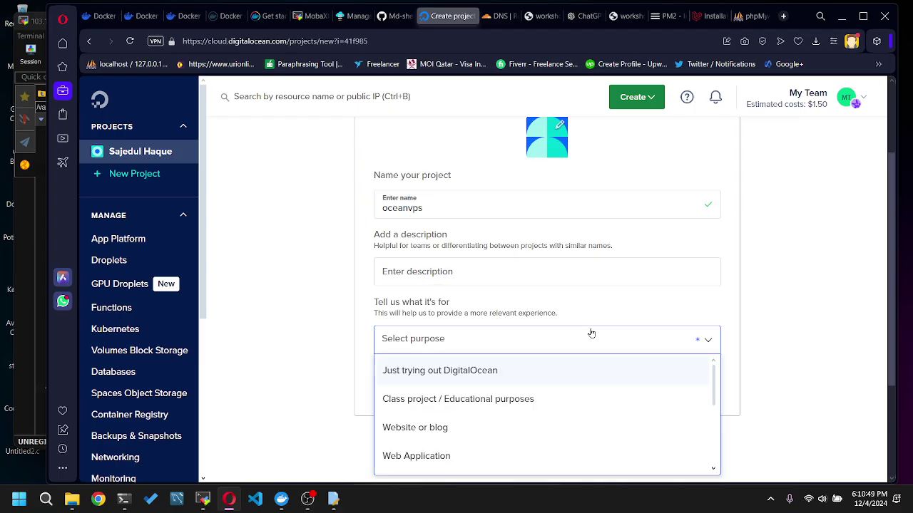
scroll(591, 332, down, 1)
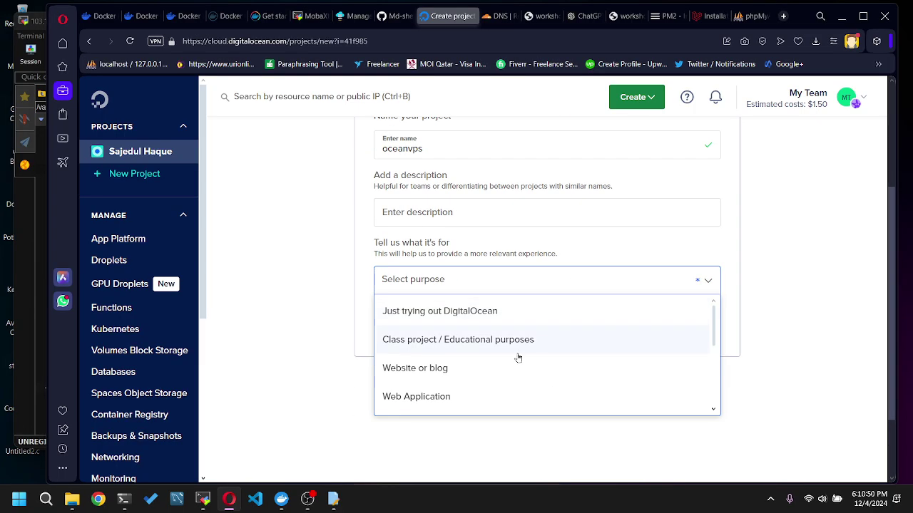
click(441, 397)
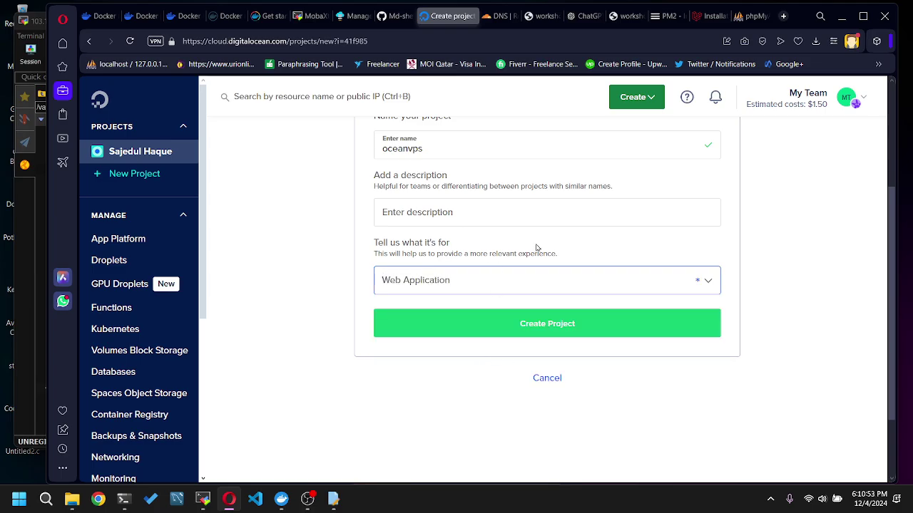
- Create the oceanvps project and skip moving existing resources into it
click(521, 322)
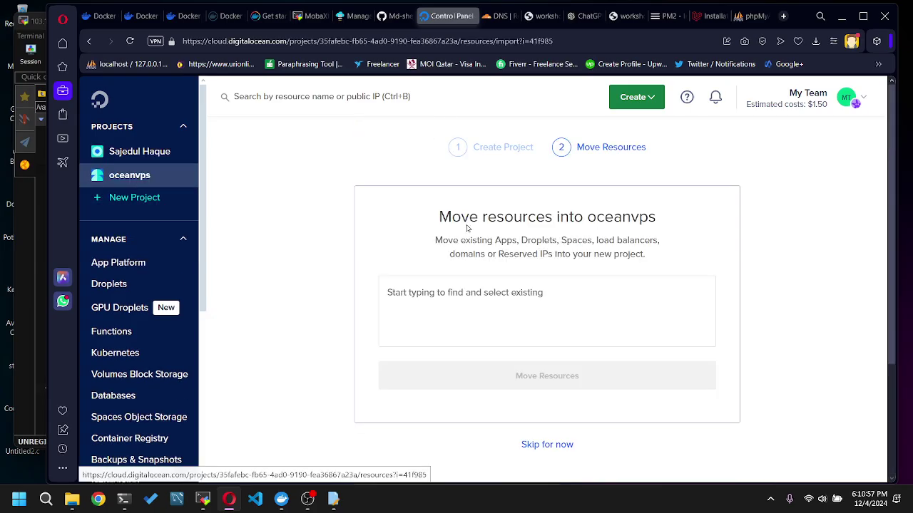
scroll(627, 278, down, 1)
scroll(628, 342, up, 1)
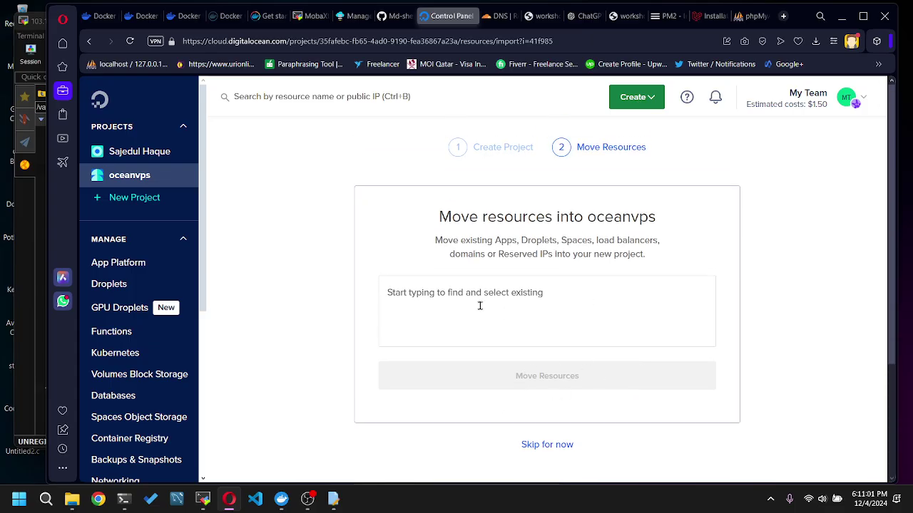
scroll(535, 356, down, 2)
click(550, 325)
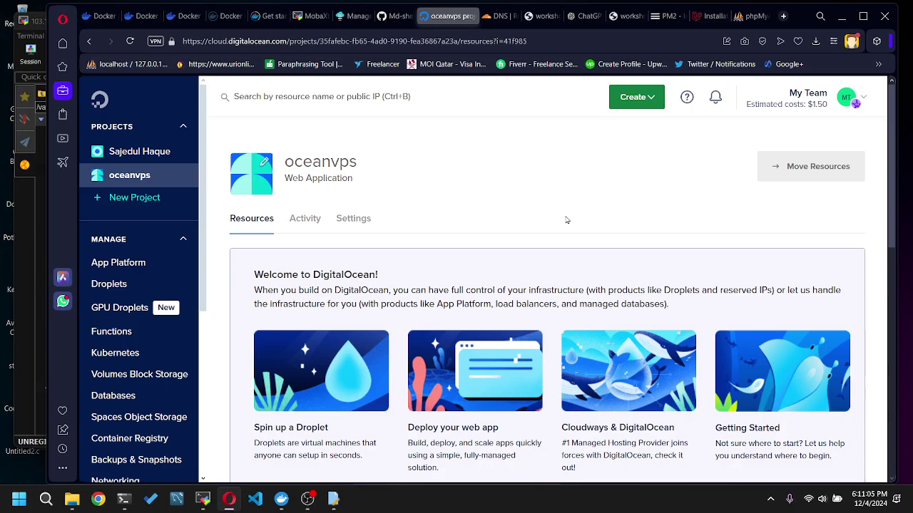
scroll(435, 232, down, 5)
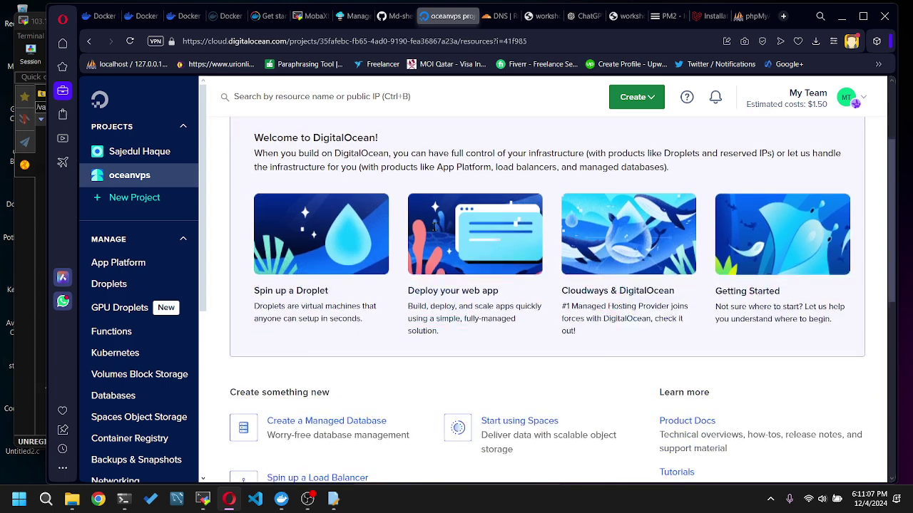
- Visit the Volumes page, then open the Droplets list showing ubuntu-s-1vcpu-2gb-amd-sgp1-01
scroll(435, 231, down, 2)
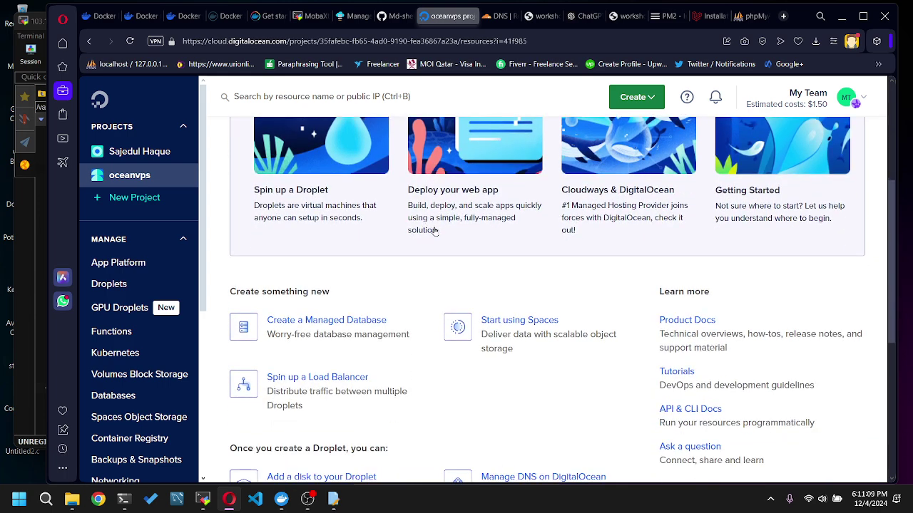
scroll(434, 232, down, 4)
scroll(435, 231, up, 2)
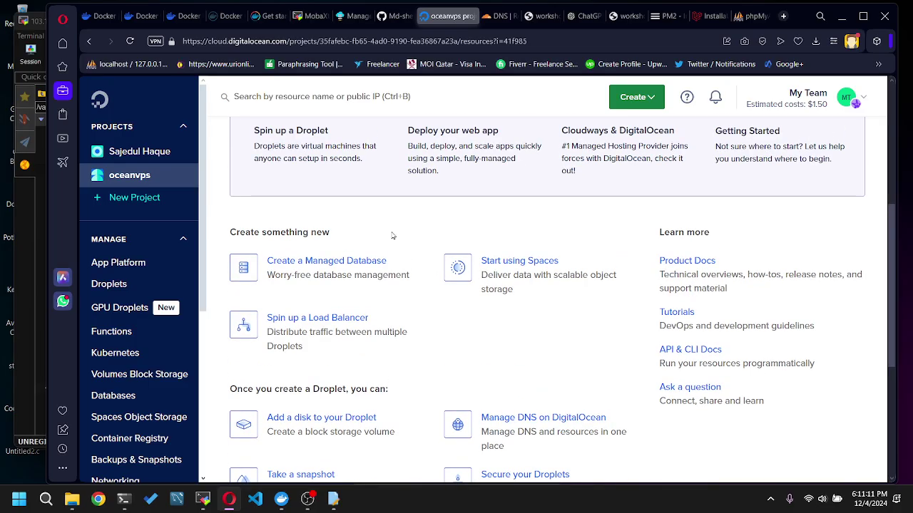
scroll(581, 296, down, 4)
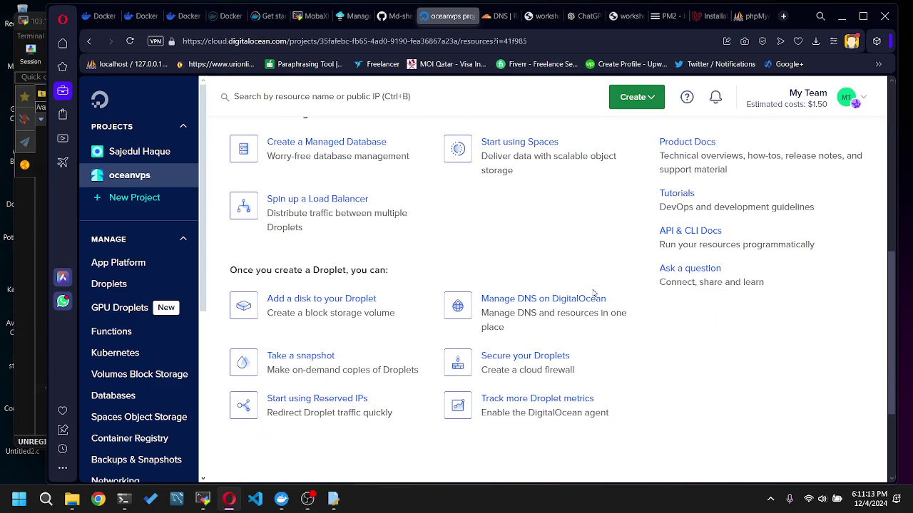
scroll(575, 384, down, 2)
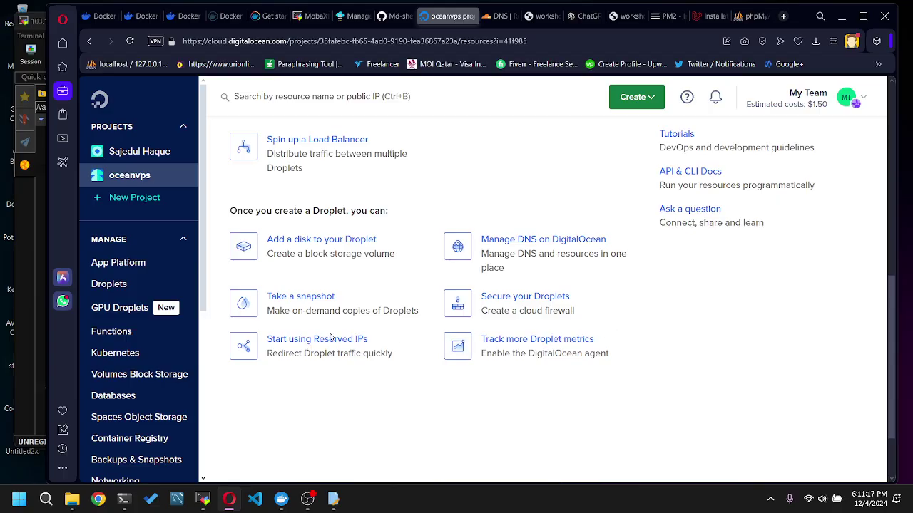
click(337, 242)
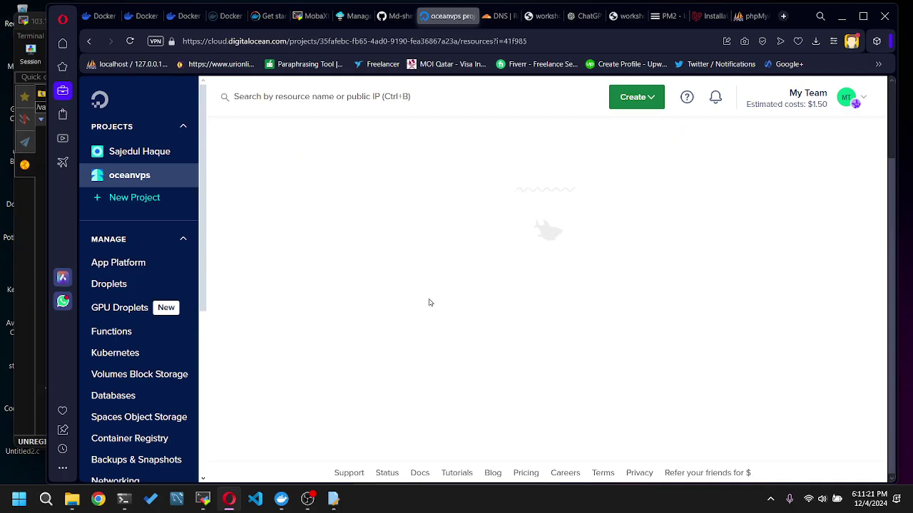
scroll(444, 298, down, 2)
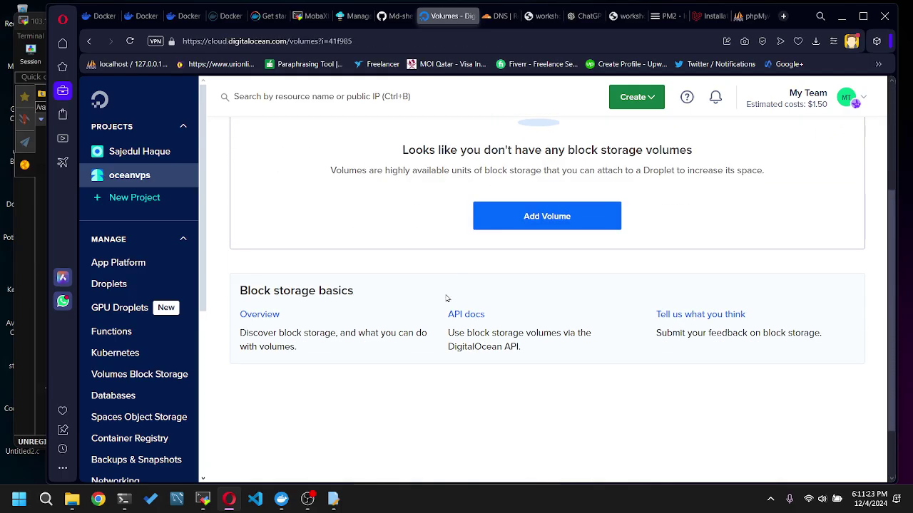
scroll(445, 300, up, 2)
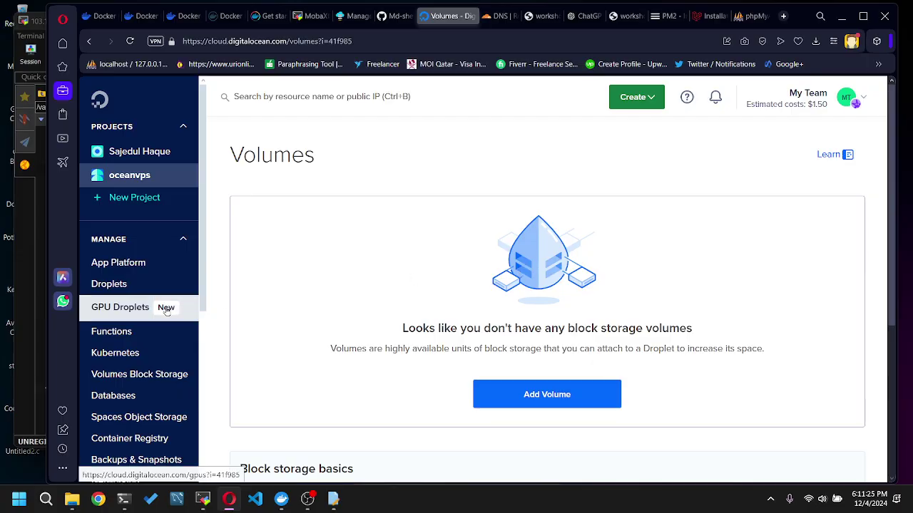
scroll(164, 307, down, 1)
click(126, 230)
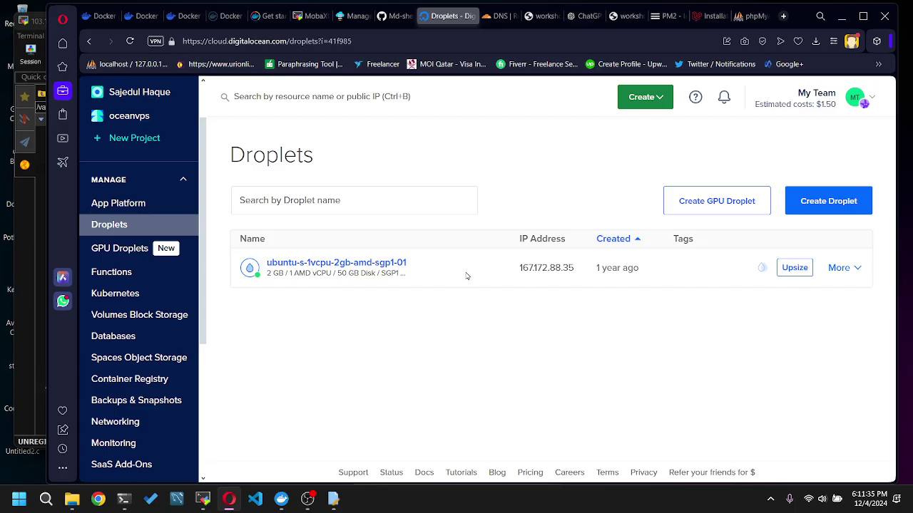
- Start a new droplet and set its region to Bangalore BLR1 instead of Singapore
click(838, 211)
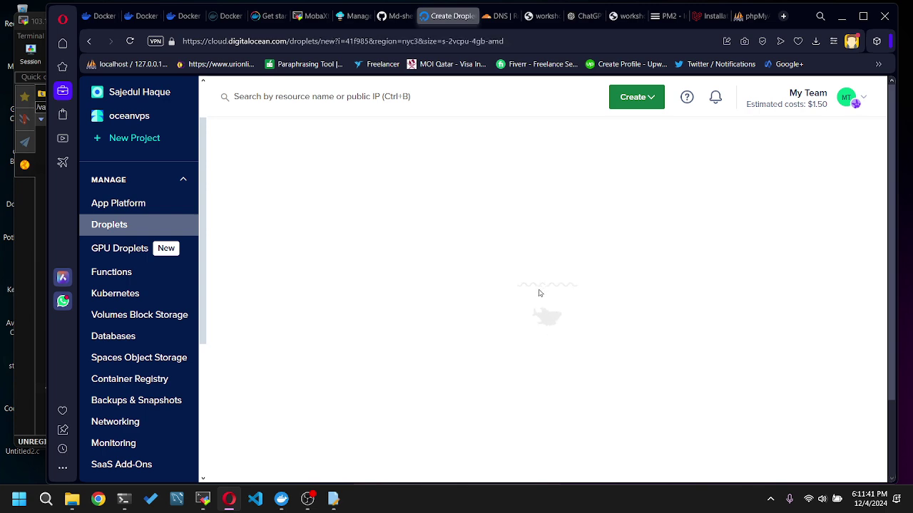
scroll(417, 267, down, 3)
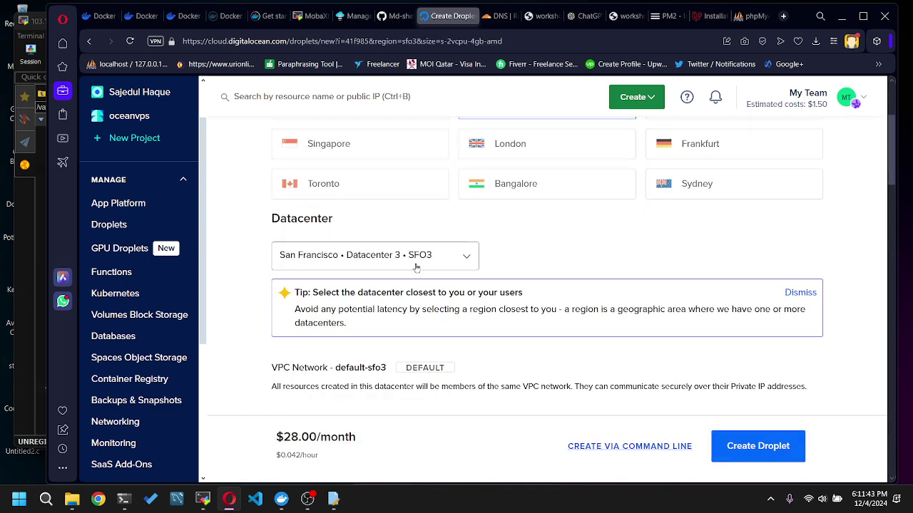
scroll(548, 230, up, 2)
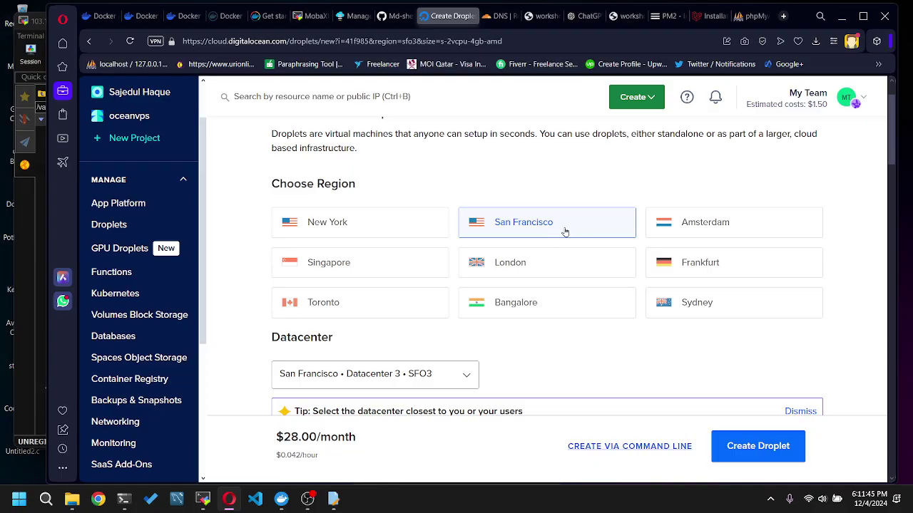
click(392, 269)
scroll(542, 332, down, 3)
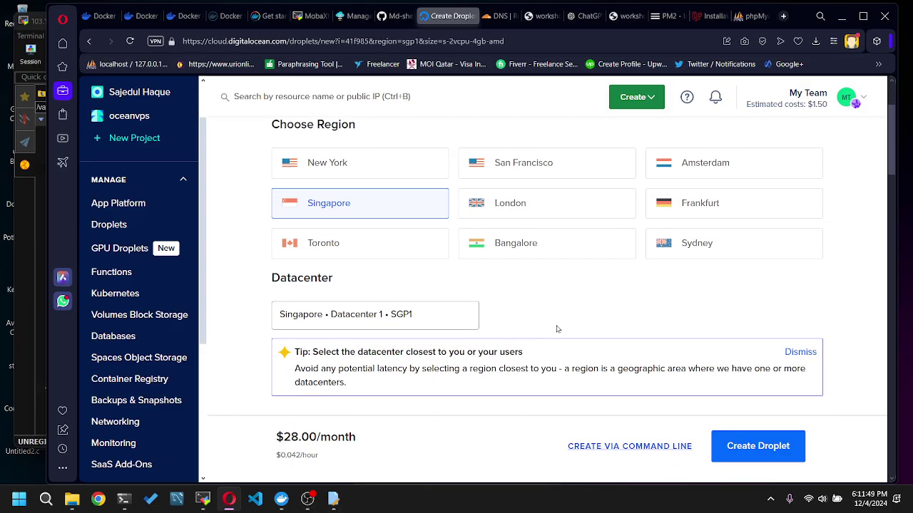
scroll(570, 315, up, 4)
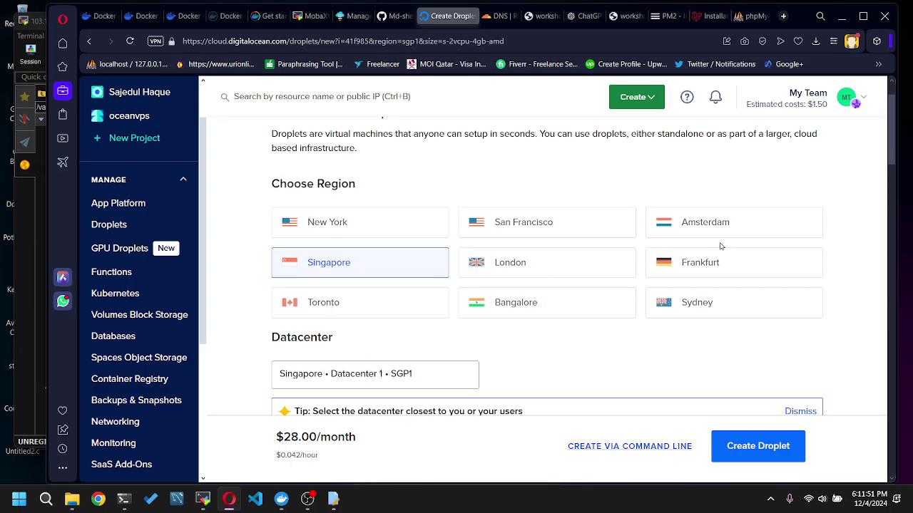
click(522, 302)
- Scroll past the Ubuntu 24.10 image to the Basic shared-CPU size options
scroll(552, 322, down, 3)
scroll(619, 241, down, 3)
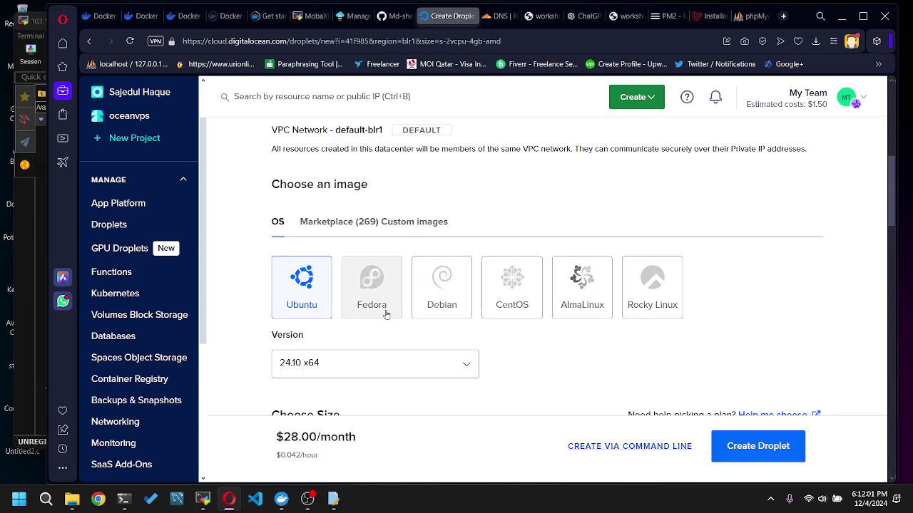
scroll(674, 313, down, 1)
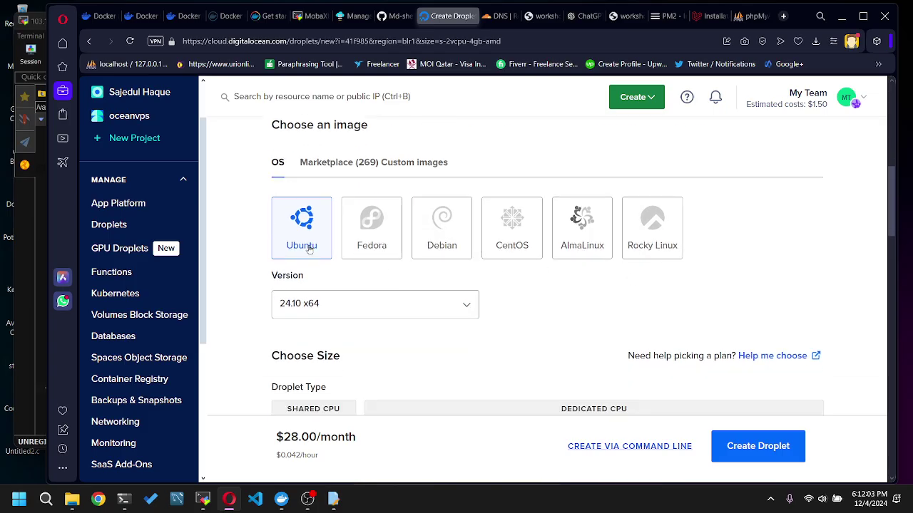
scroll(304, 212, down, 1)
scroll(304, 212, down, 1)
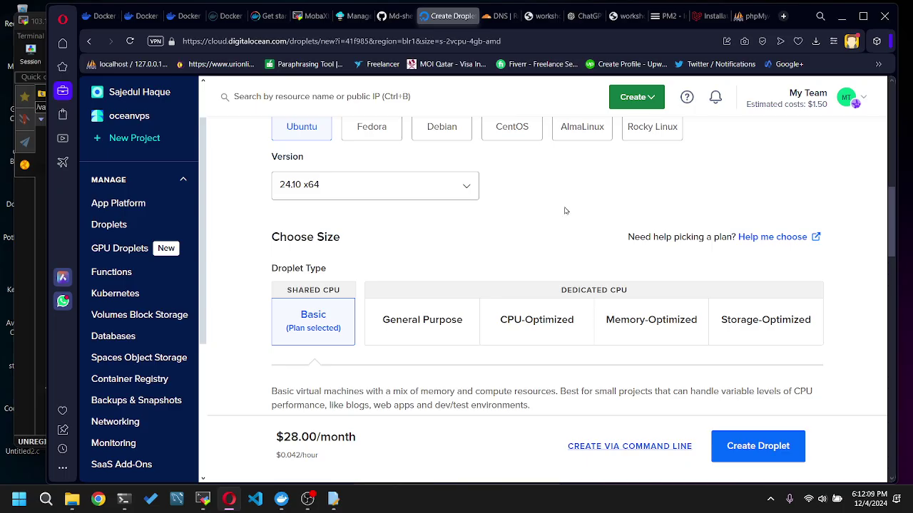
scroll(565, 211, down, 1)
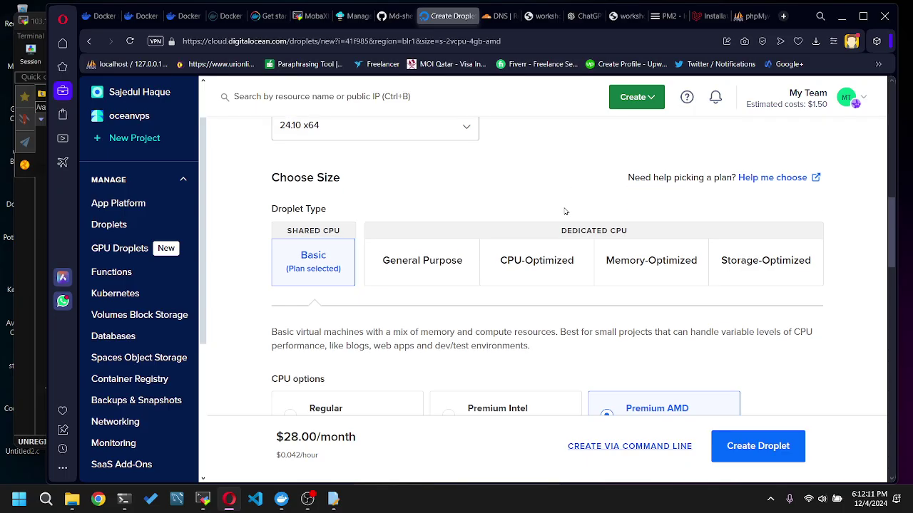
scroll(565, 211, down, 1)
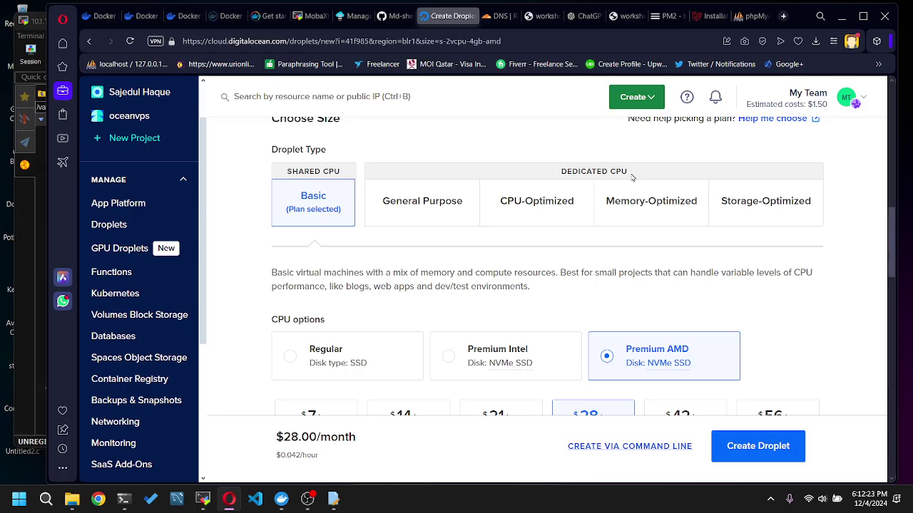
- Choose the $21/month Premium AMD plan with 2 GB and 2 CPUs
scroll(632, 177, down, 1)
scroll(542, 197, up, 1)
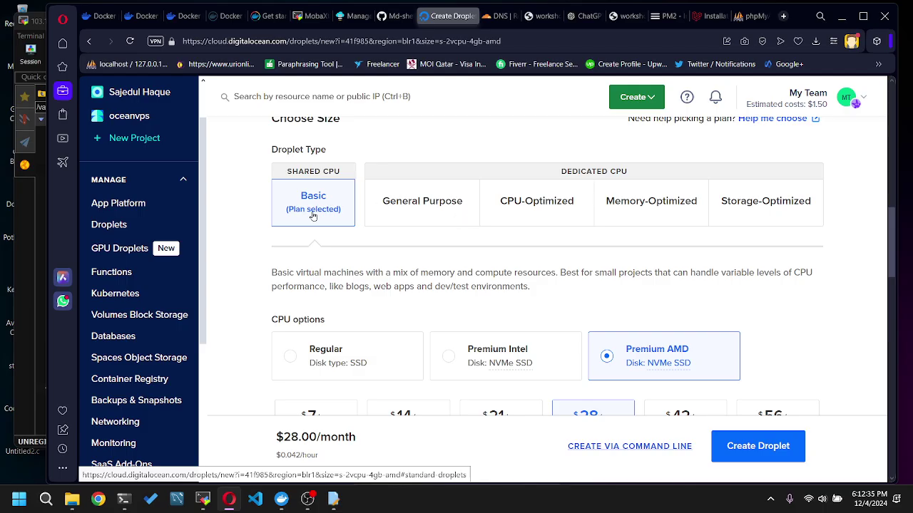
scroll(313, 215, down, 3)
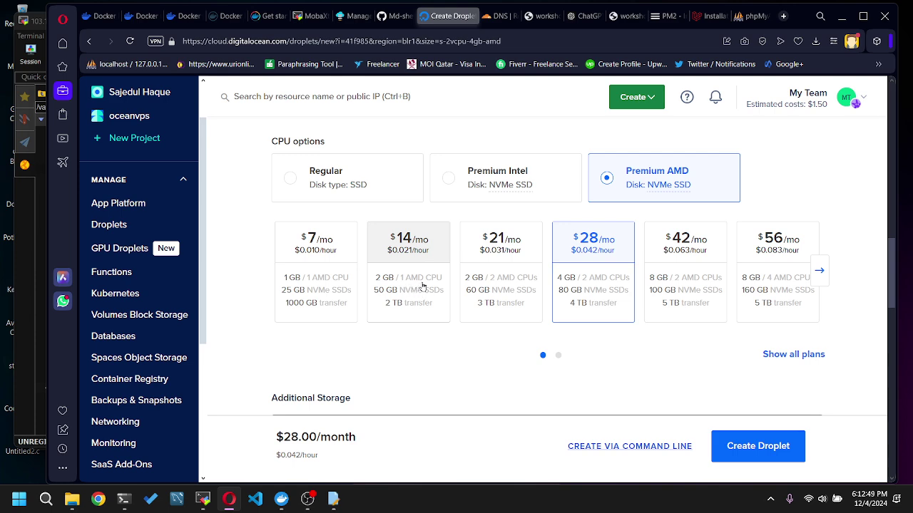
click(423, 286)
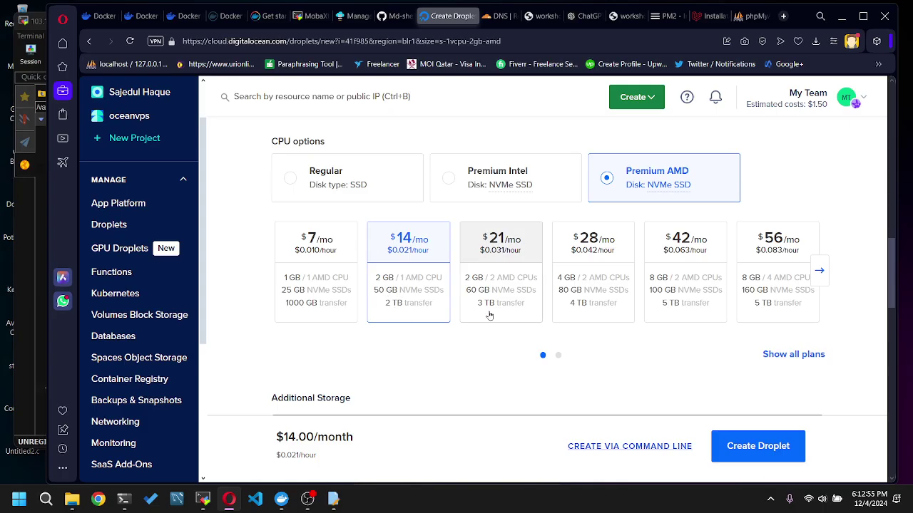
click(506, 286)
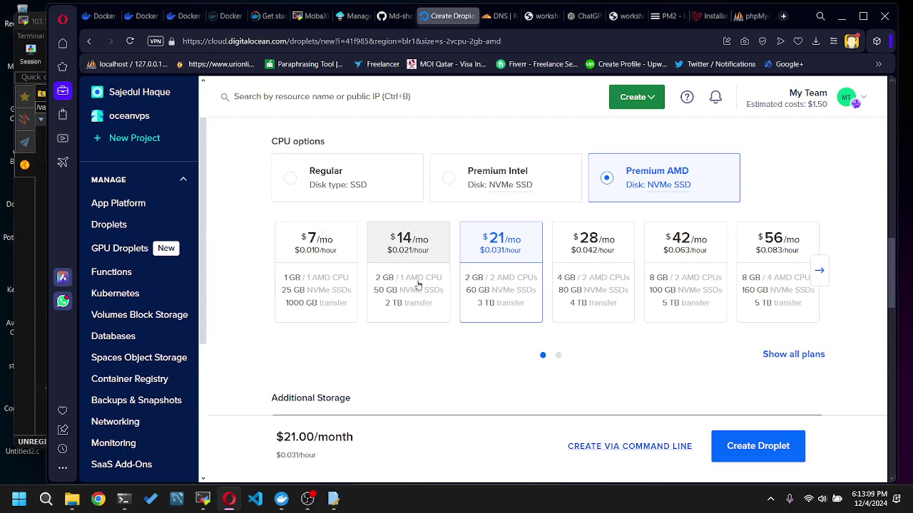
- Scroll down to the Backups and Choose Authentication Method sections
scroll(421, 286, down, 1)
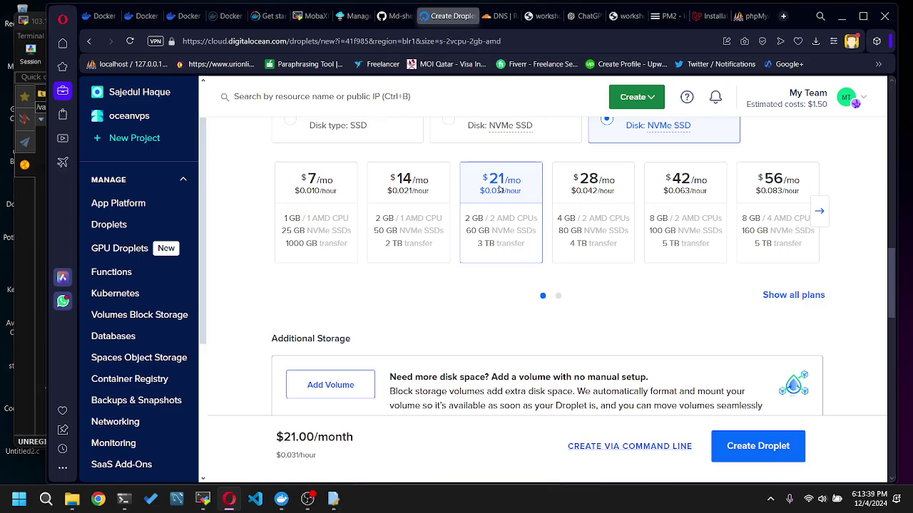
scroll(499, 189, down, 1)
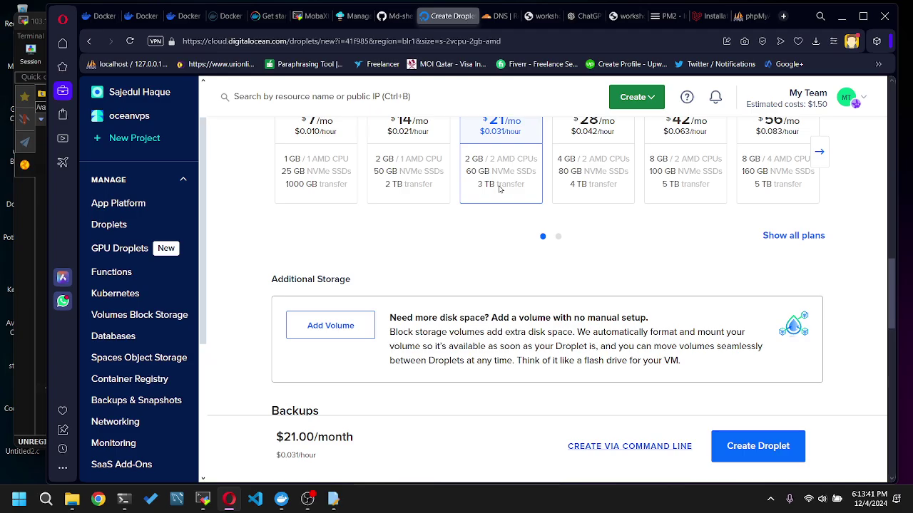
scroll(499, 189, up, 1)
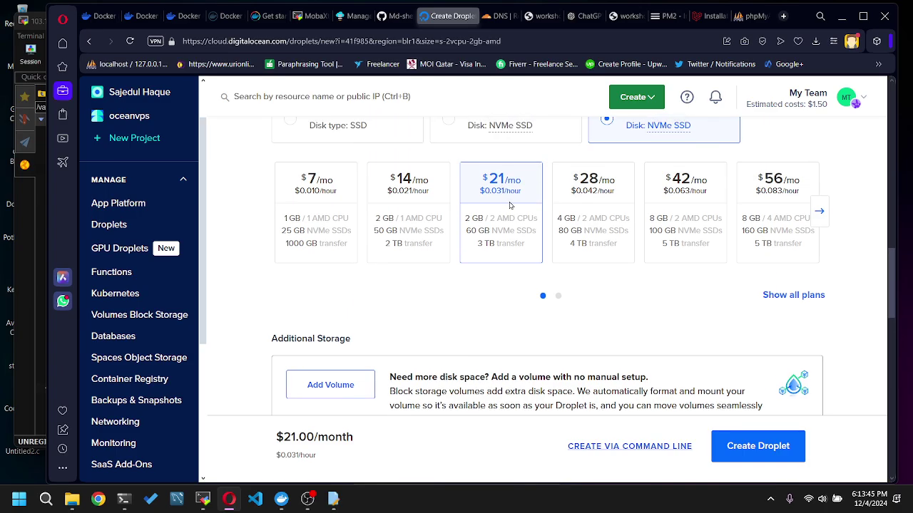
scroll(510, 205, up, 1)
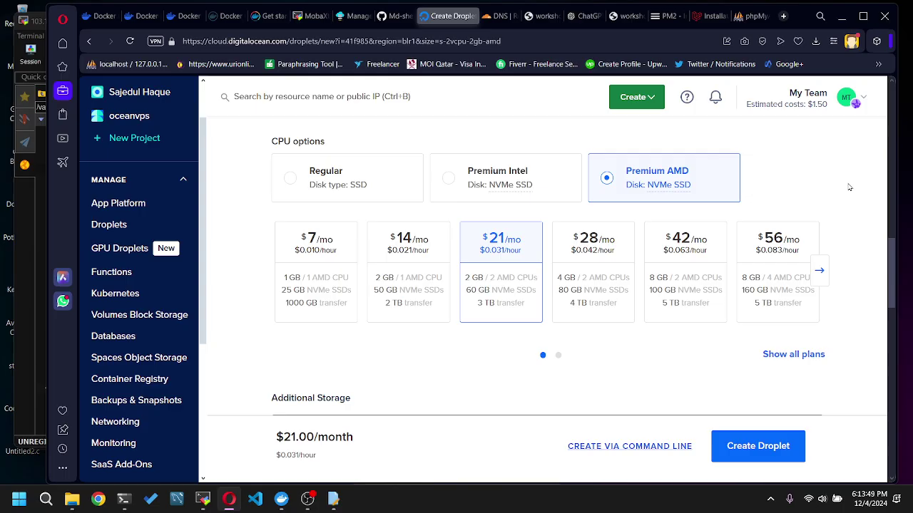
scroll(849, 187, down, 2)
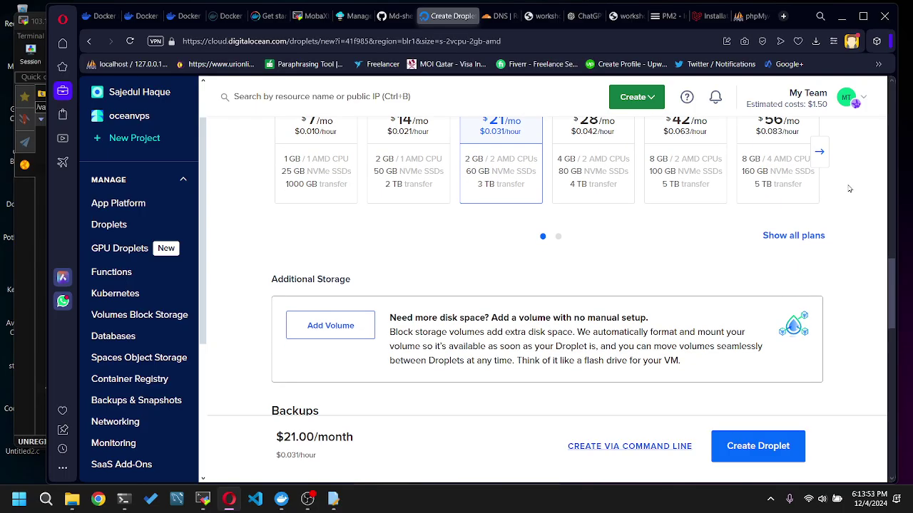
scroll(849, 188, down, 3)
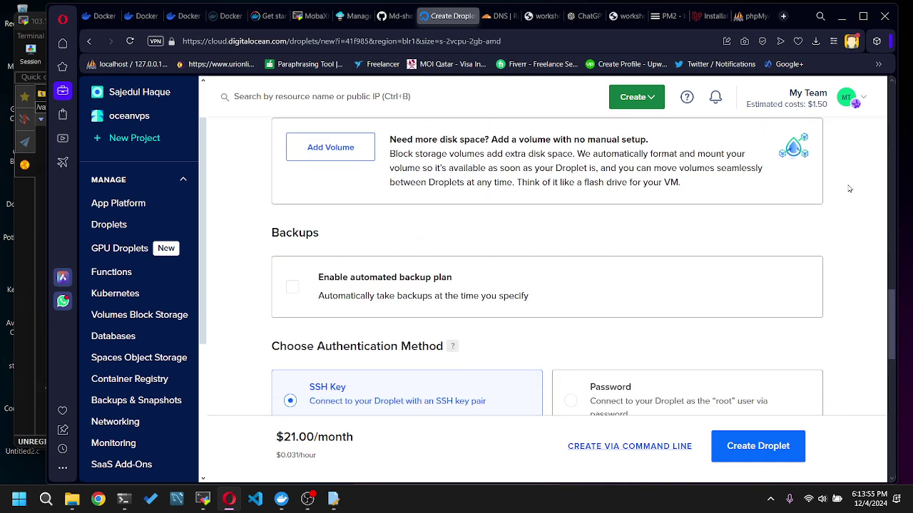
scroll(850, 188, down, 2)
scroll(847, 188, up, 1)
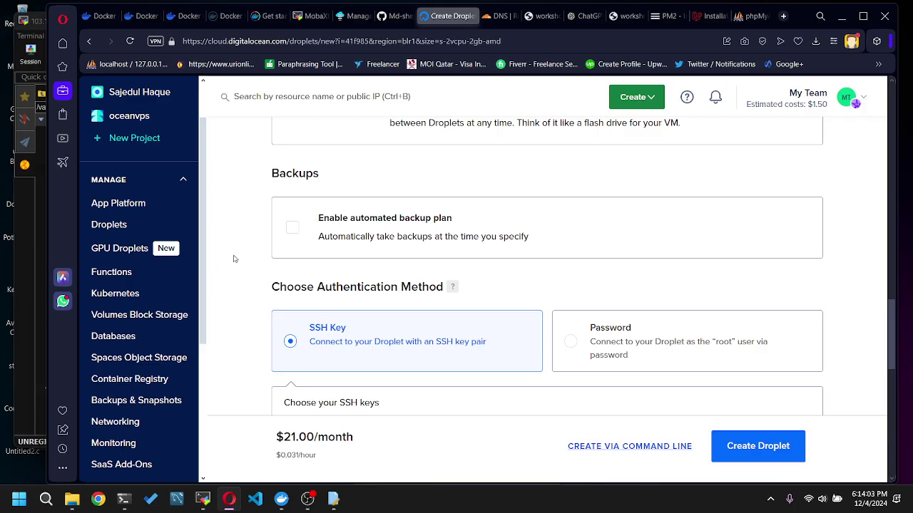
scroll(234, 258, down, 3)
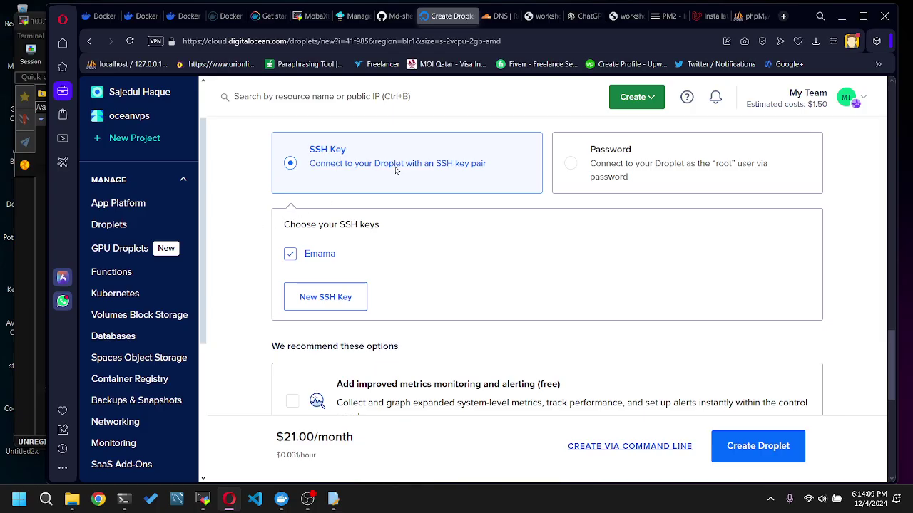
scroll(507, 178, down, 3)
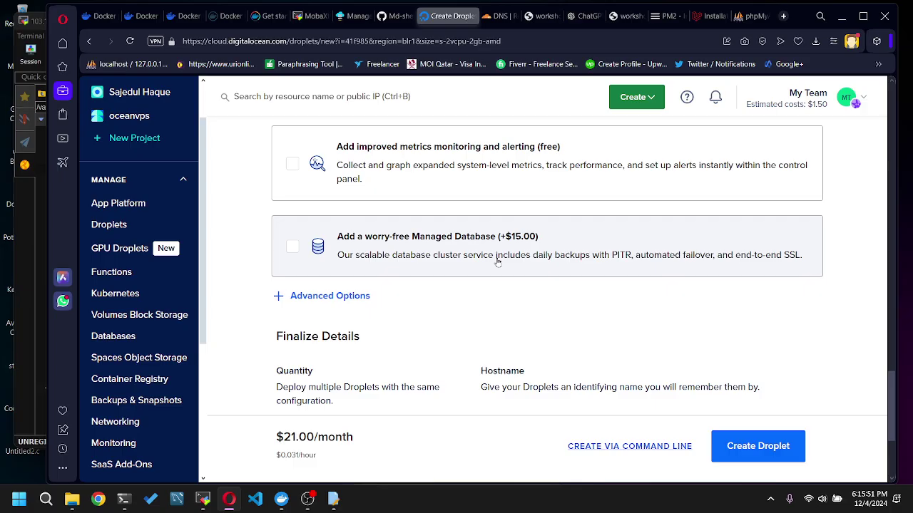
click(203, 498)
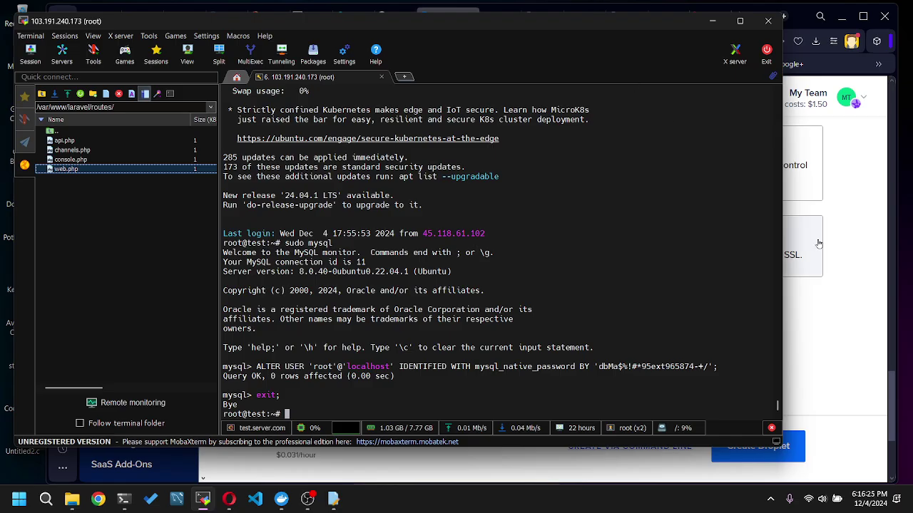
click(854, 278)
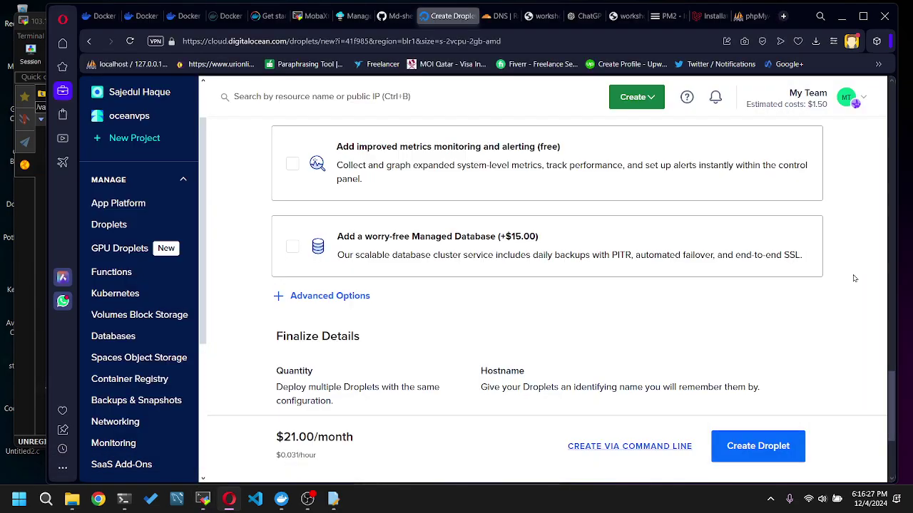
- Review Finalize Details (1 droplet, ubuntu-s-2vcpu-2gb-amd-blr1-01, project oceanvps), then switch to Bahari Host
scroll(854, 278, up, 1)
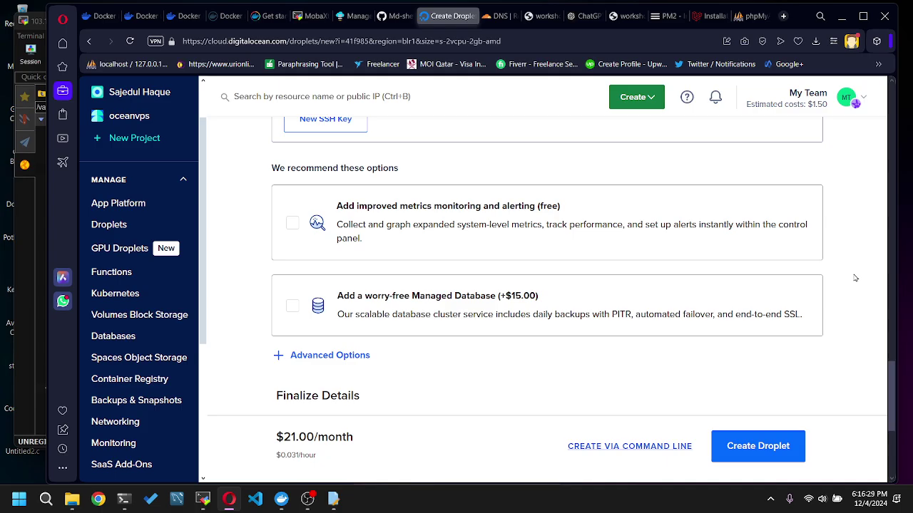
scroll(855, 278, down, 3)
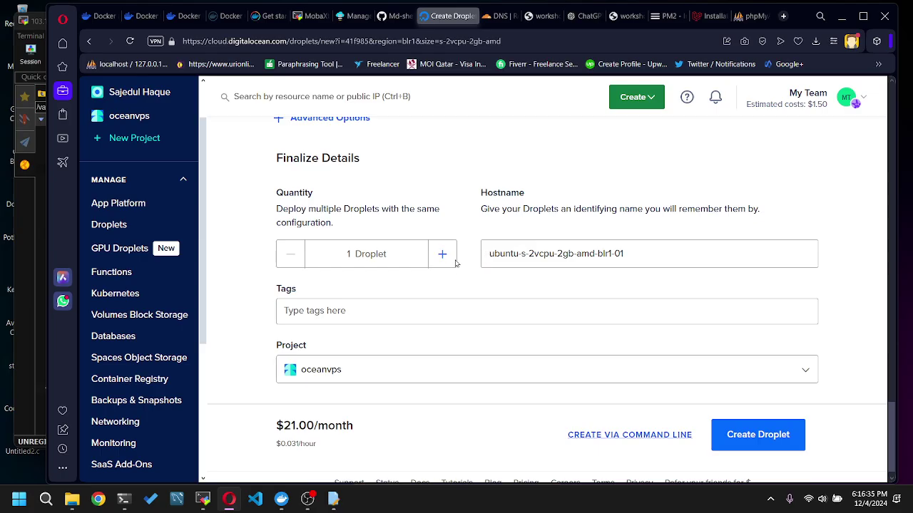
scroll(467, 260, up, 6)
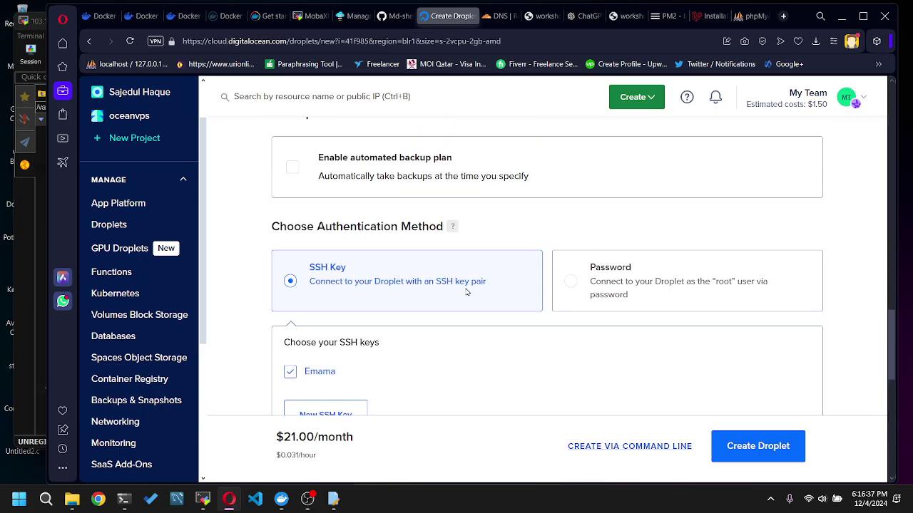
scroll(464, 290, down, 3)
scroll(531, 296, down, 2)
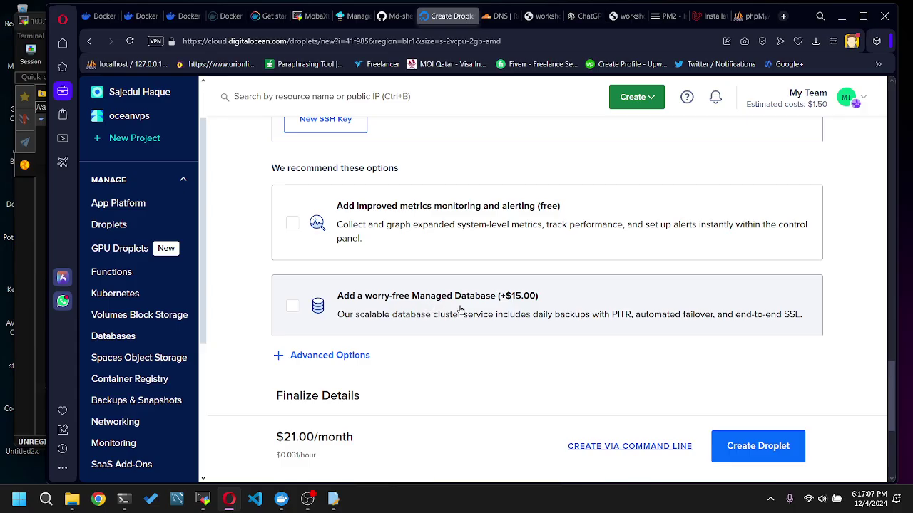
scroll(582, 314, down, 3)
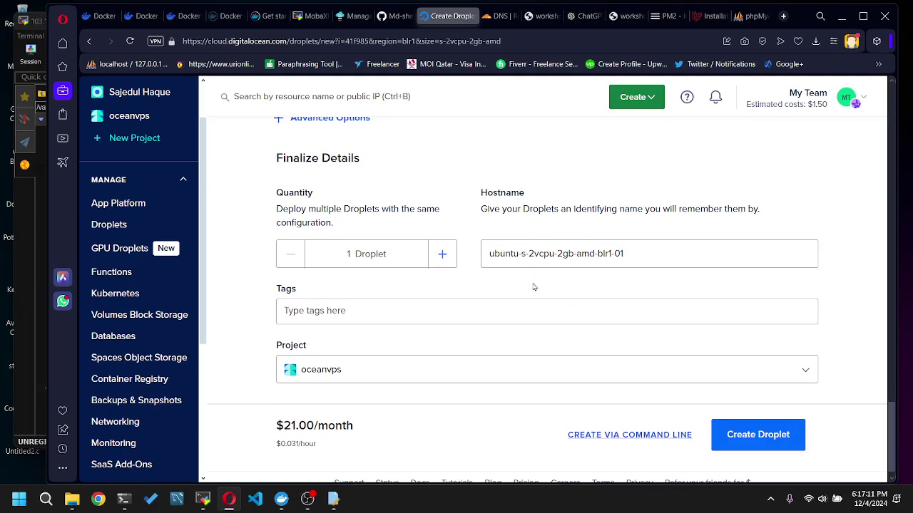
scroll(537, 288, down, 1)
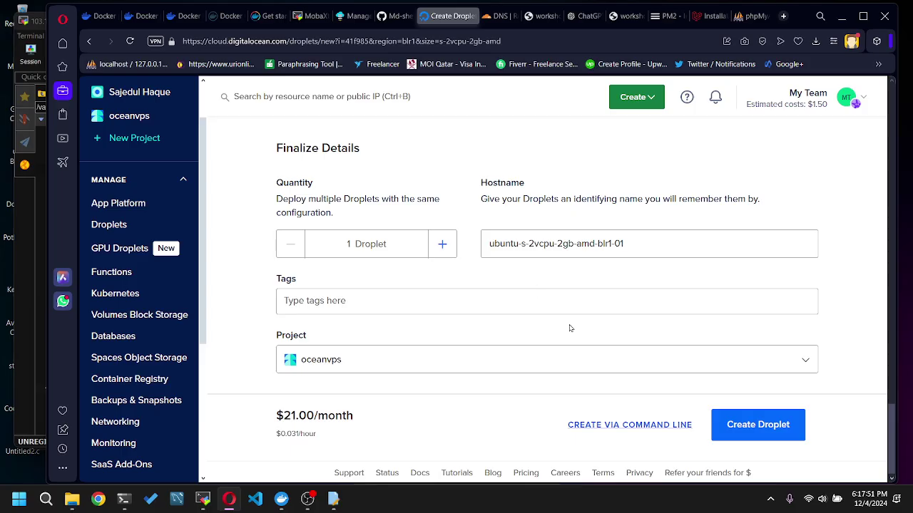
scroll(569, 328, up, 15)
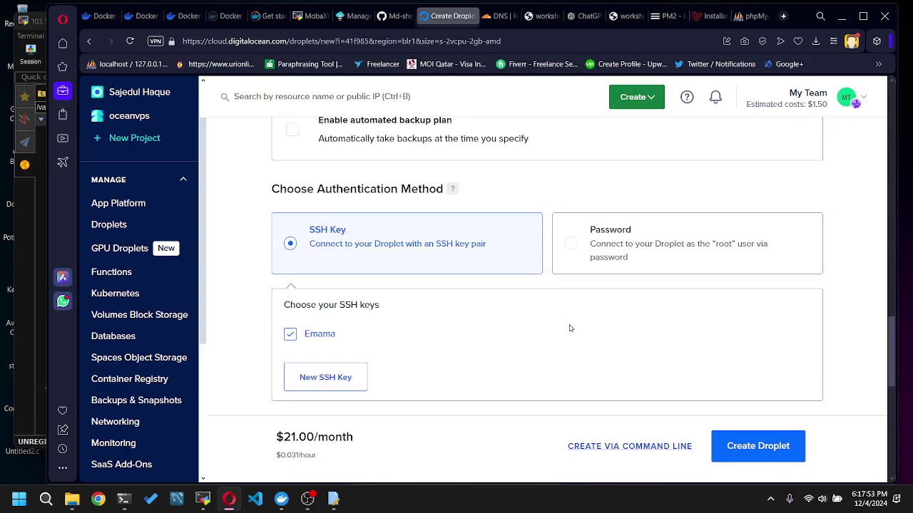
scroll(569, 328, up, 15)
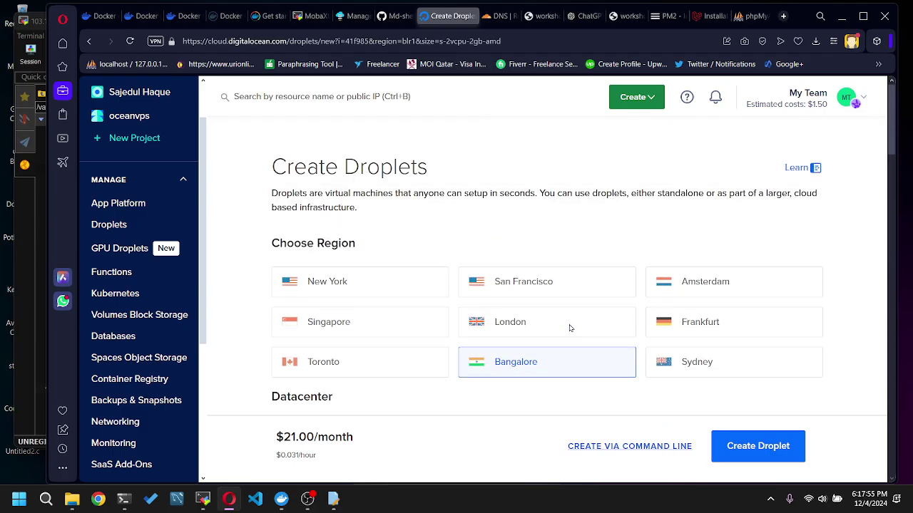
scroll(569, 328, down, 20)
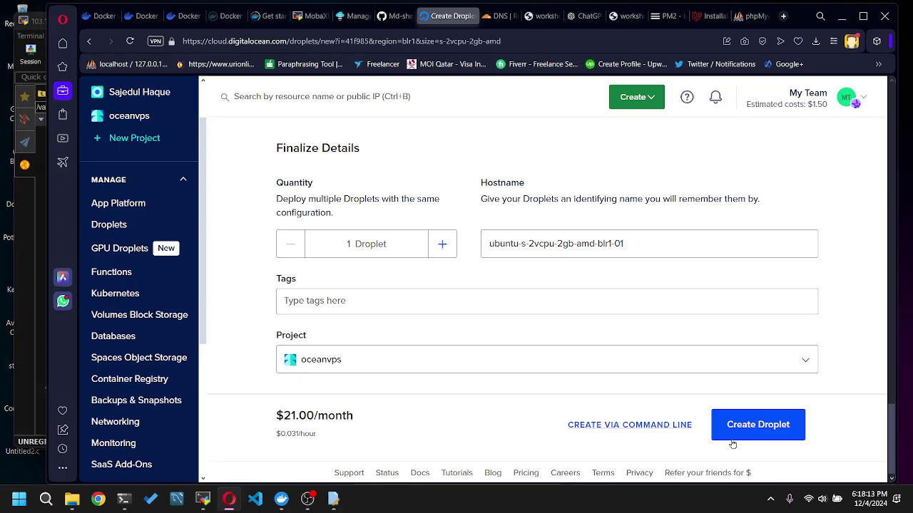
key(ctrl+Tab)
key(ctrl+Tab)
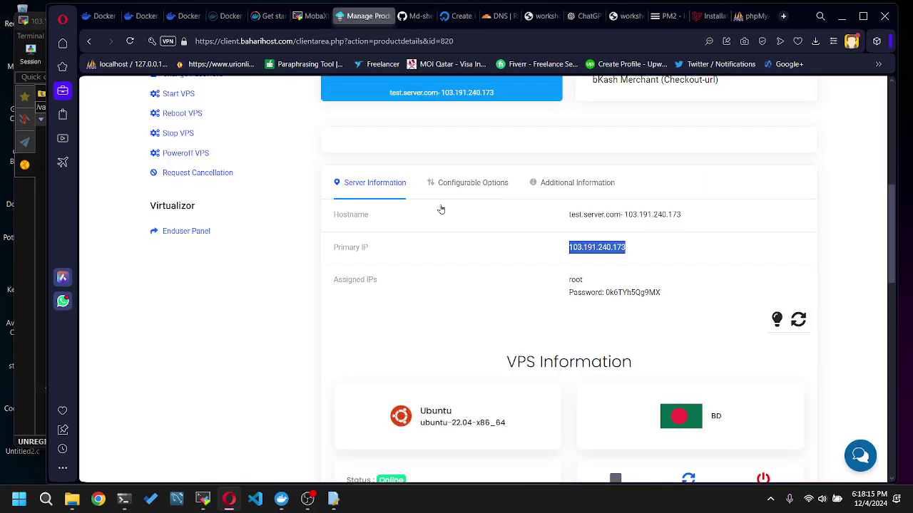
- Select the server's primary IP 103.191.240.173 in Bahari Host, then the droplet's default hostname
click(612, 271)
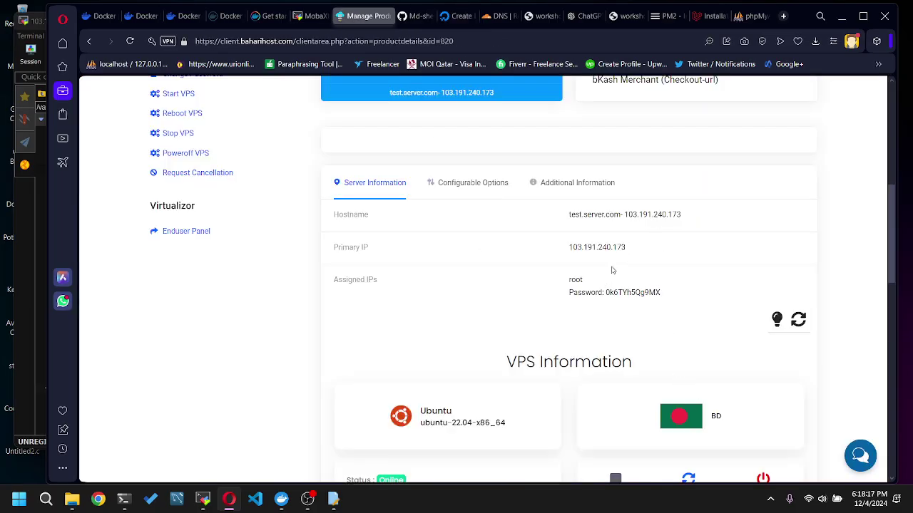
double_click(594, 248)
drag(670, 297, 568, 279)
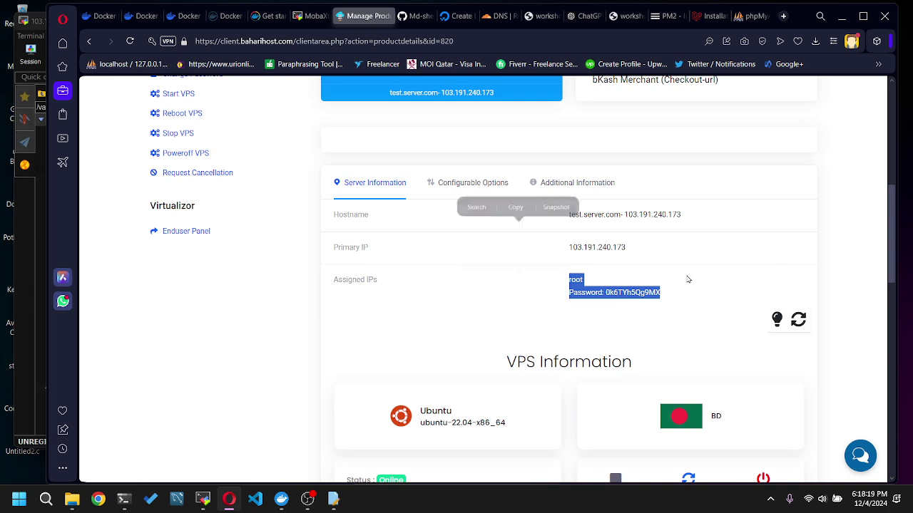
click(698, 278)
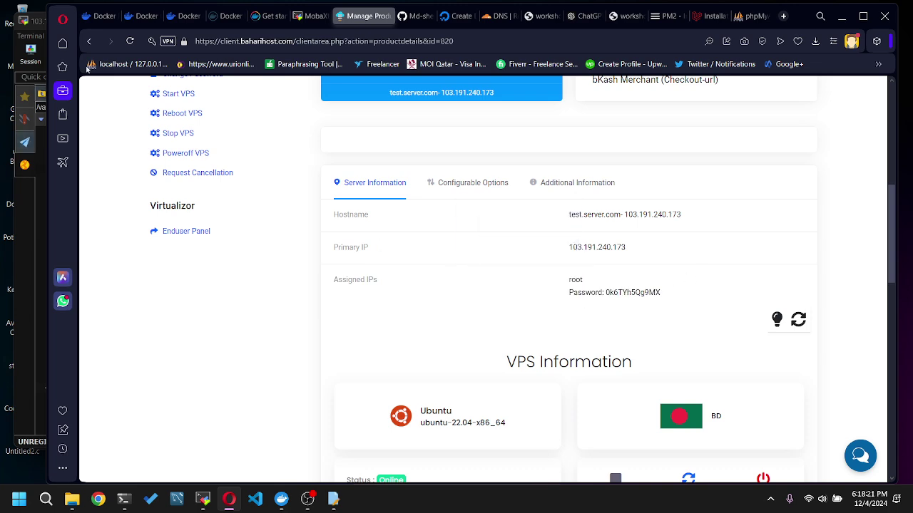
click(450, 15)
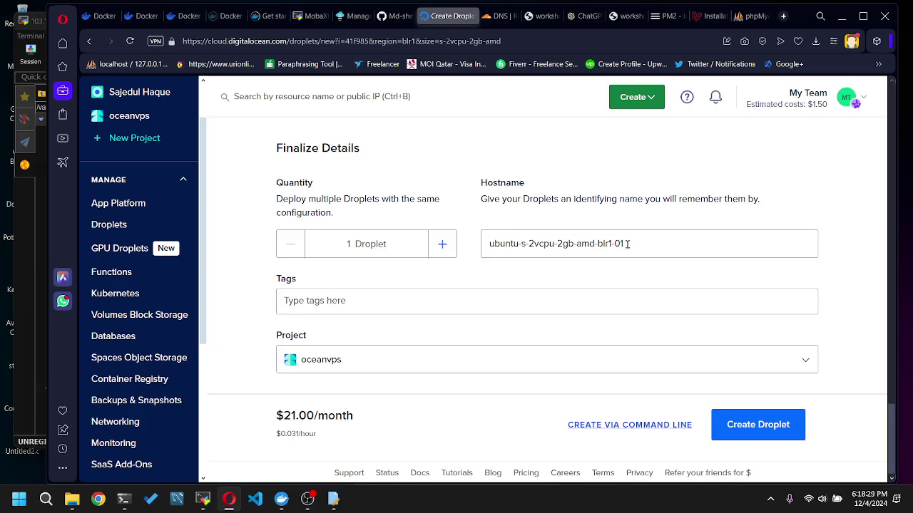
drag(646, 243, 464, 245)
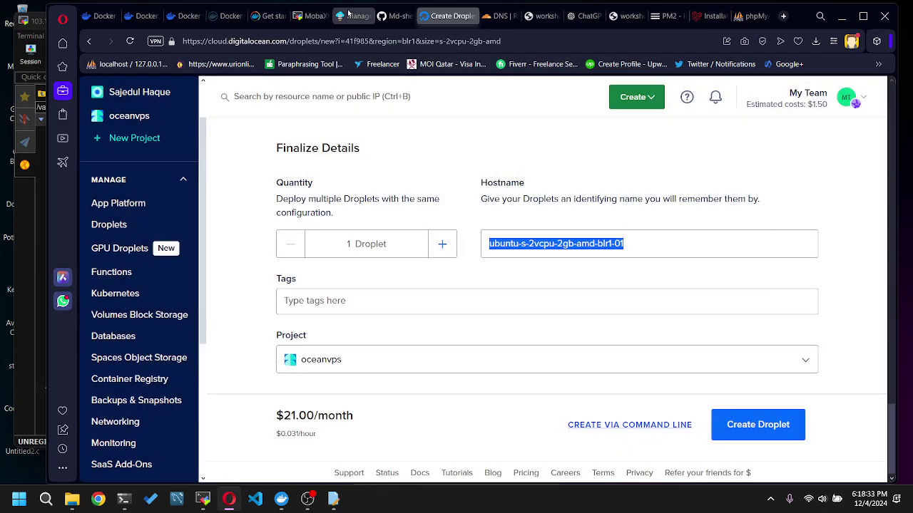
- Re-select the IP in Bahari Host's hostname value, then focus the droplet's Hostname field
click(354, 15)
drag(681, 215, 625, 226)
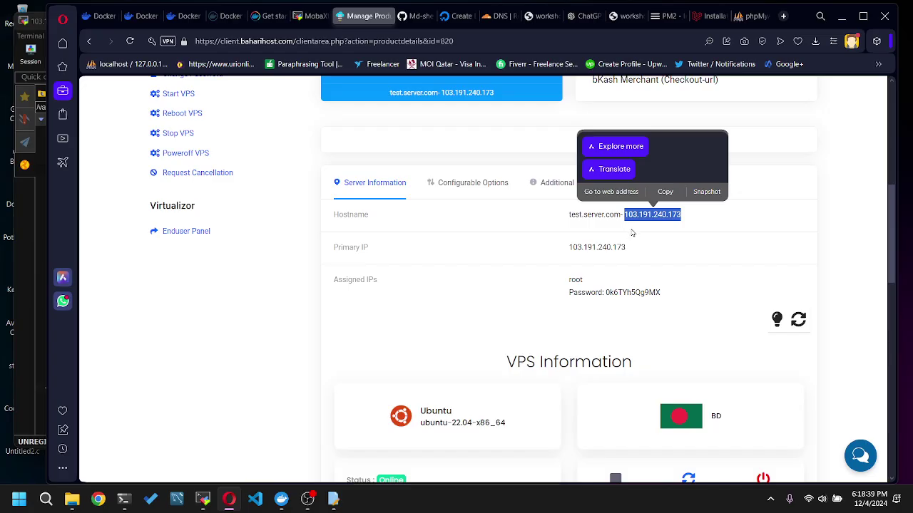
click(705, 233)
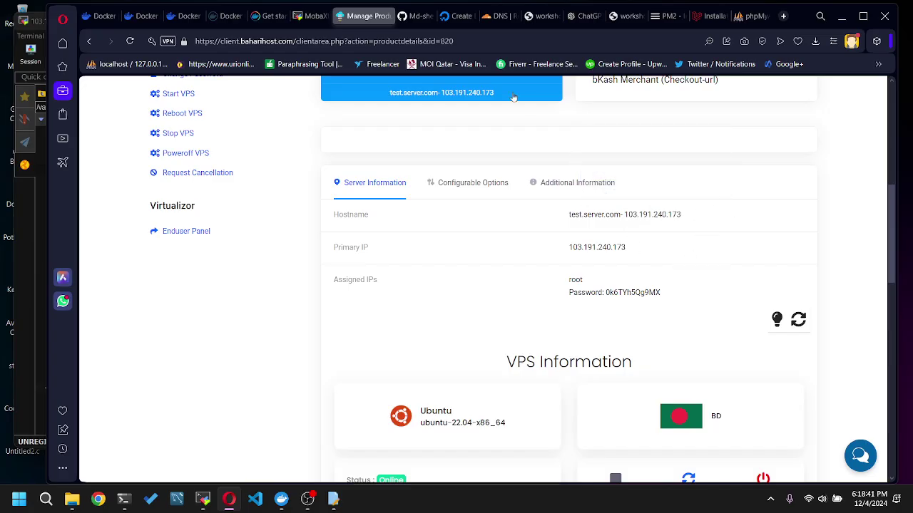
click(451, 17)
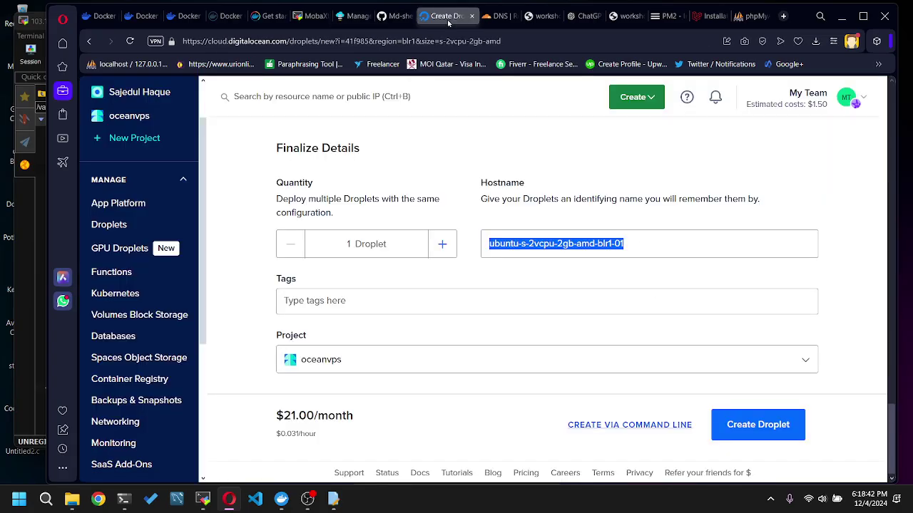
click(505, 251)
- Select the default hostname and review the Premium AMD $21/mo plan with 2 GB and 2 CPUs
drag(644, 235, 480, 259)
scroll(518, 265, up, 15)
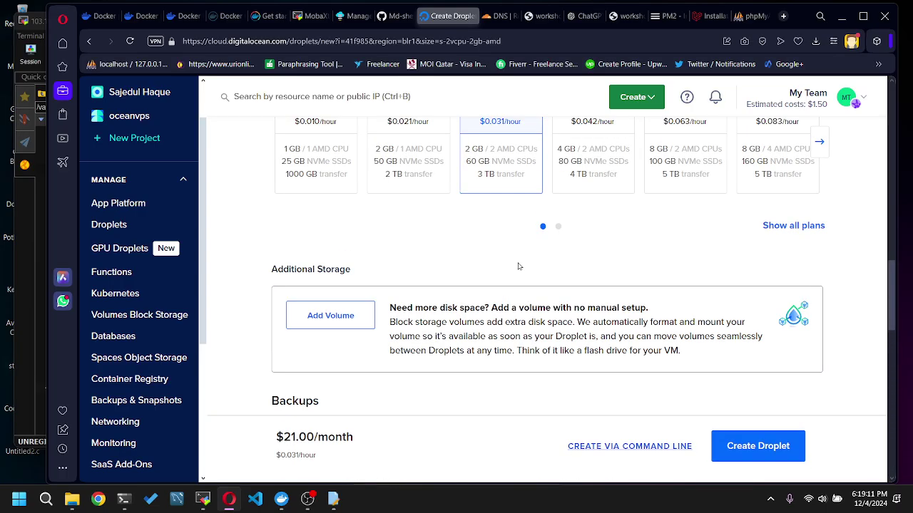
scroll(520, 266, up, 4)
scroll(519, 266, down, 2)
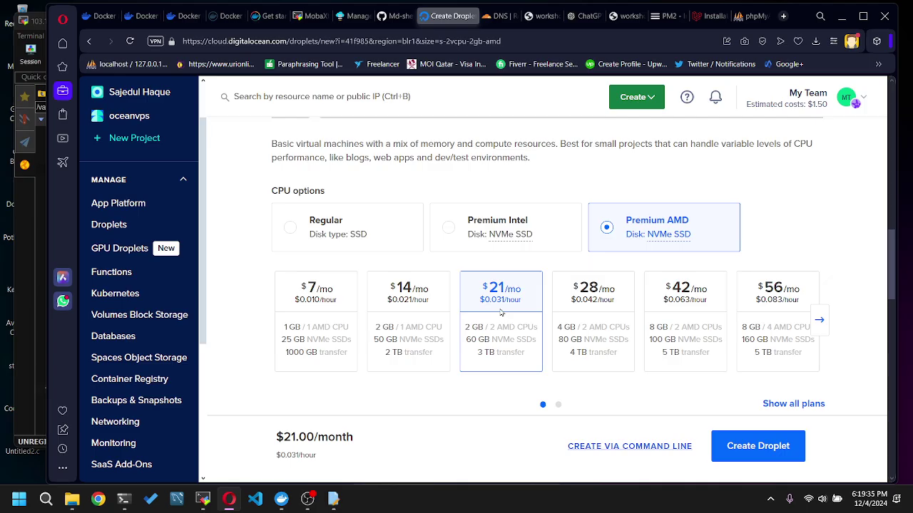
scroll(766, 448, down, 2)
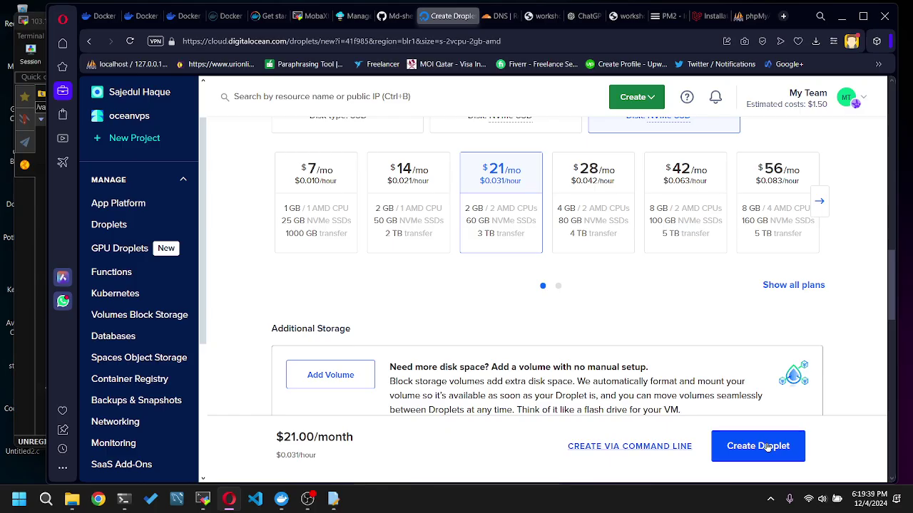
scroll(678, 371, up, 2)
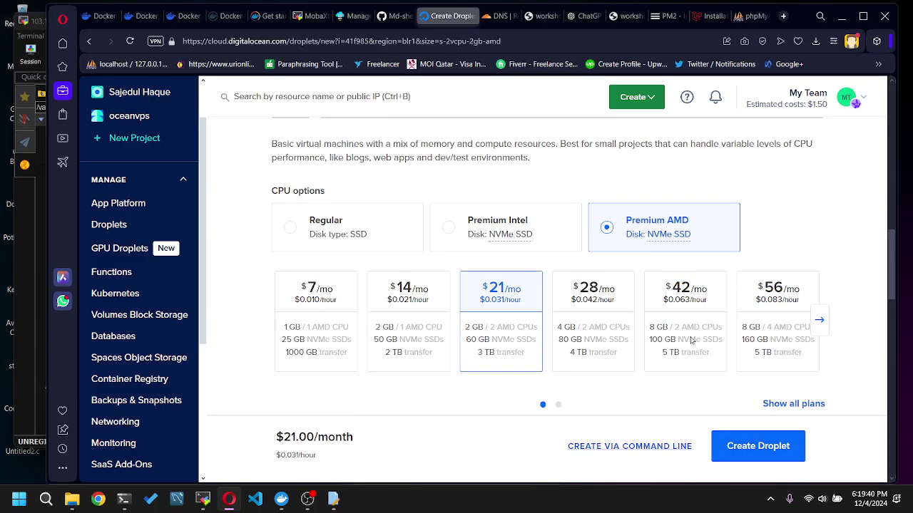
- Choose the $7/mo plan (1 GB, 1 AMD CPU) and look back over the form to Choose Region
click(336, 326)
scroll(546, 337, down, 3)
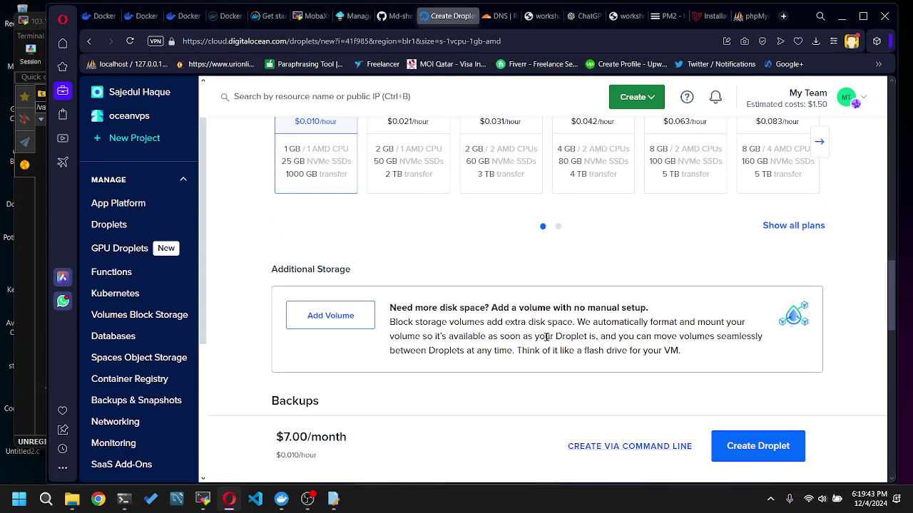
scroll(547, 338, down, 5)
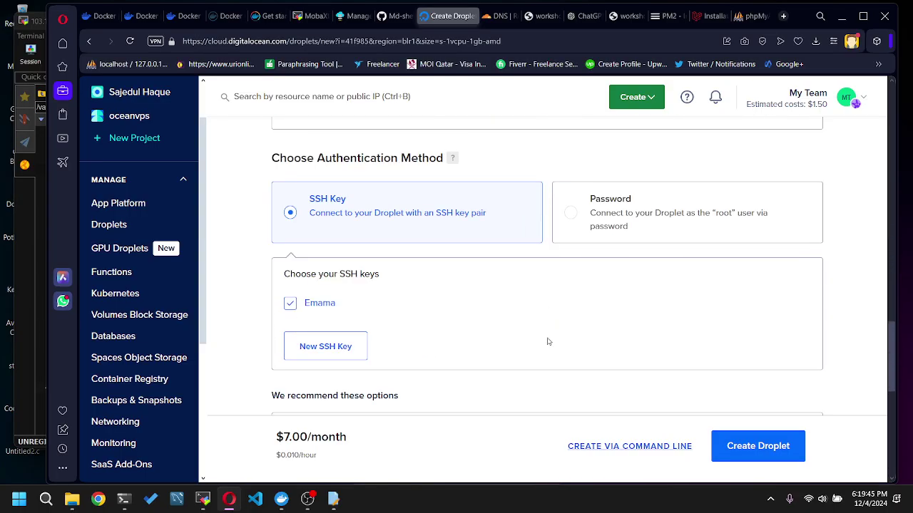
scroll(548, 342, down, 8)
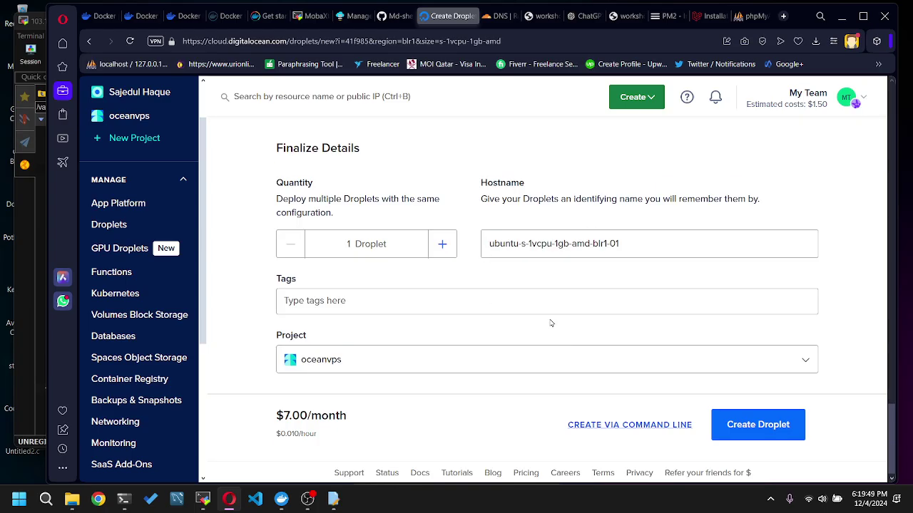
scroll(573, 316, up, 12)
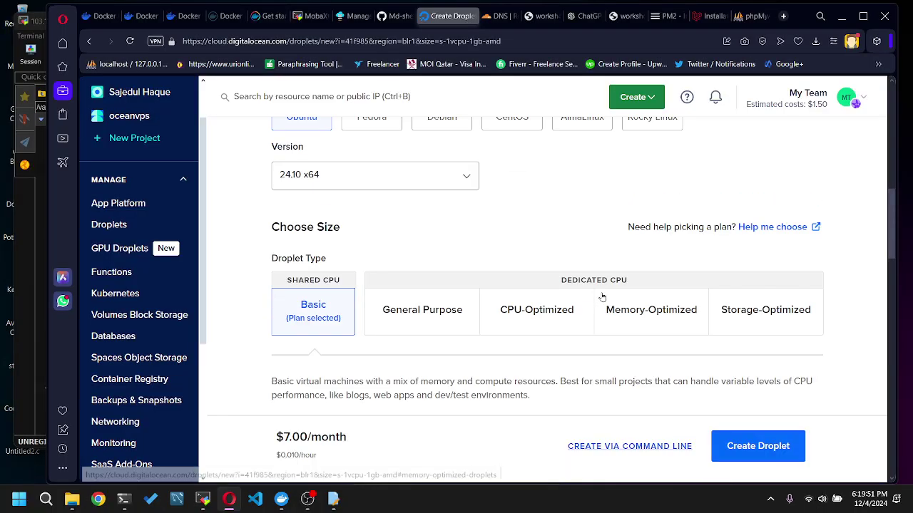
scroll(603, 298, up, 10)
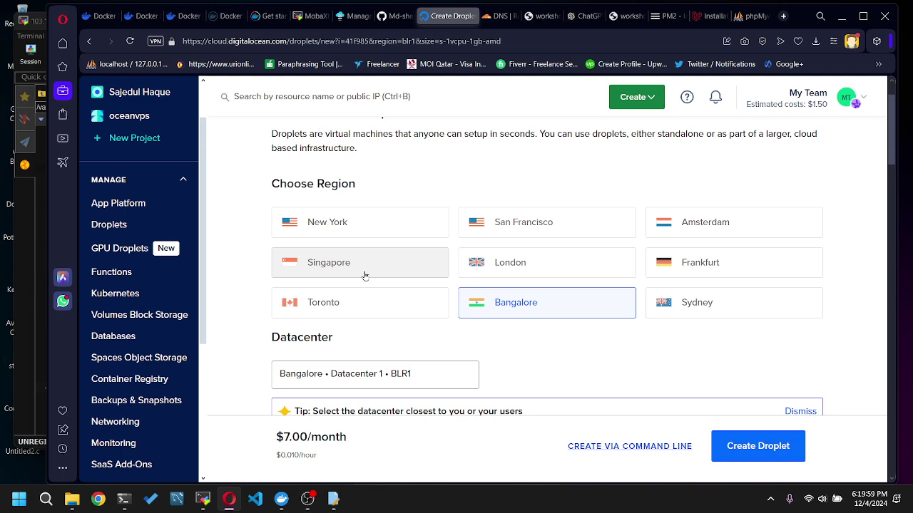
mouse_move(324, 15)
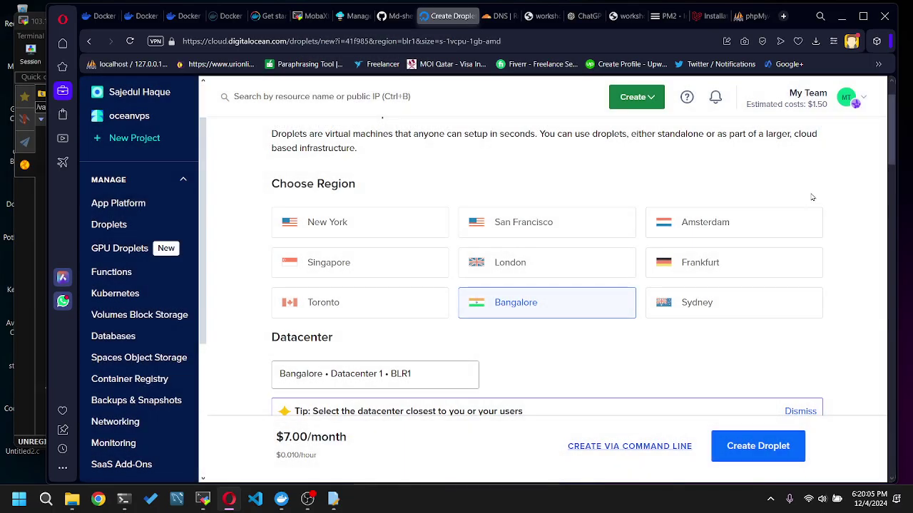
scroll(845, 269, down, 2)
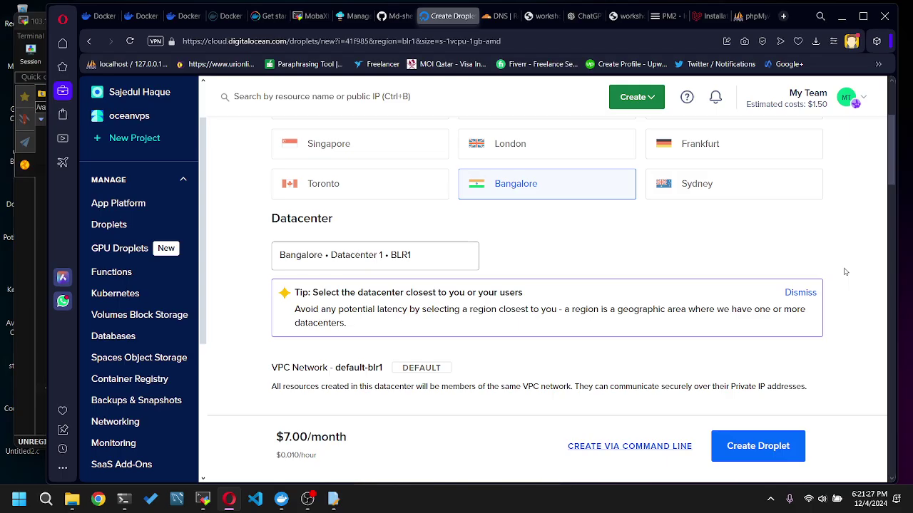
scroll(784, 257, down, 9)
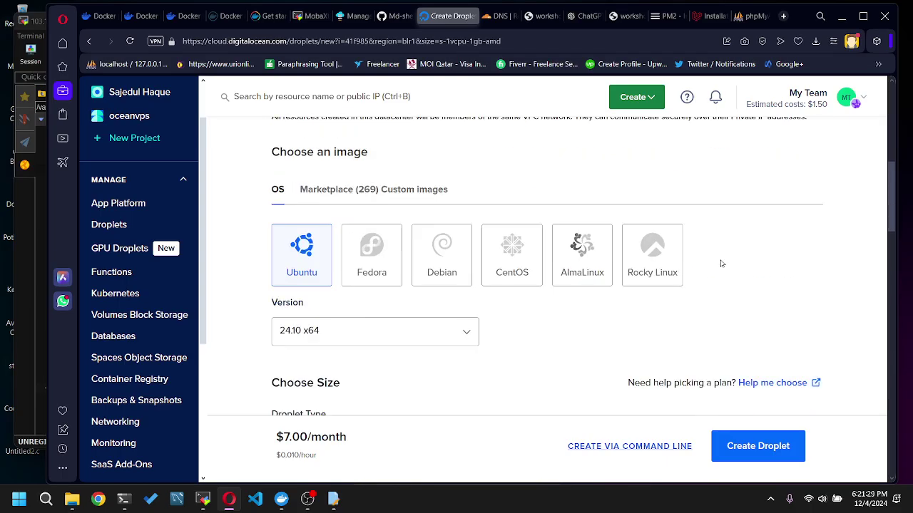
scroll(464, 382, down, 3)
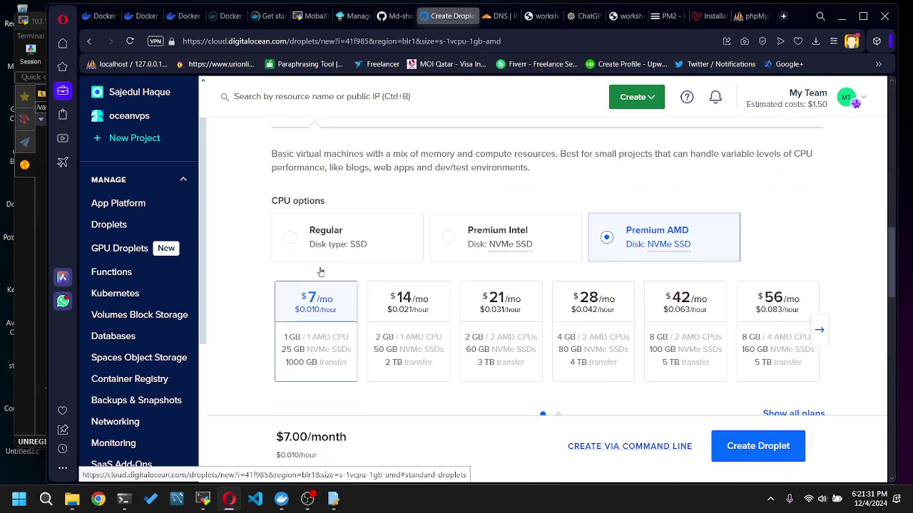
click(438, 331)
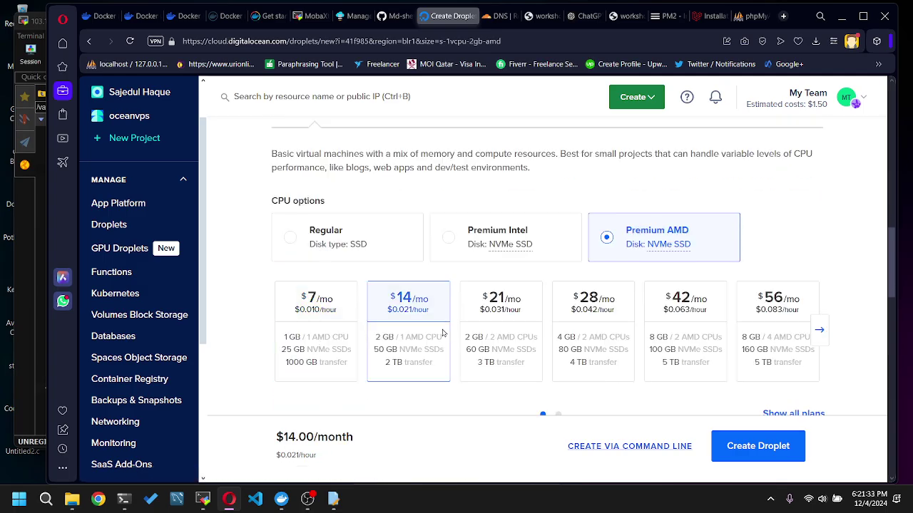
click(339, 360)
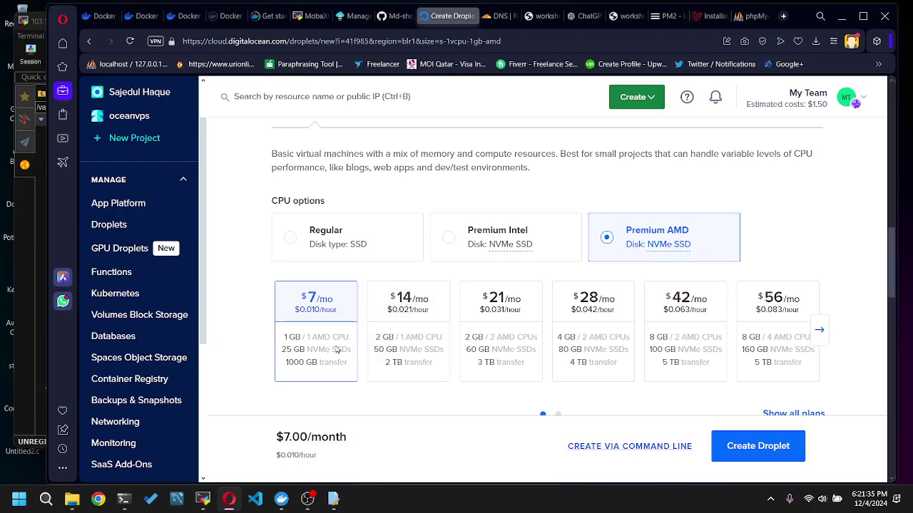
scroll(338, 349, down, 4)
scroll(402, 320, up, 3)
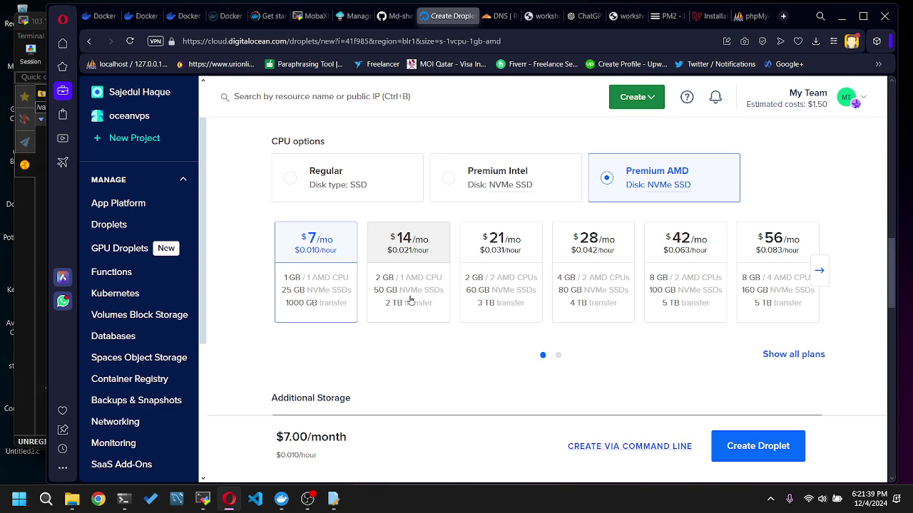
scroll(316, 340, down, 5)
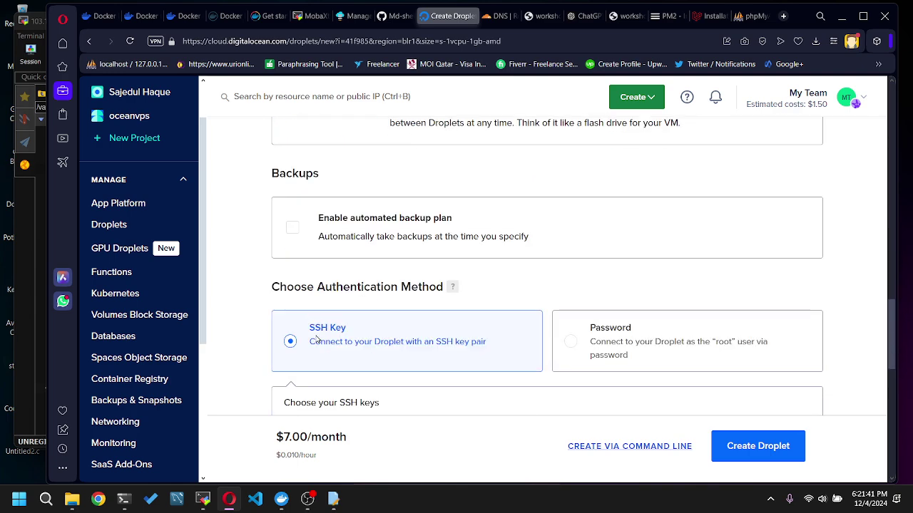
scroll(349, 202, up, 4)
scroll(176, 189, up, 1)
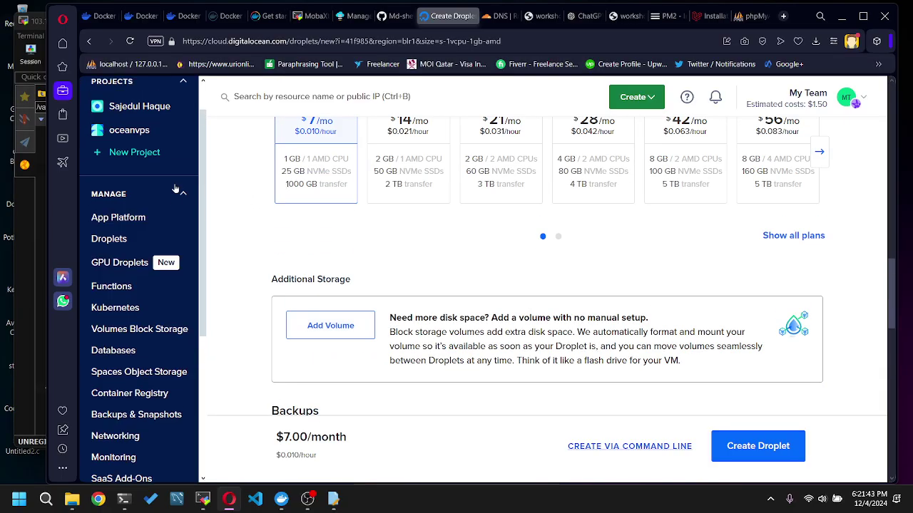
scroll(176, 188, up, 1)
- Open the default project and the existing droplet ubuntu-s-1vcpu-2gb-amd-sgp1-01
click(154, 157)
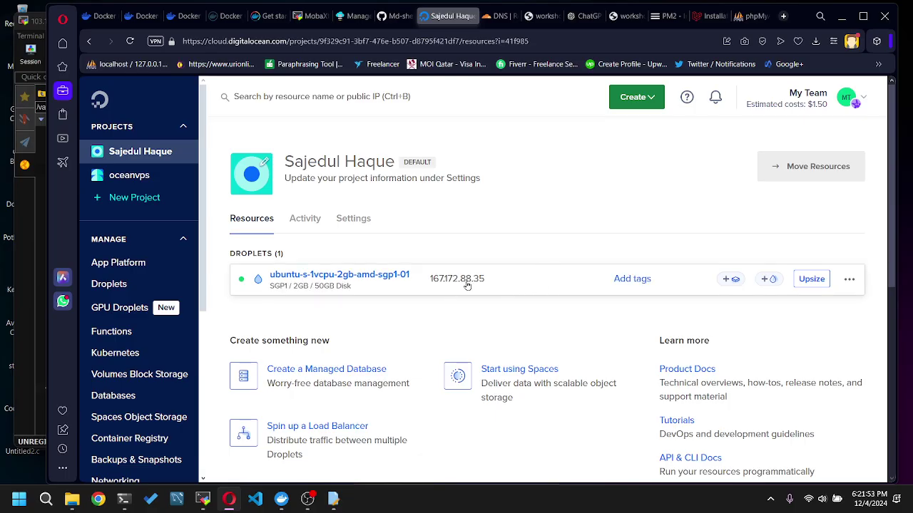
mouse_move(472, 288)
click(387, 277)
scroll(430, 293, down, 1)
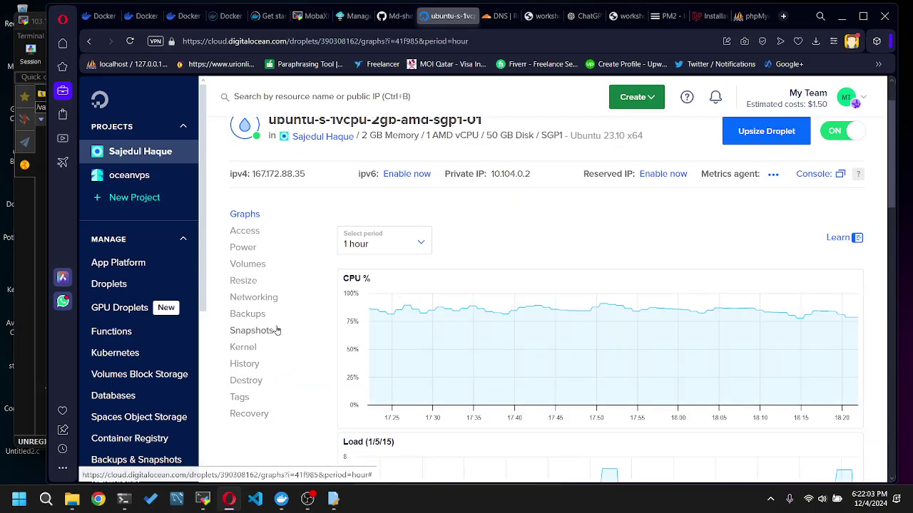
- Browse the droplet's Access, Power, Resize, Networking, Backups, Kernel and History sections, ending on Destroy
click(248, 235)
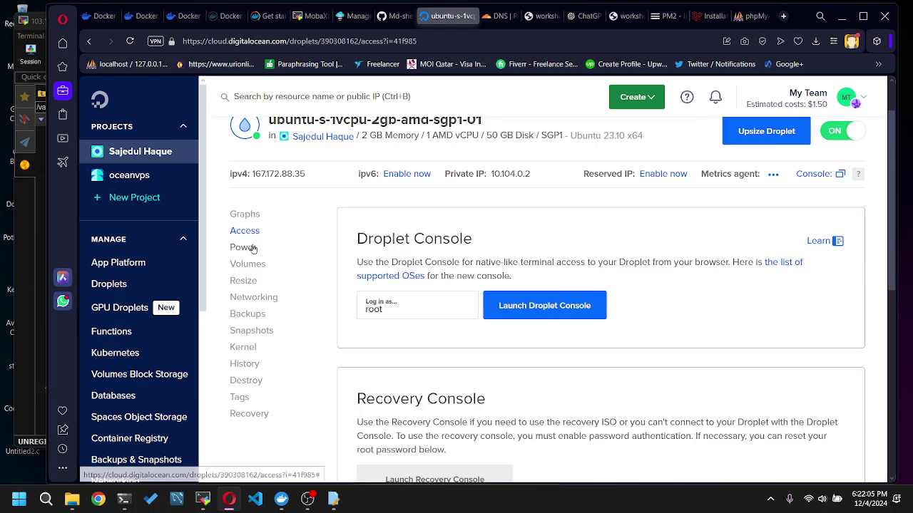
click(244, 247)
click(259, 265)
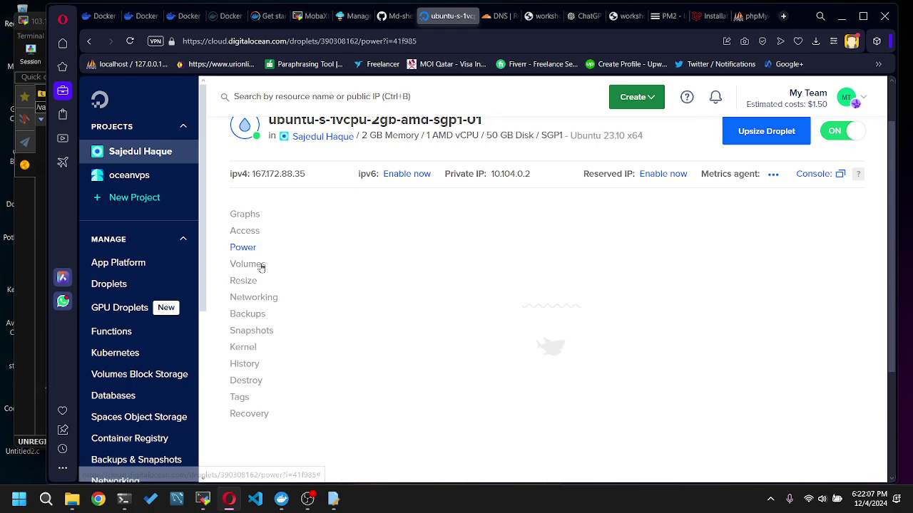
click(241, 283)
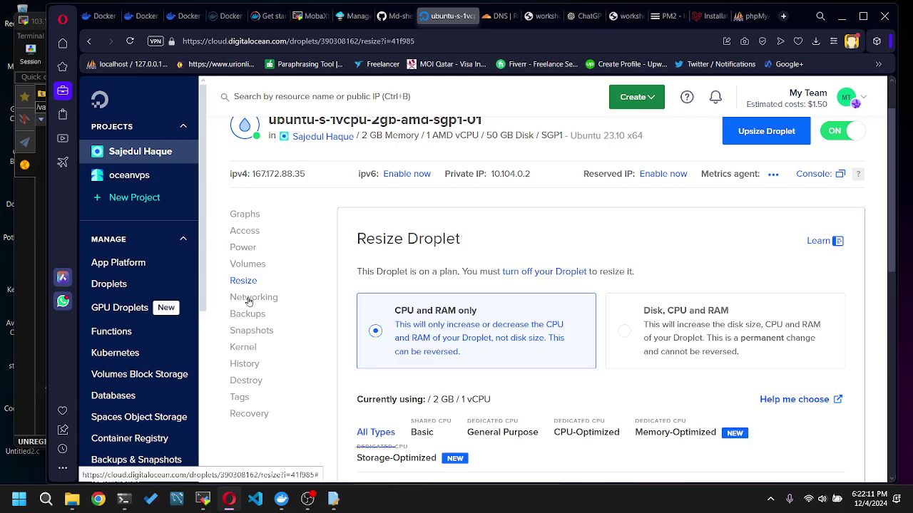
click(249, 298)
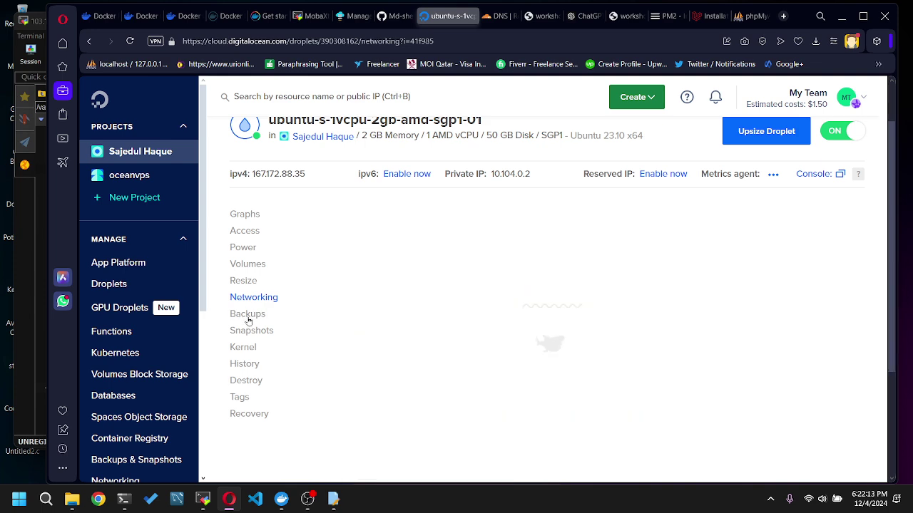
click(248, 320)
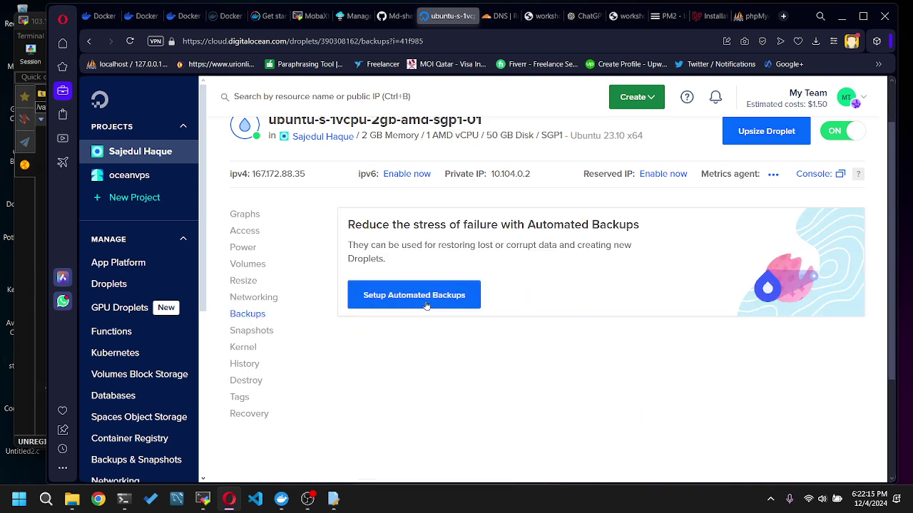
click(246, 349)
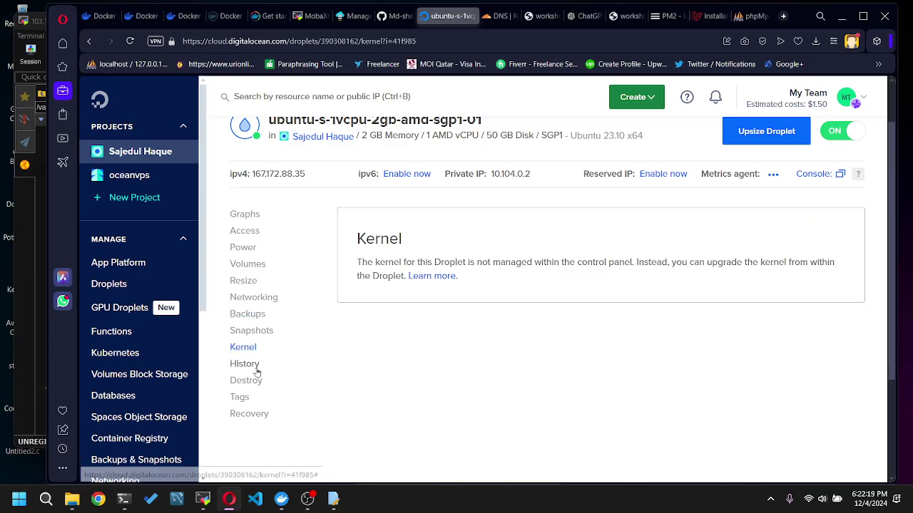
click(257, 365)
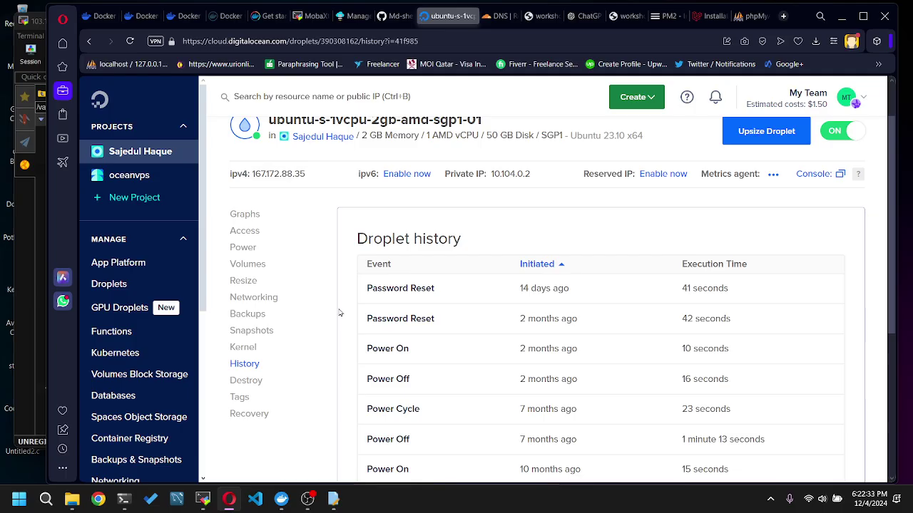
scroll(307, 321, down, 1)
click(261, 323)
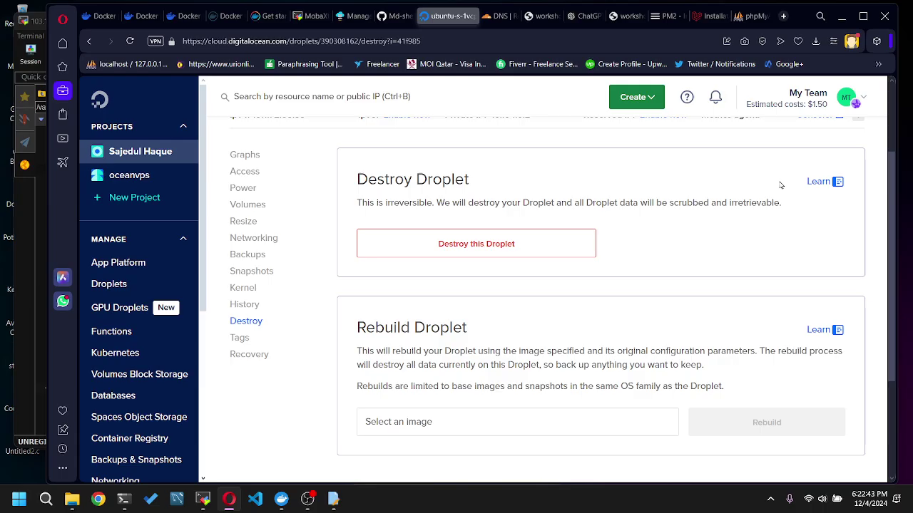
- Look over the Destroy page, then show the Access page with Droplet Console and Recovery Console
scroll(780, 184, up, 2)
scroll(690, 253, down, 1)
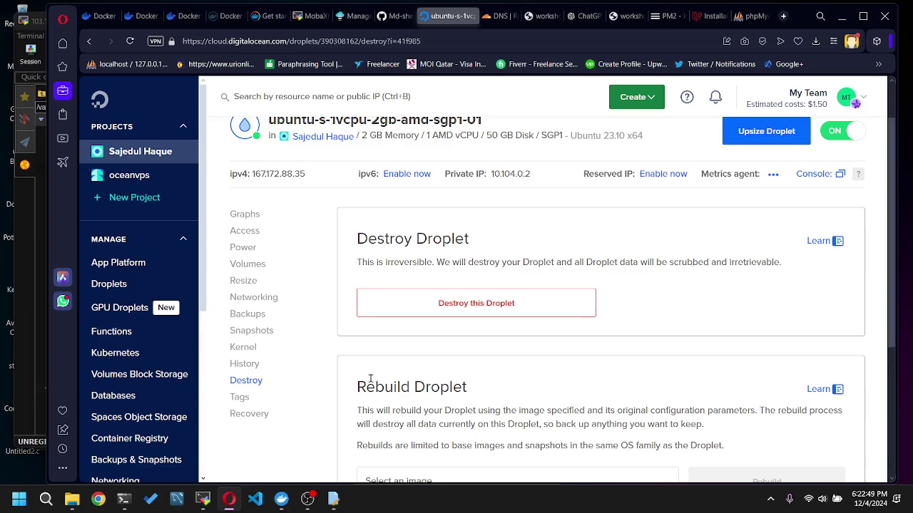
scroll(433, 367, up, 1)
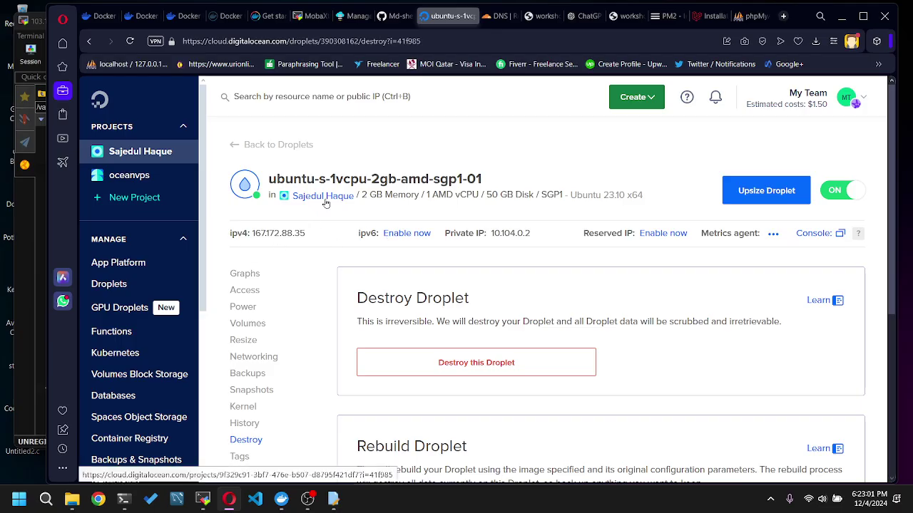
scroll(328, 205, down, 1)
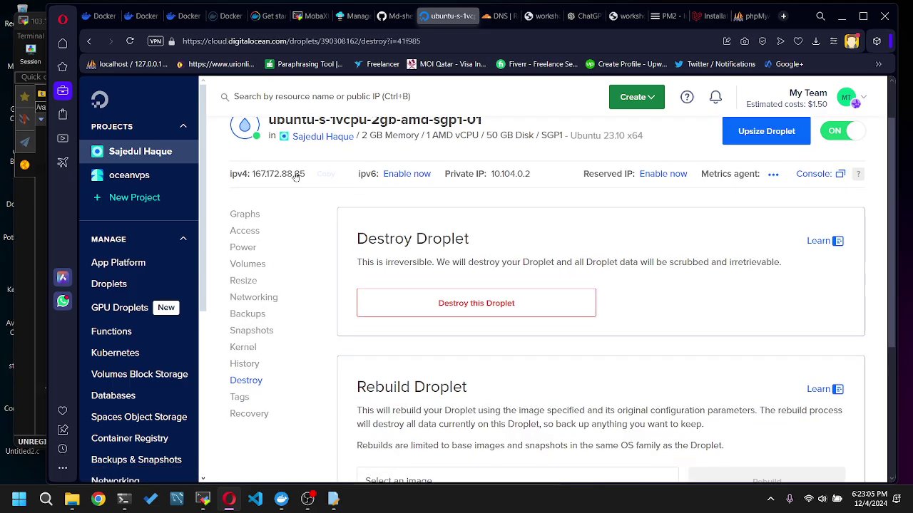
scroll(327, 264, up, 1)
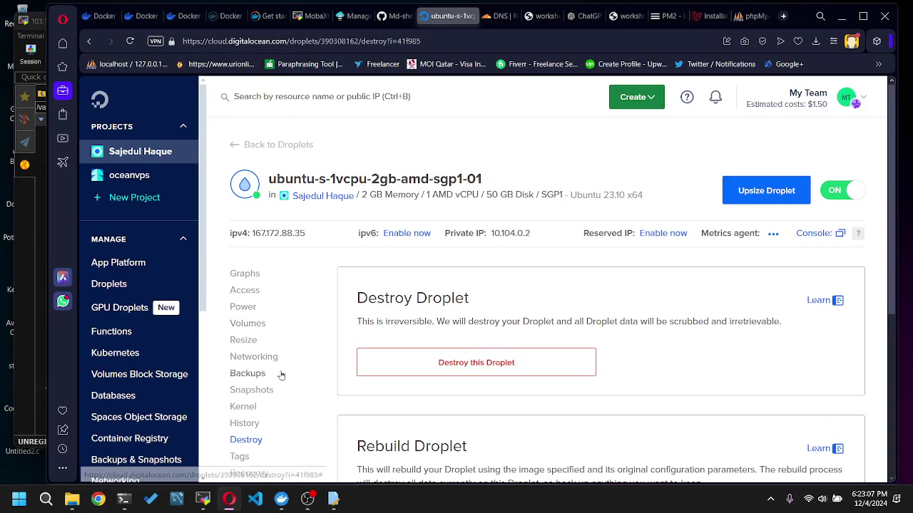
scroll(282, 371, down, 1)
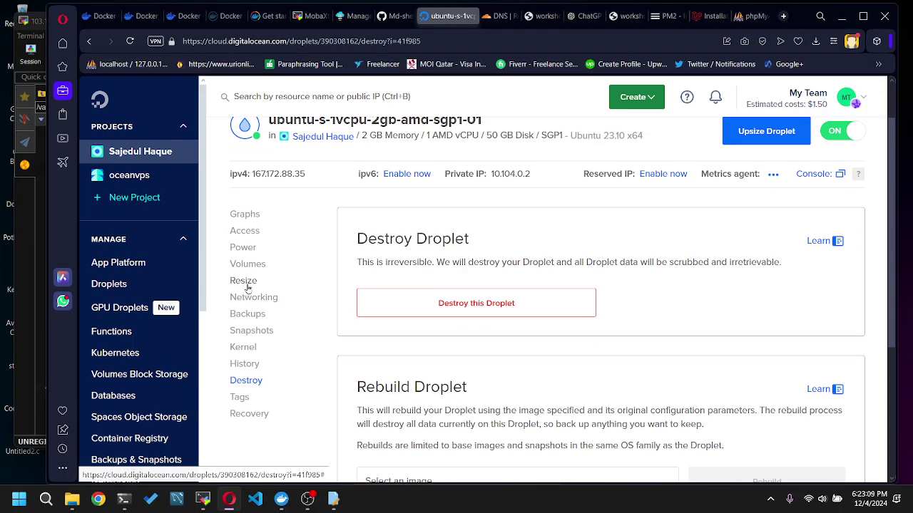
click(250, 232)
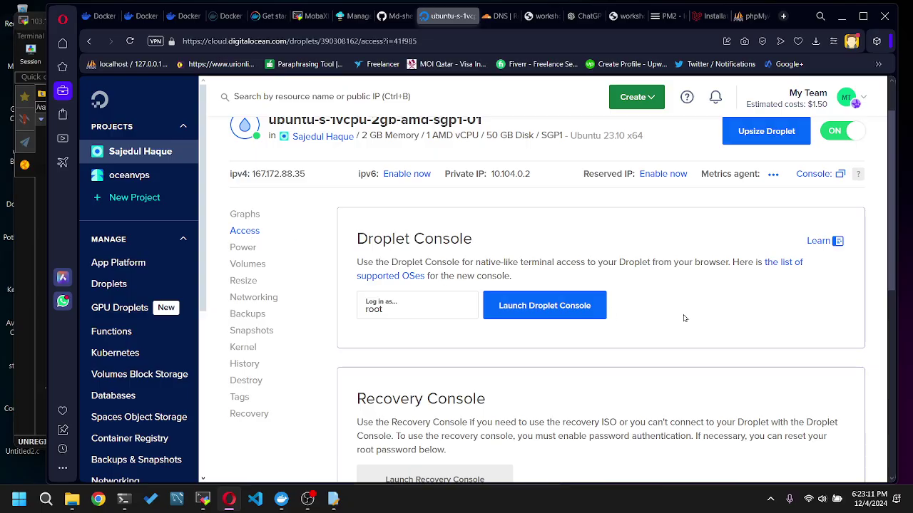
- Look over the Access page, then open Graphs showing CPU % over the last hour
scroll(575, 335, down, 2)
scroll(599, 347, down, 3)
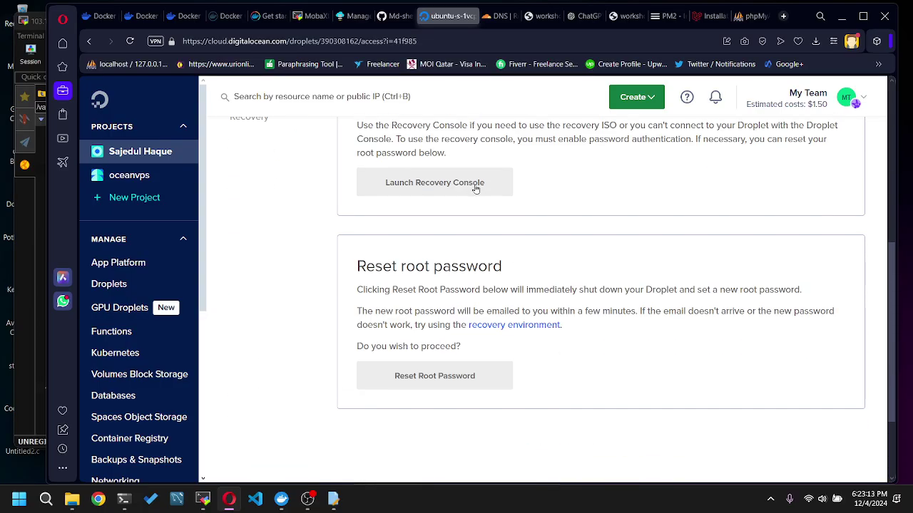
scroll(648, 306, up, 3)
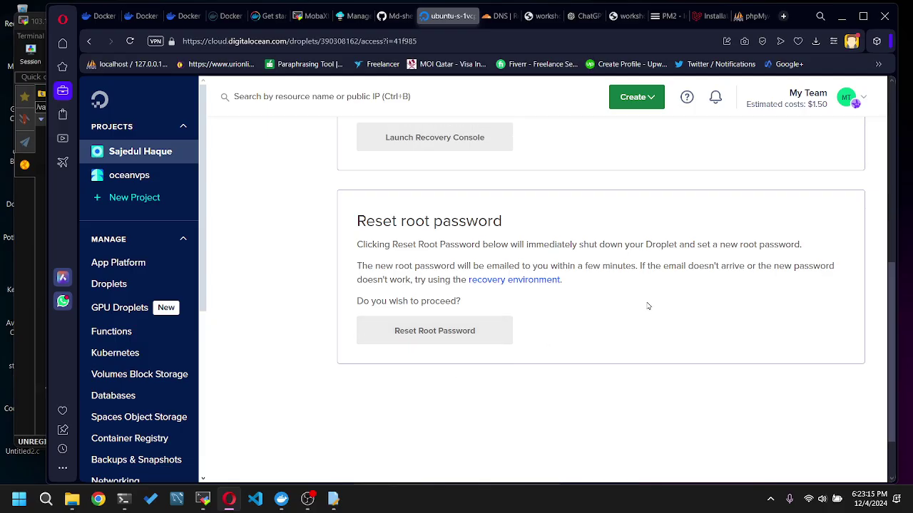
scroll(765, 246, up, 3)
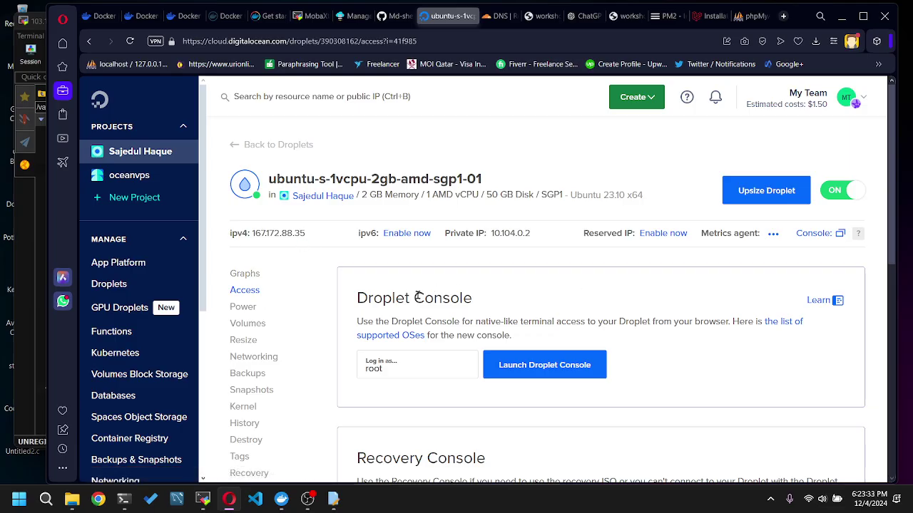
scroll(296, 358, down, 5)
scroll(342, 360, up, 5)
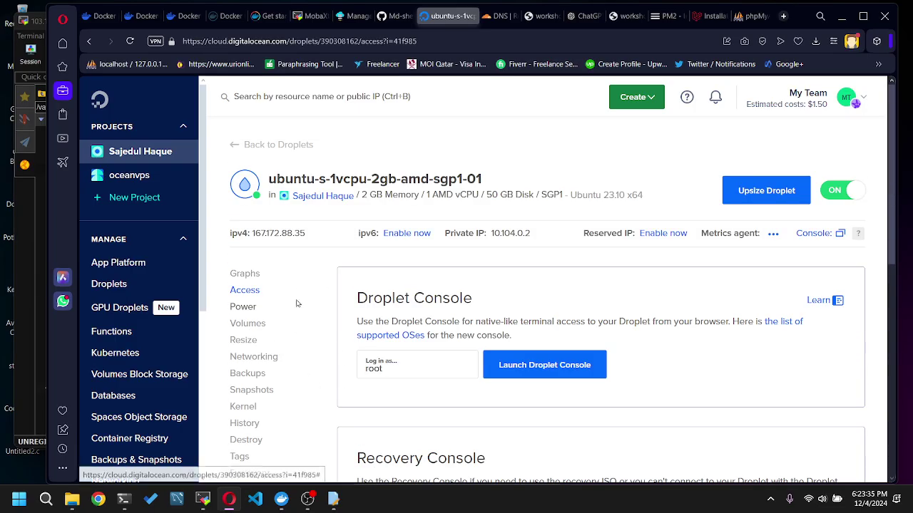
click(242, 273)
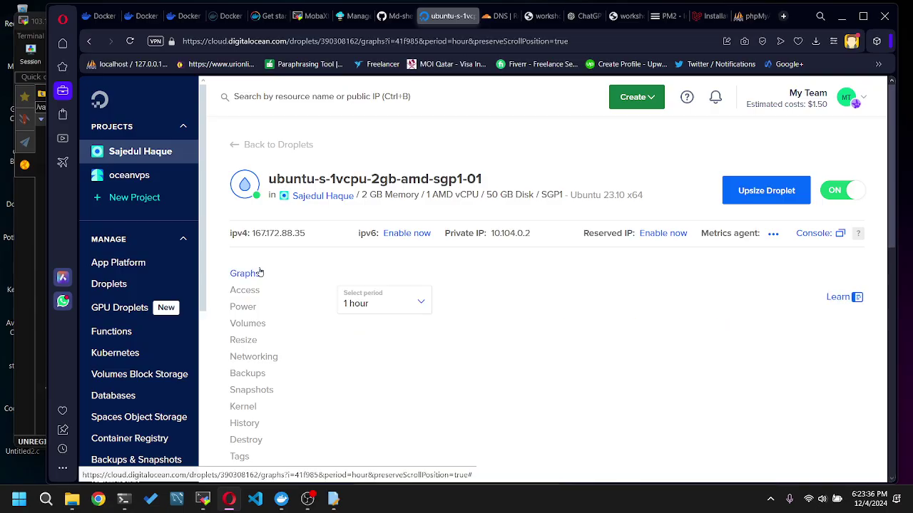
- Launch the droplet's web console as root, check MobaXterm, then return to the CPU and Load graphs
click(839, 234)
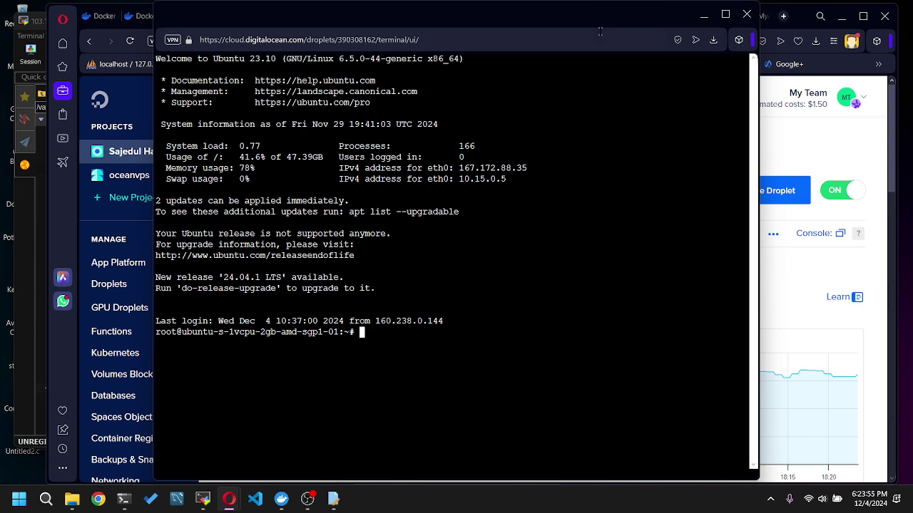
click(203, 499)
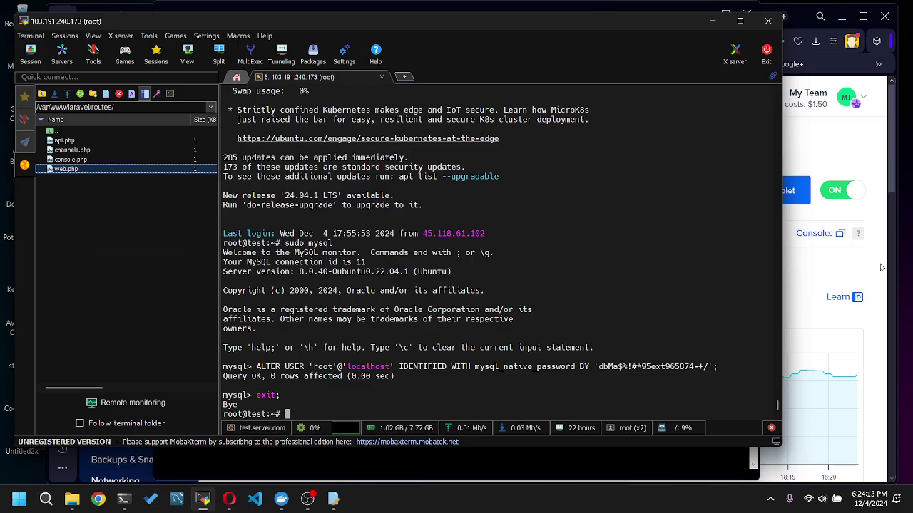
click(885, 329)
scroll(599, 342, down, 2)
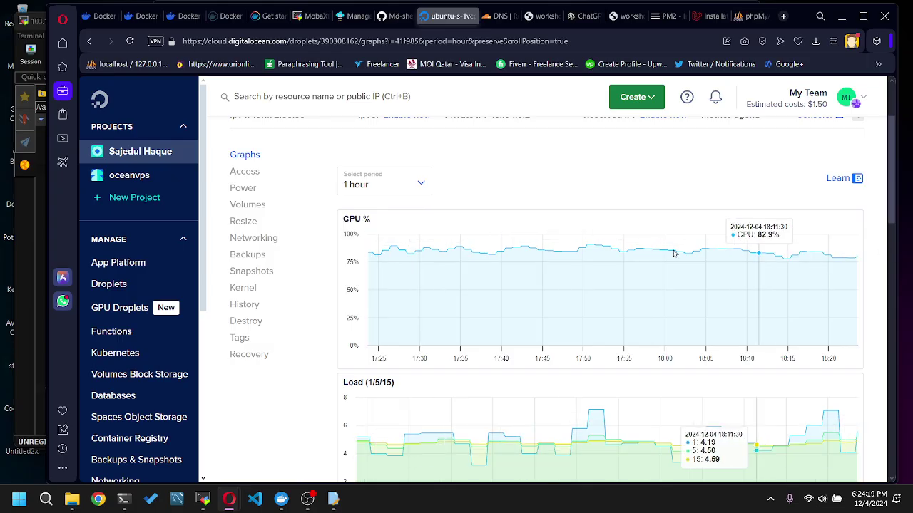
- Glance at the ChatGPT workspace, come back, and minimize the web console window
scroll(589, 253, down, 1)
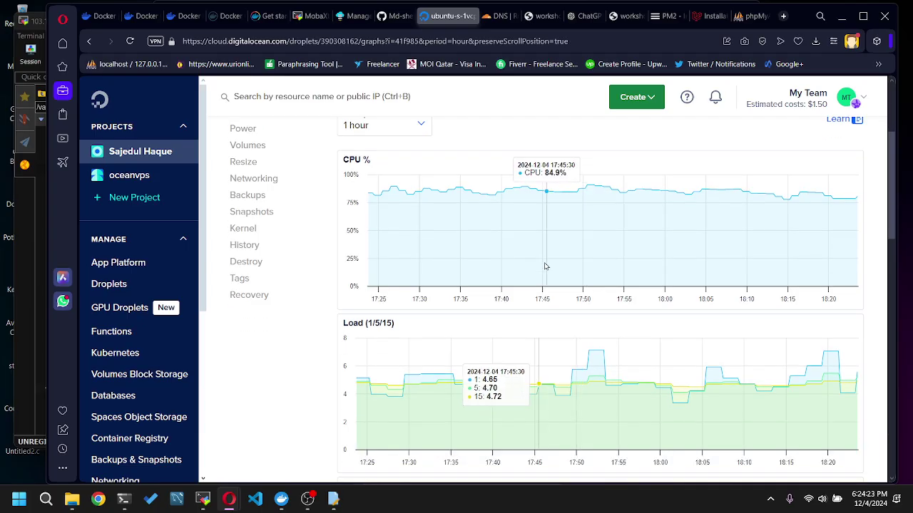
scroll(212, 270, up, 3)
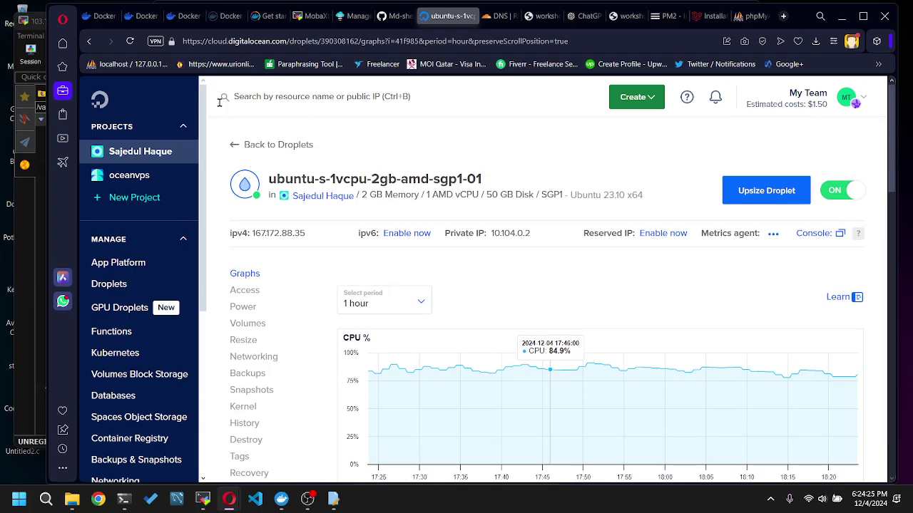
click(63, 67)
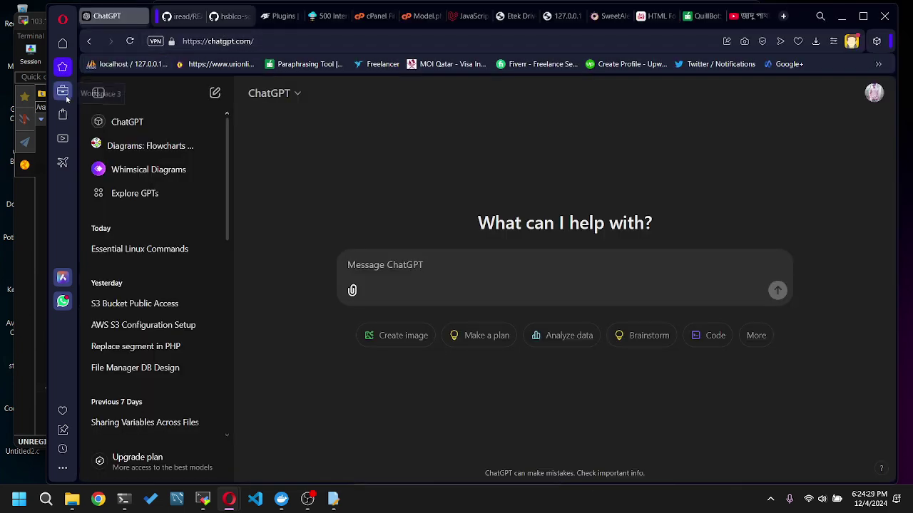
click(62, 90)
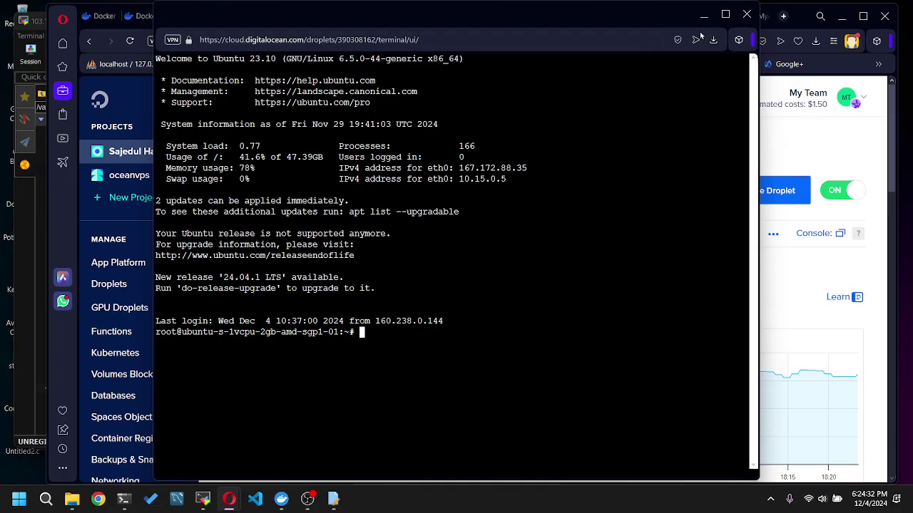
click(704, 14)
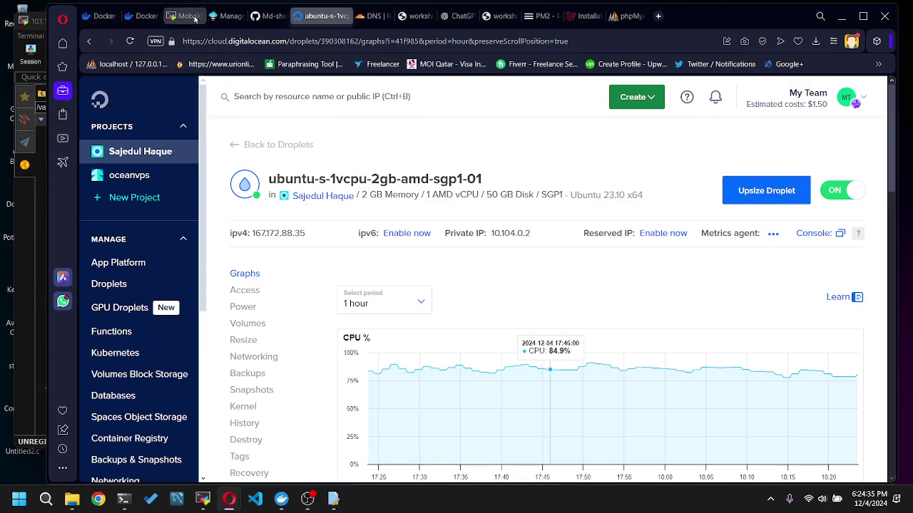
- Close the ChatGPT, PM2, phpMyAdmin and workshop tabs, then open a new Speed Dial tab
click(200, 15)
click(200, 16)
click(200, 15)
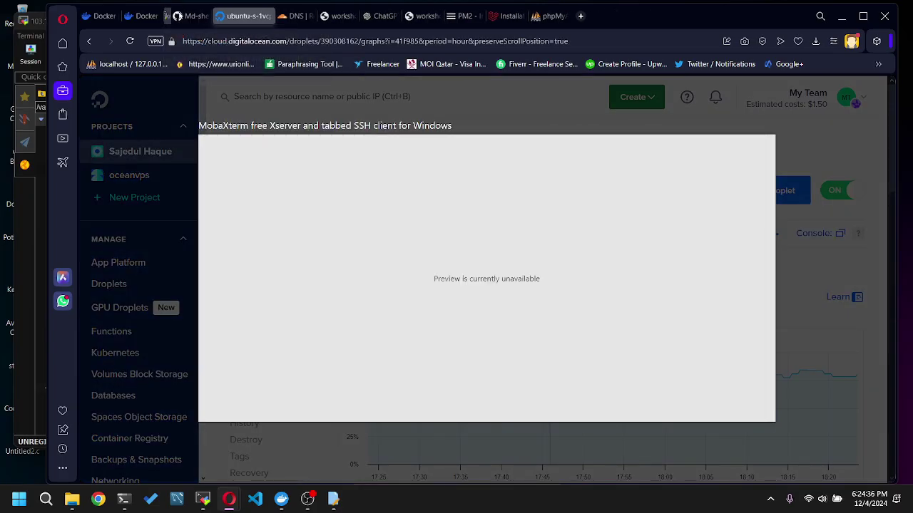
click(326, 16)
click(326, 16)
click(326, 16)
click(335, 17)
click(335, 17)
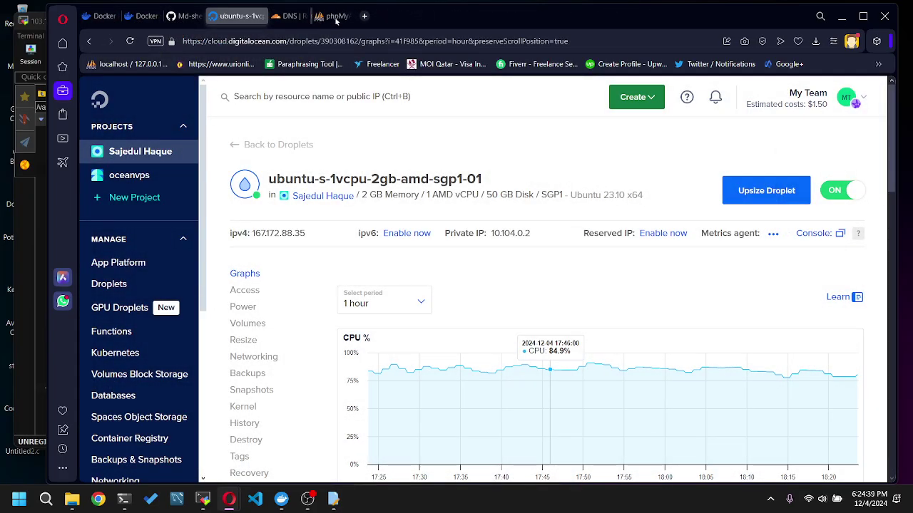
click(336, 17)
click(321, 15)
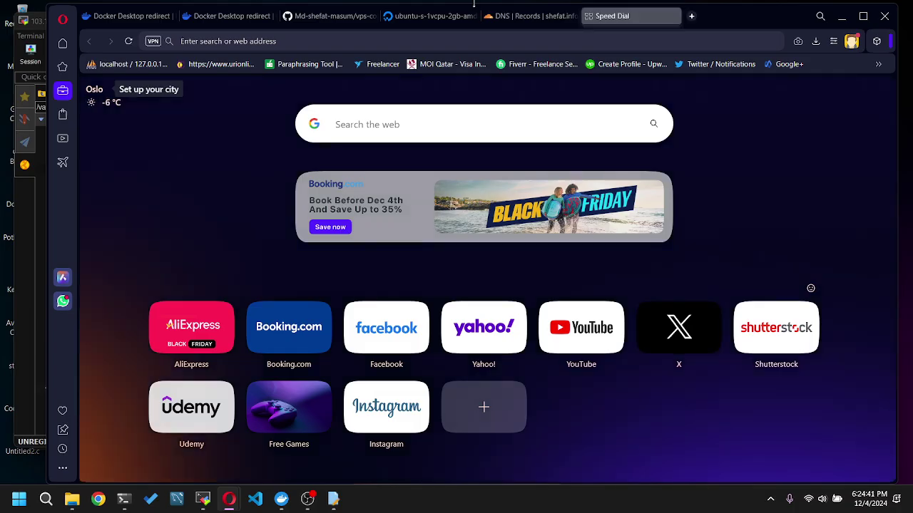
- Open the saved etek-drive S3 bucket address from the 'aw' suggestions
text(aw)
key(Down)
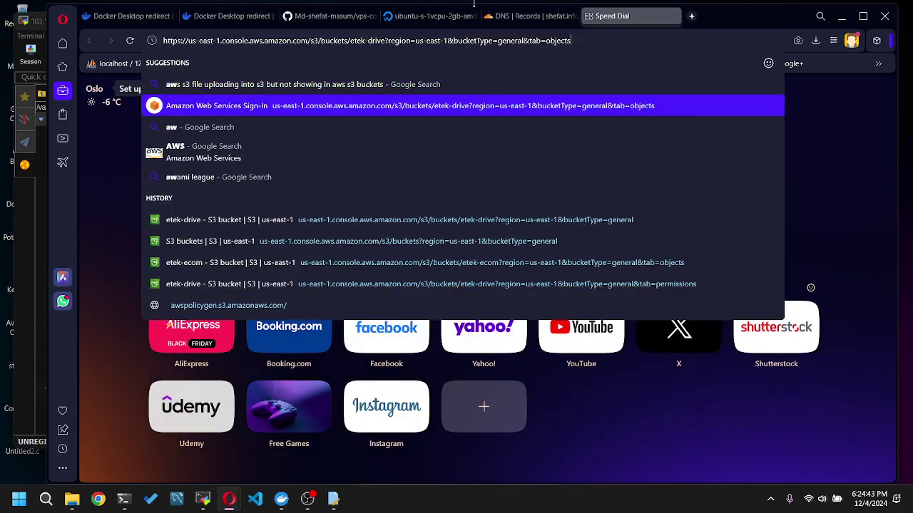
key(Return)
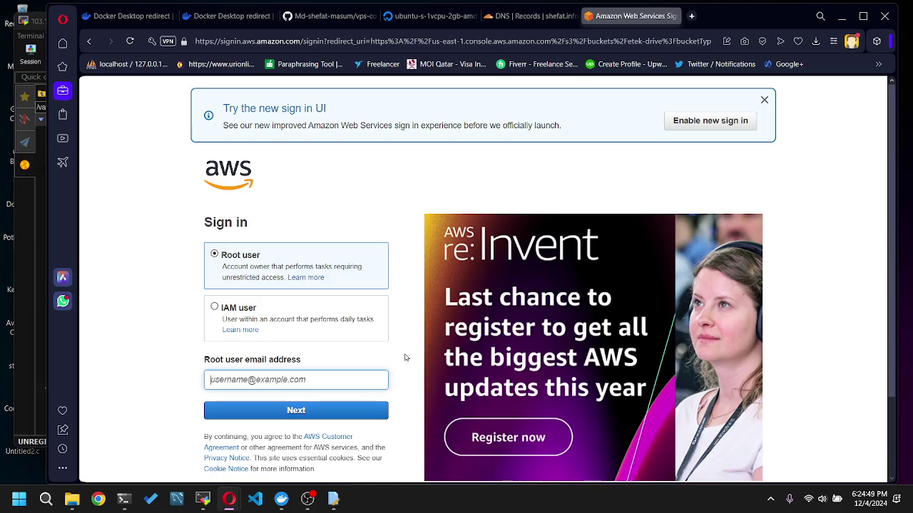
- Sign in as the root user with the saved account e-mail and password
click(316, 386)
click(295, 404)
click(296, 410)
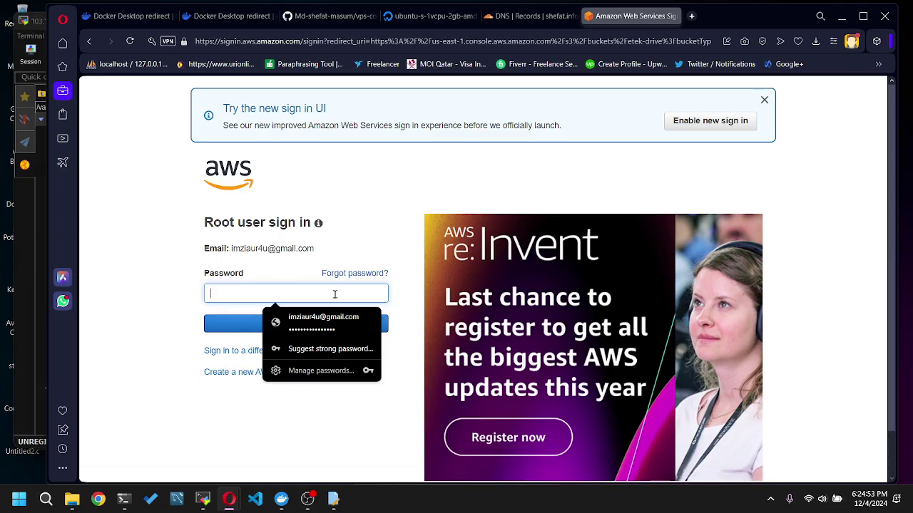
click(323, 322)
key(Return)
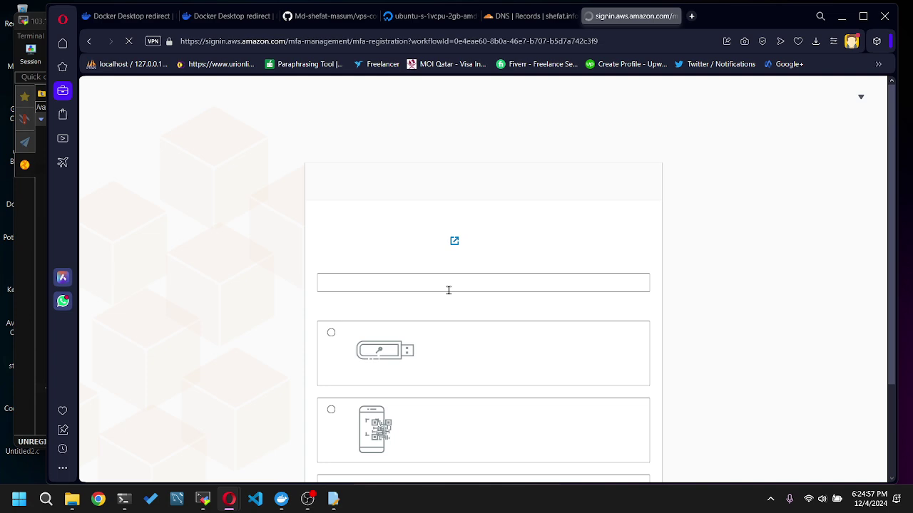
- Skip MFA setup, view the etek-drive bucket's objects, then go to Console Home
scroll(639, 324, down, 3)
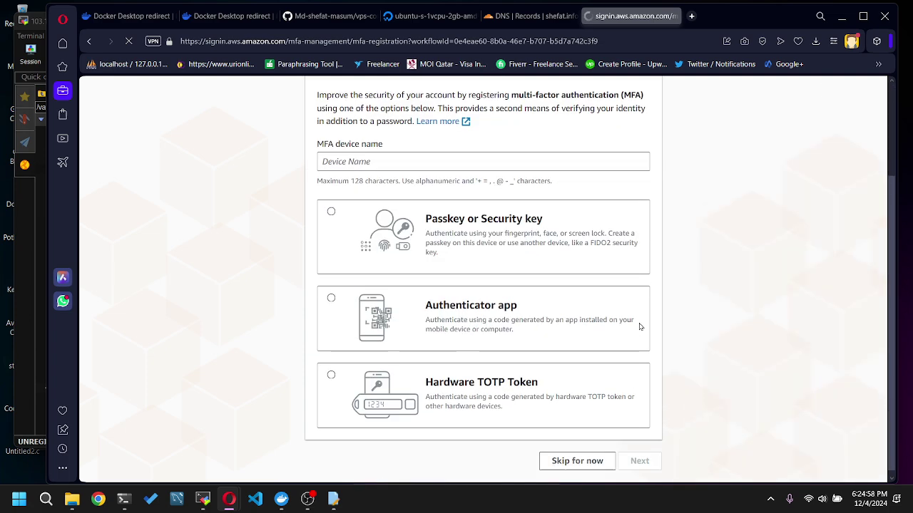
click(581, 451)
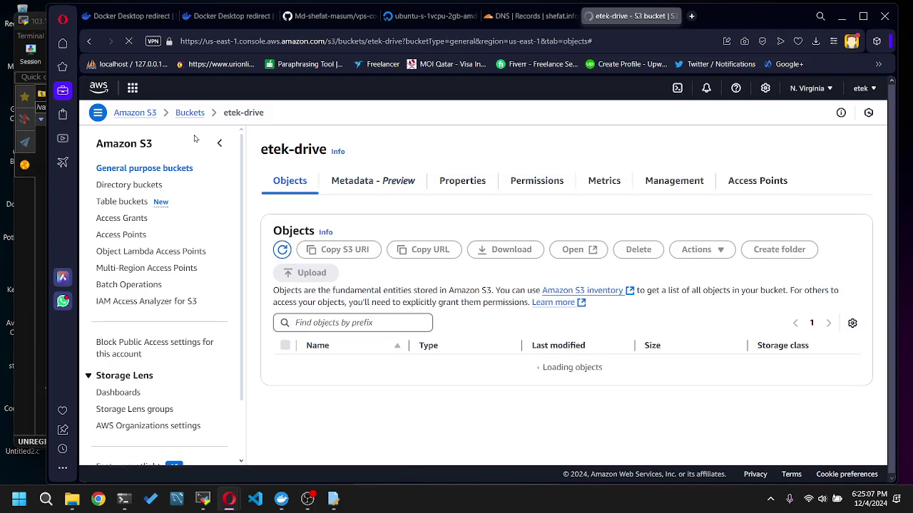
click(101, 87)
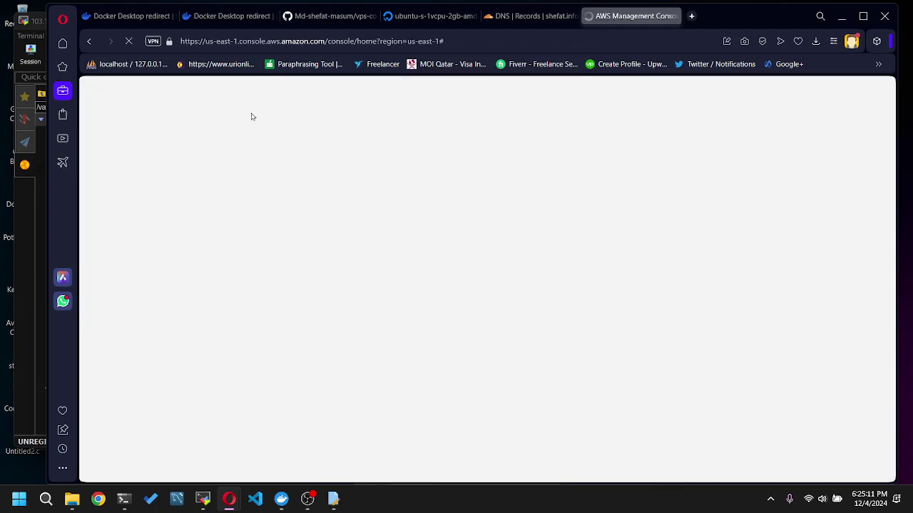
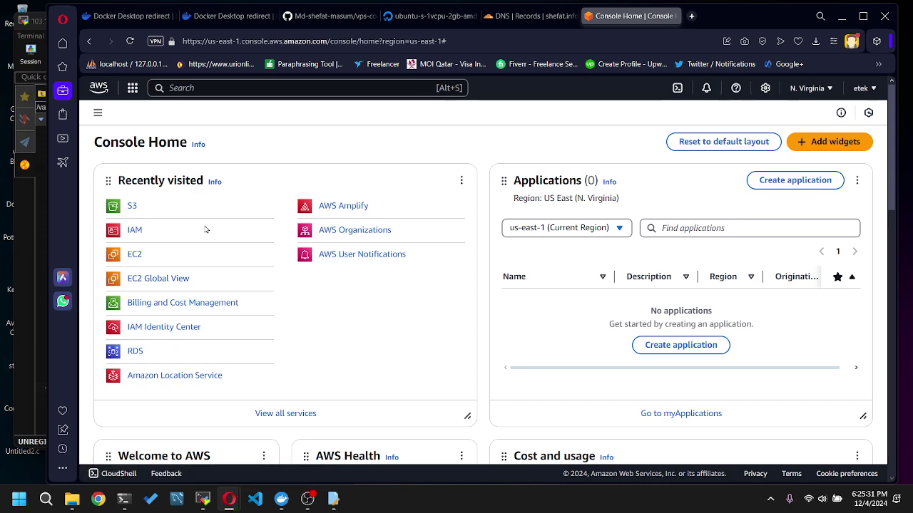
- From the services menu, open EC2 under Recently visited
click(133, 88)
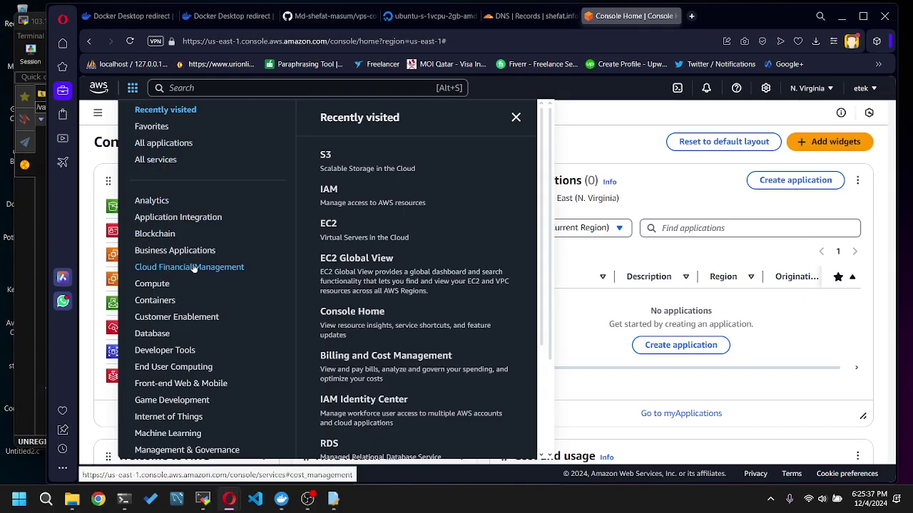
scroll(191, 269, down, 2)
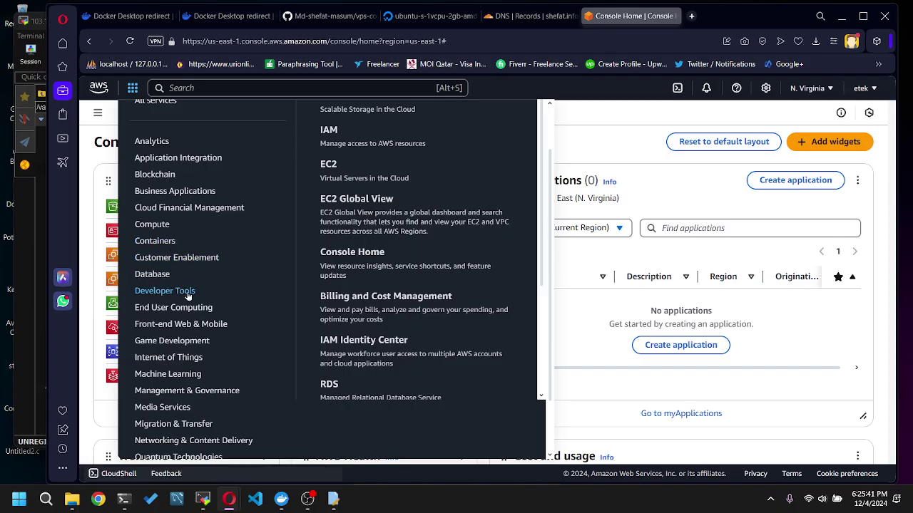
scroll(186, 390, down, 2)
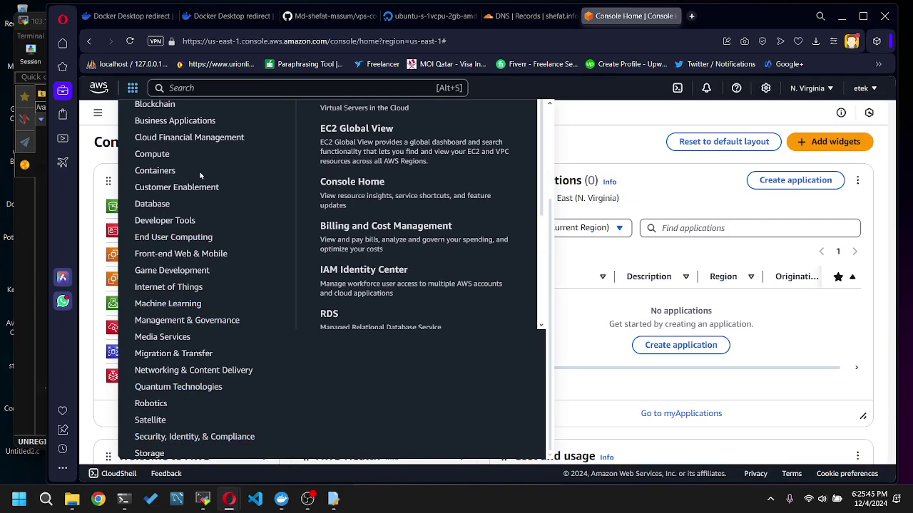
scroll(200, 171, up, 4)
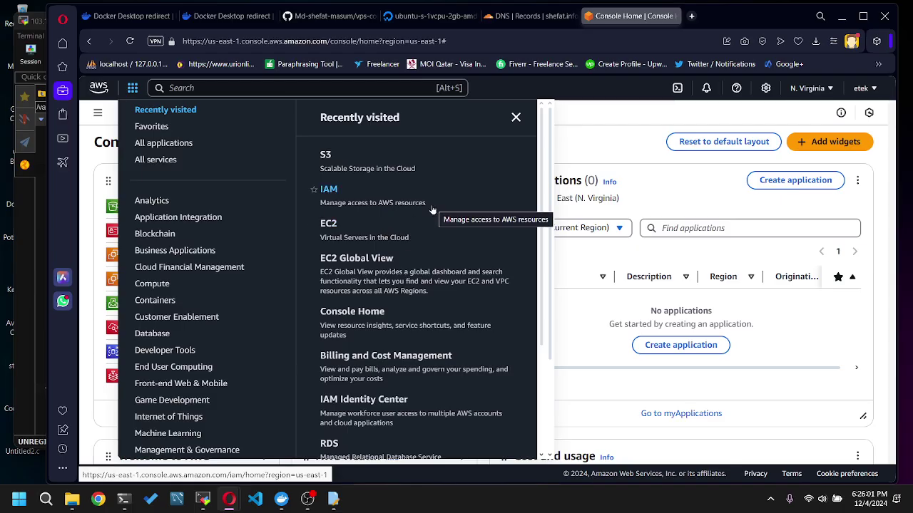
click(329, 226)
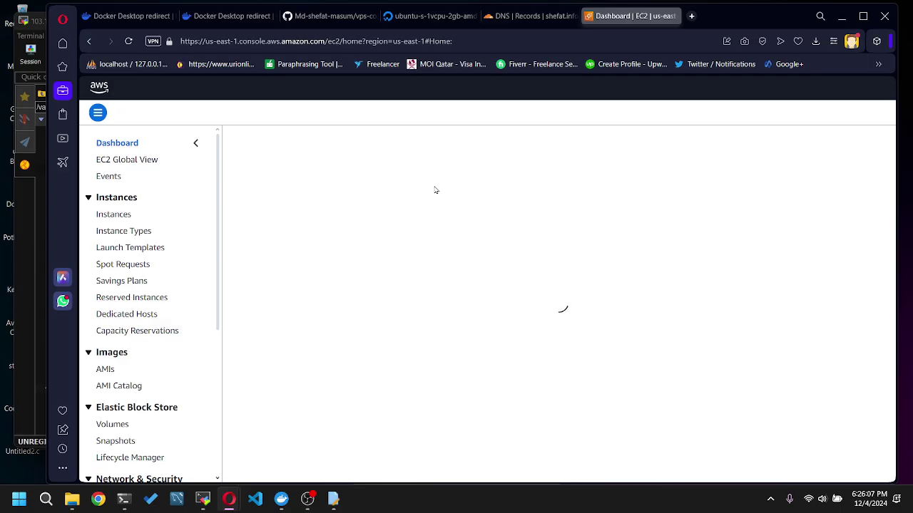
- Look over the EC2 dashboard, then go to the Instances list
scroll(236, 272, down, 3)
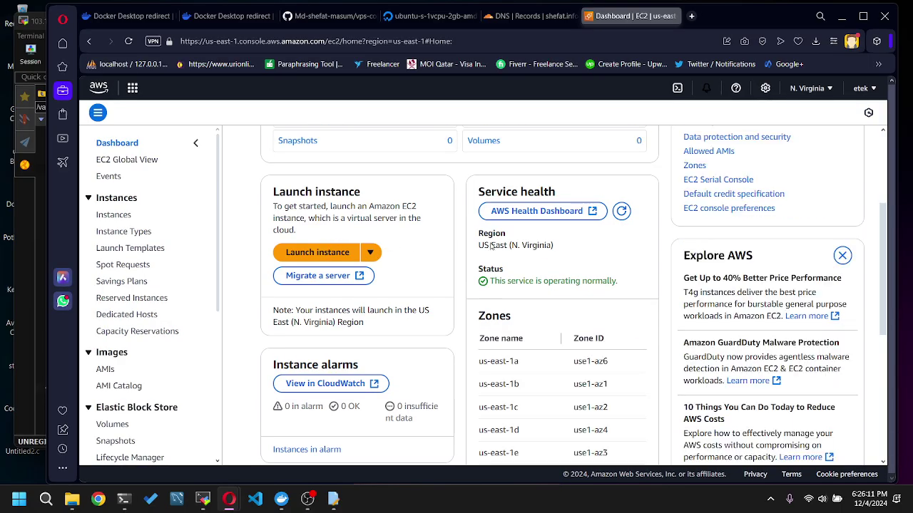
scroll(409, 280, down, 5)
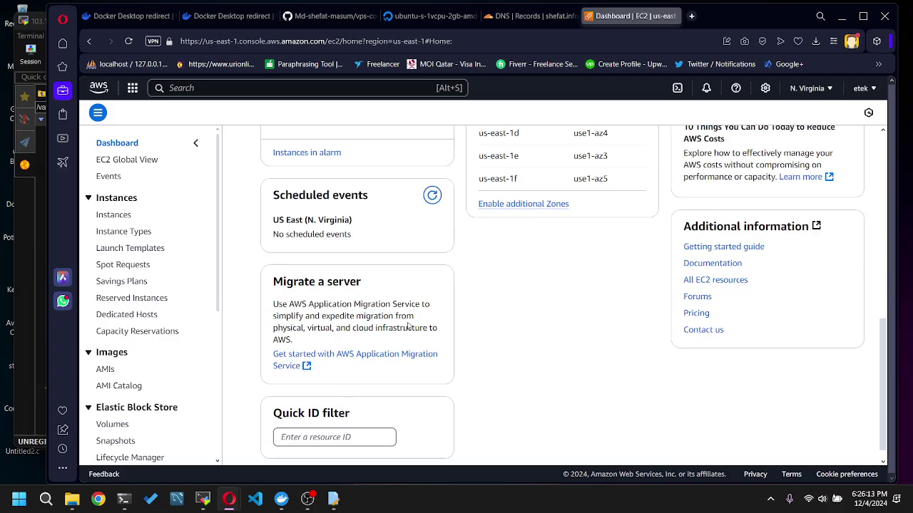
scroll(412, 324, up, 6)
scroll(421, 322, up, 1)
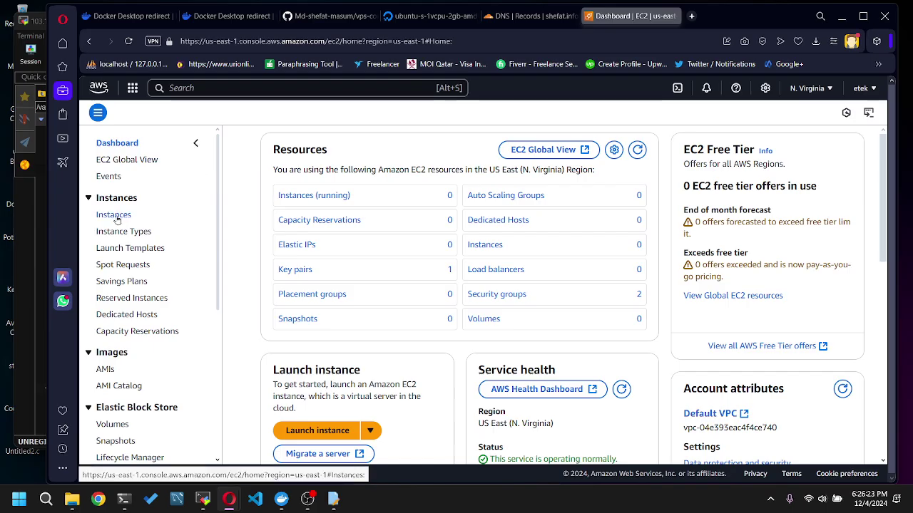
click(115, 216)
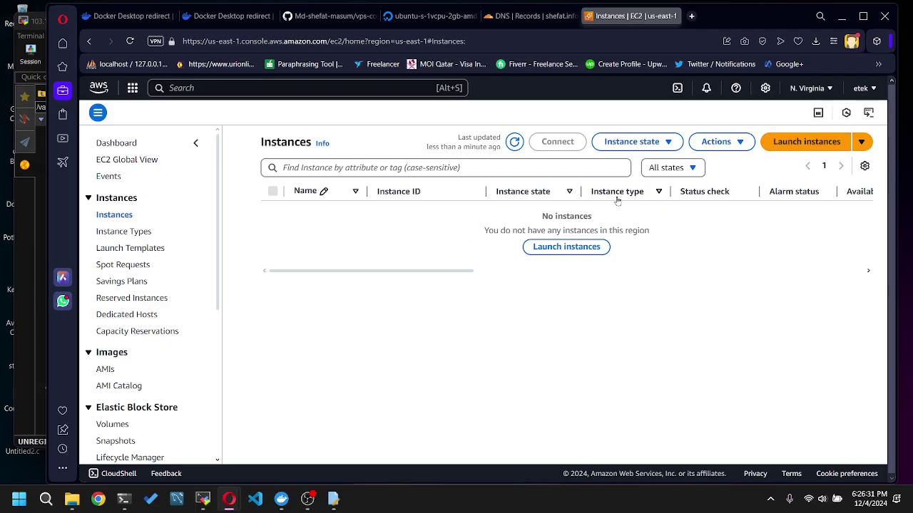
- Start a new instance launch and name it 'fileserver'
click(570, 250)
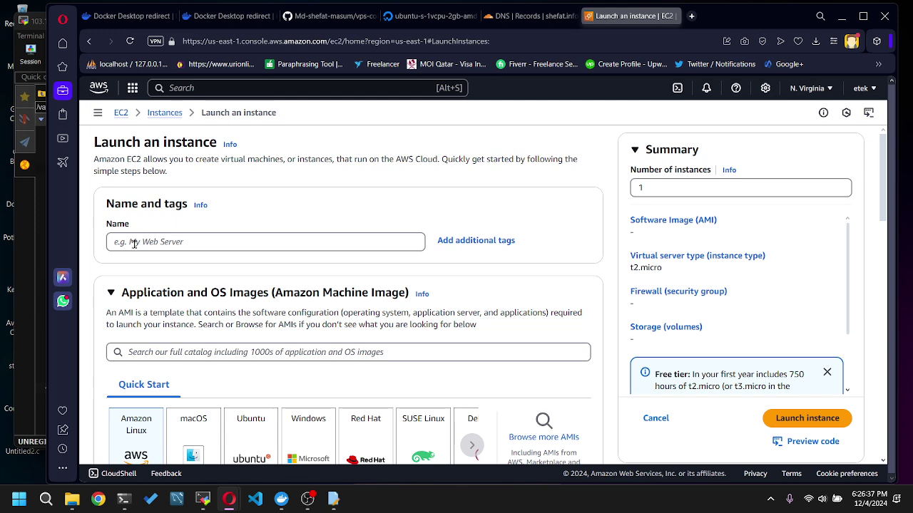
click(196, 241)
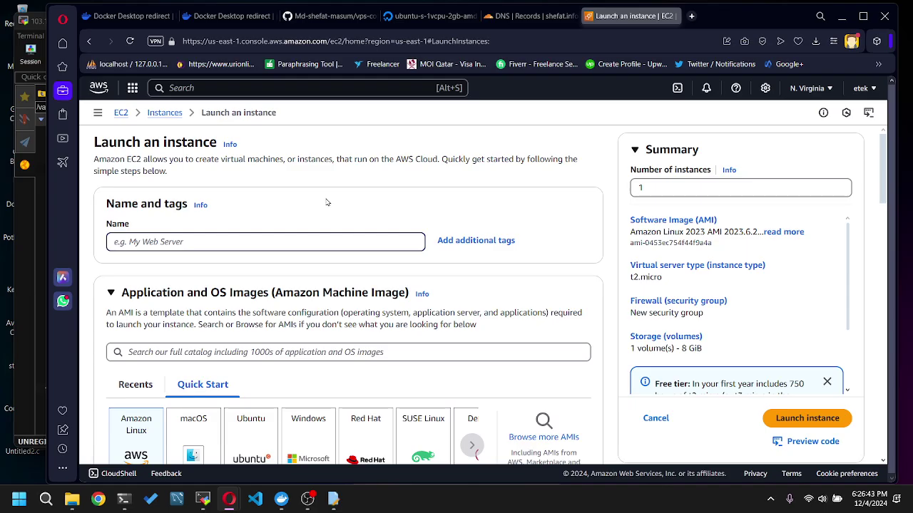
text(files)
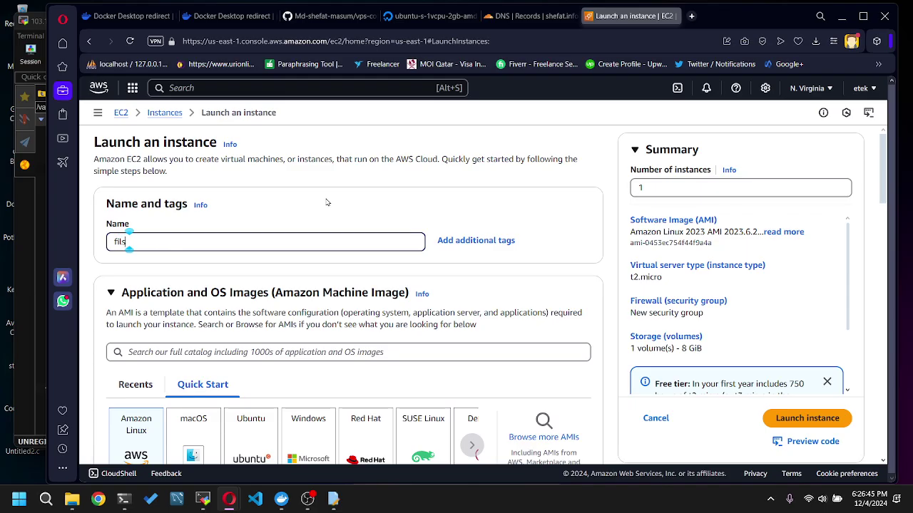
text(erver)
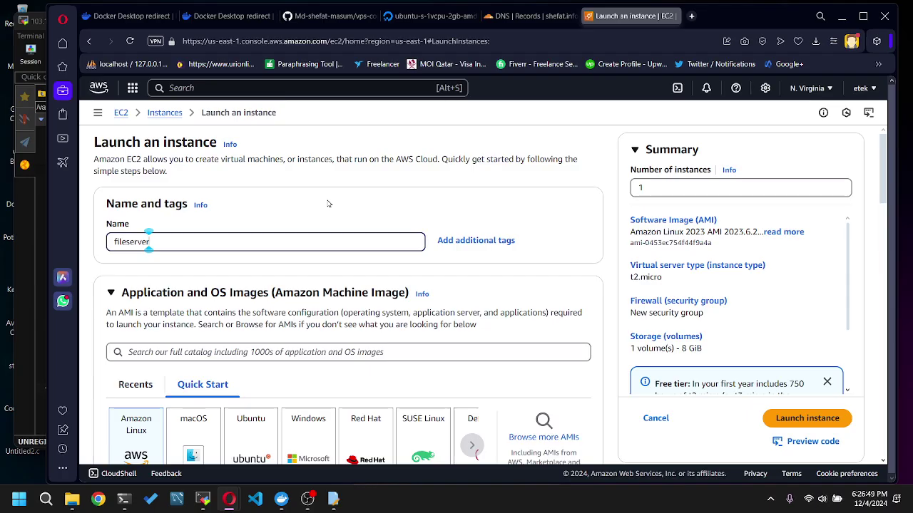
scroll(329, 204, down, 2)
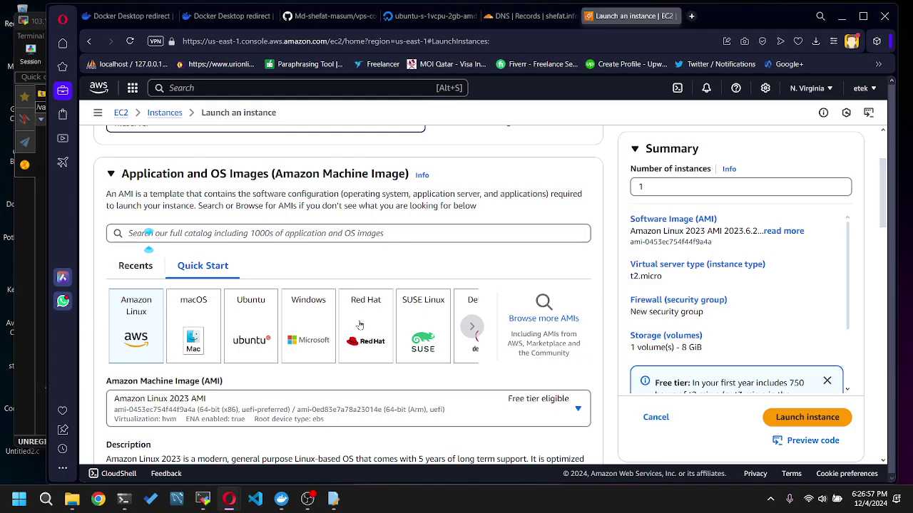
- Choose Ubuntu from the Quick Start operating system images
double_click(471, 326)
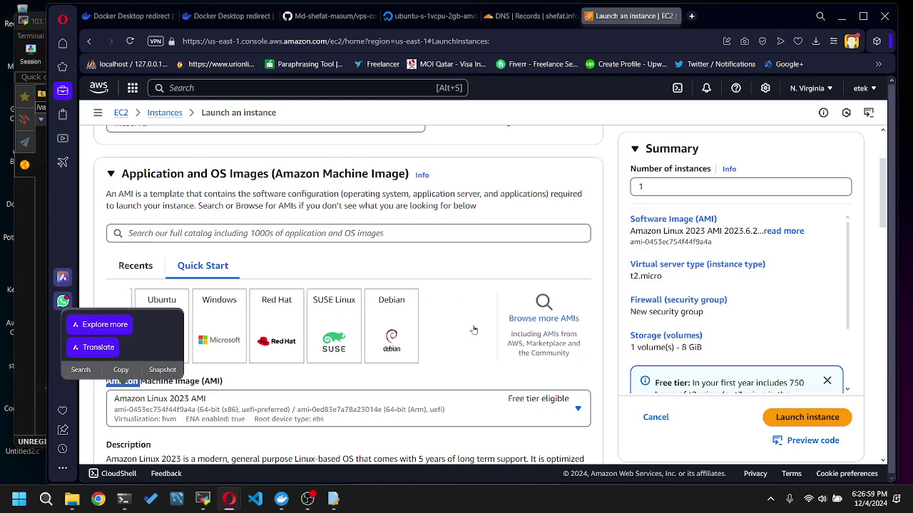
click(306, 382)
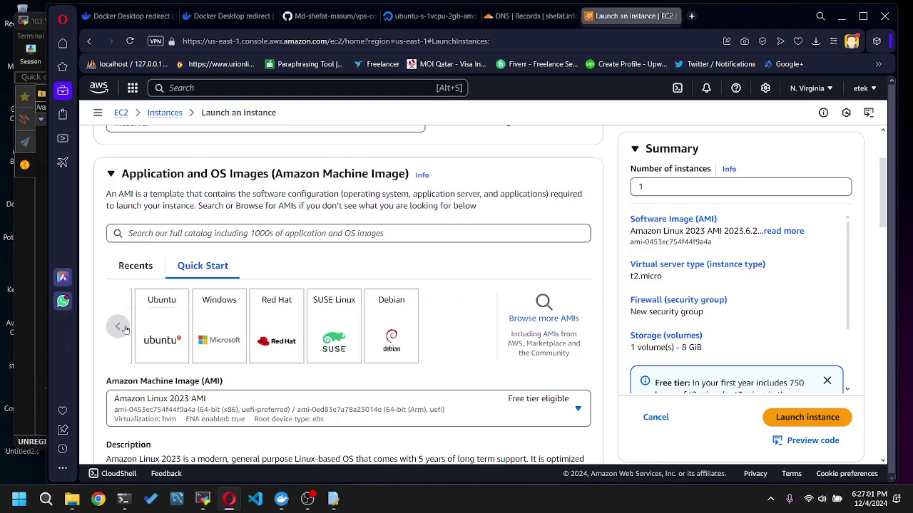
click(119, 326)
click(220, 323)
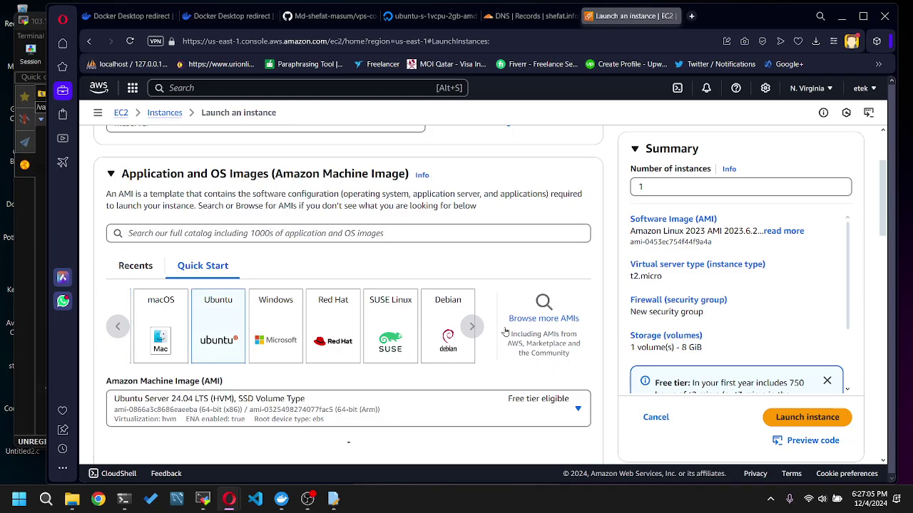
scroll(611, 401, down, 2)
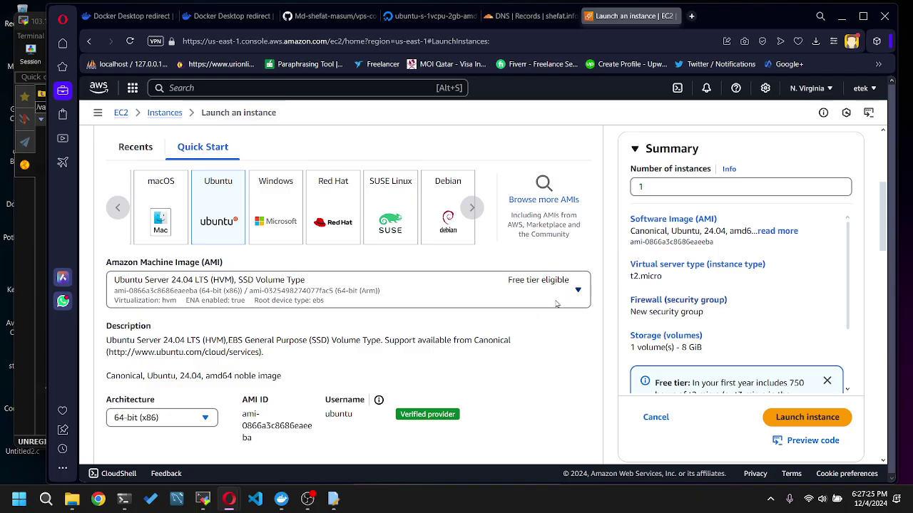
- Keep Ubuntu Server 24.04 LTS as the AMI and dismiss the change warning
click(579, 291)
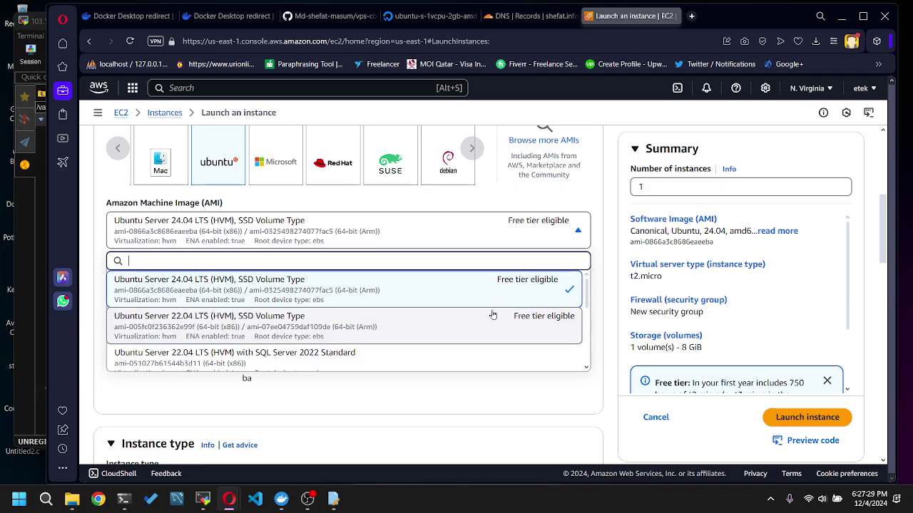
scroll(421, 322, down, 2)
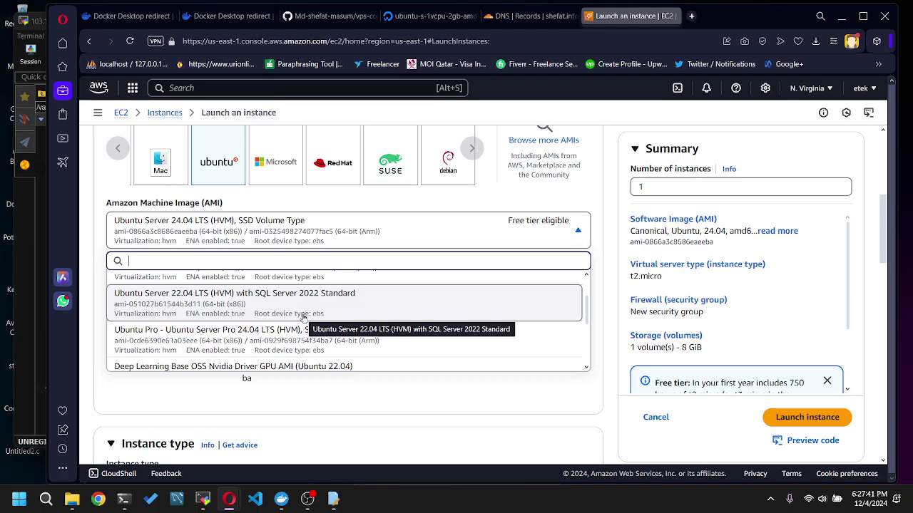
scroll(303, 318, down, 2)
scroll(402, 319, down, 2)
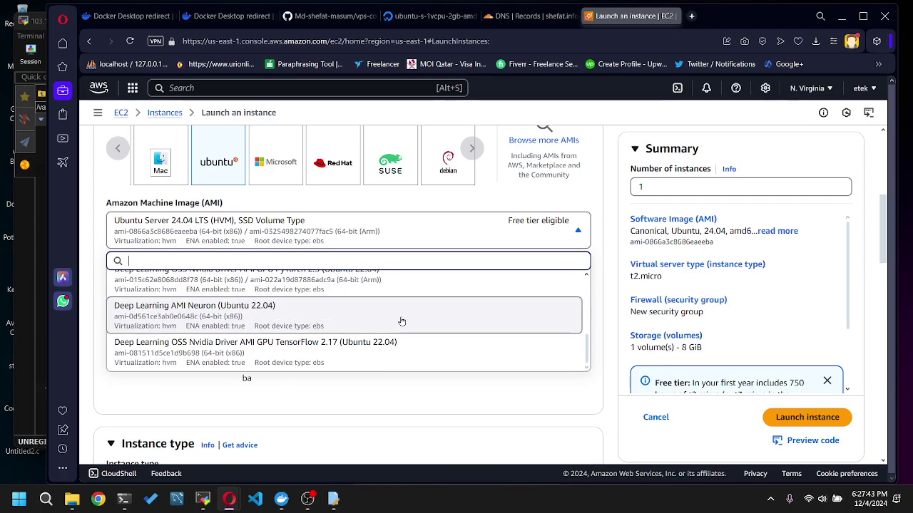
scroll(453, 331, up, 5)
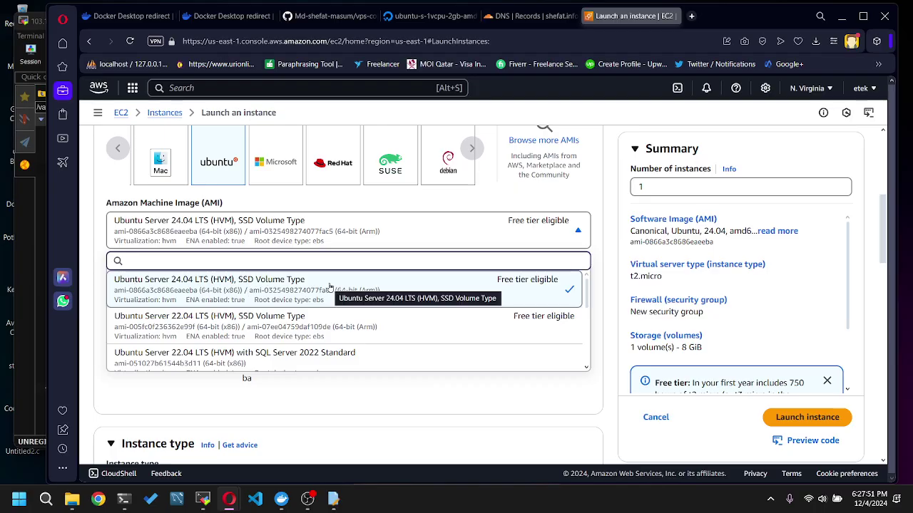
click(600, 258)
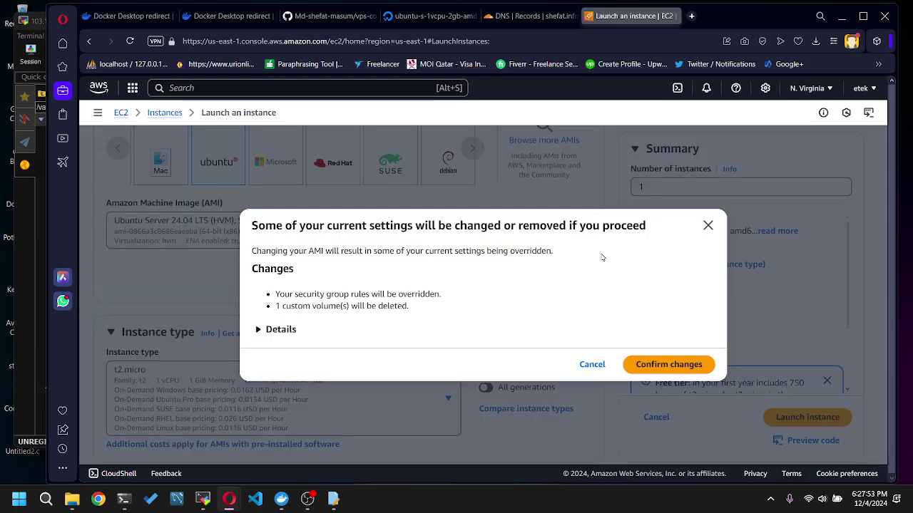
click(709, 226)
scroll(544, 285, down, 1)
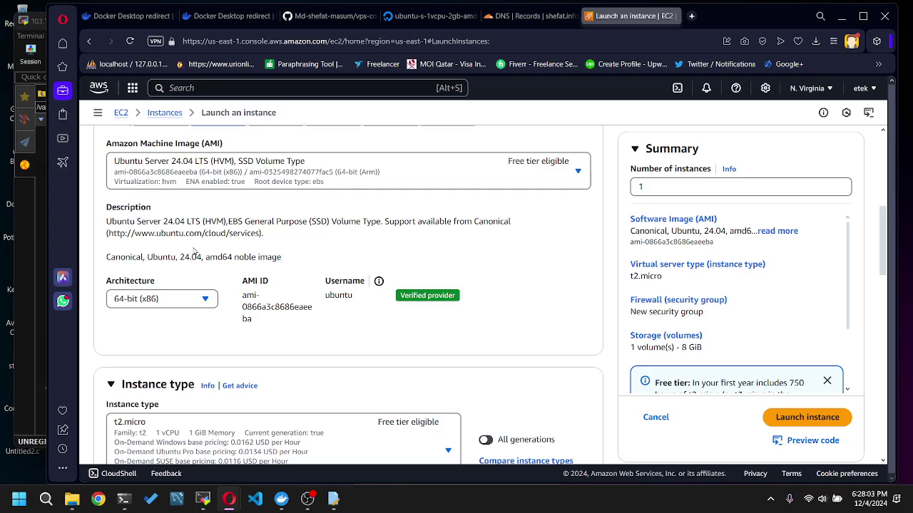
- Set the instance type to t2.large (2 vCPU, 8 GiB memory)
scroll(400, 285, down, 3)
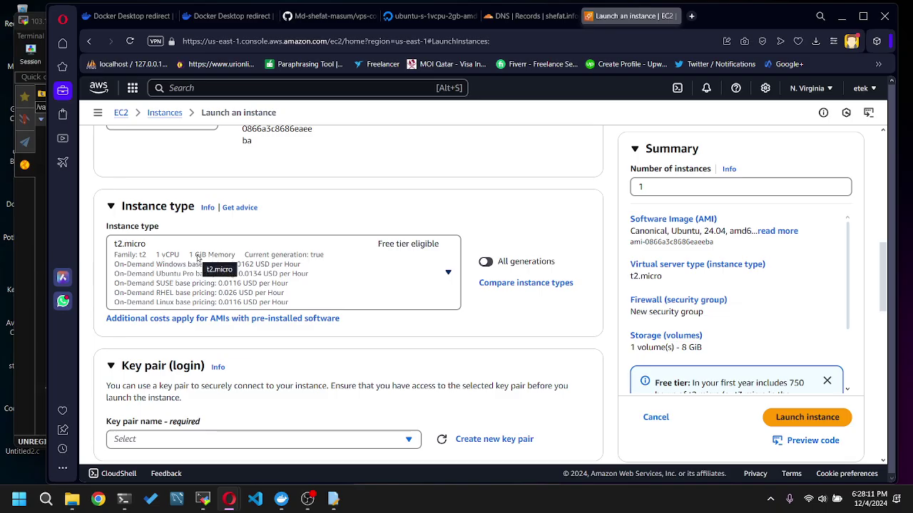
click(448, 274)
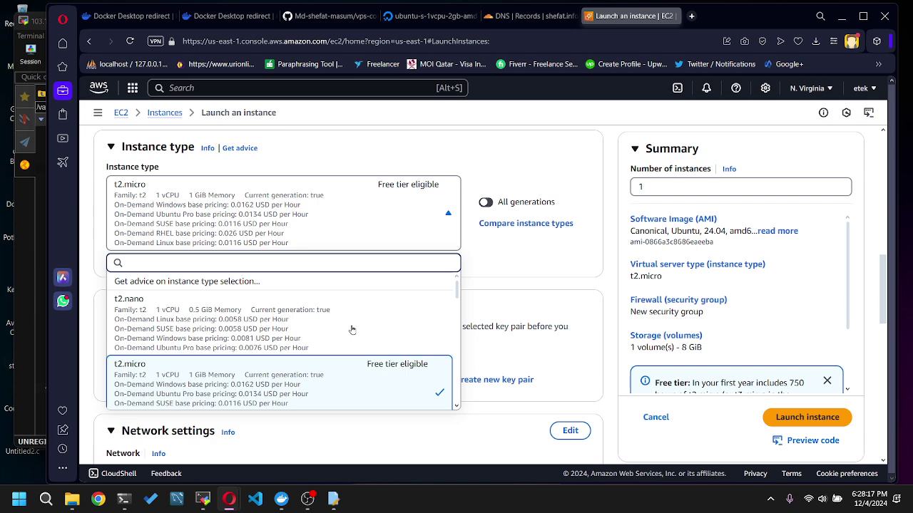
scroll(143, 336, down, 1)
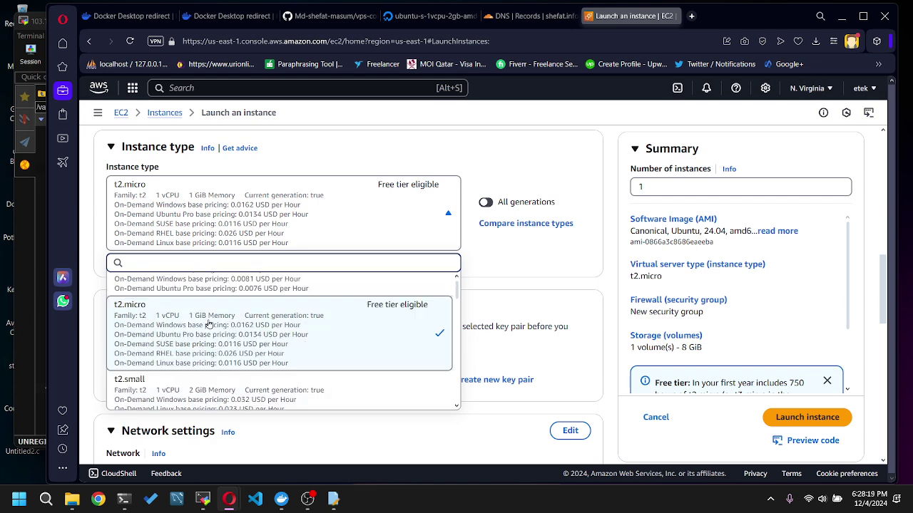
scroll(263, 331, up, 1)
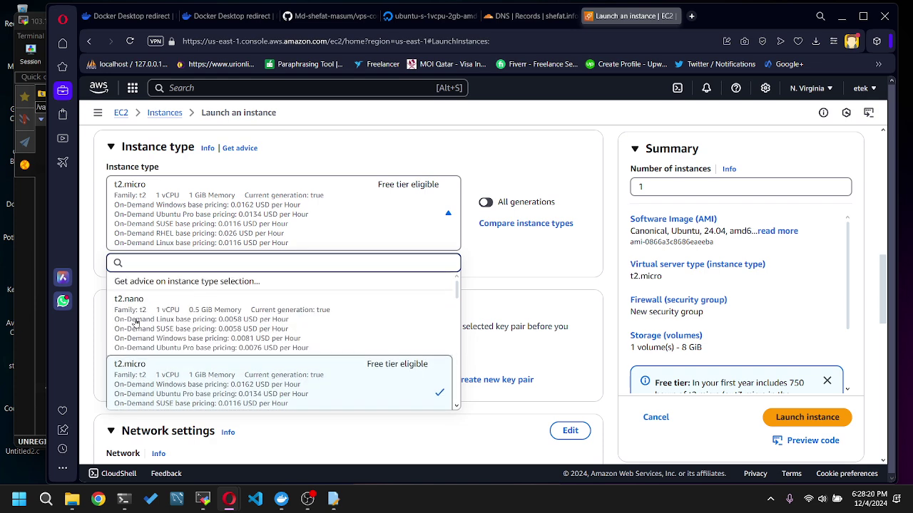
click(253, 322)
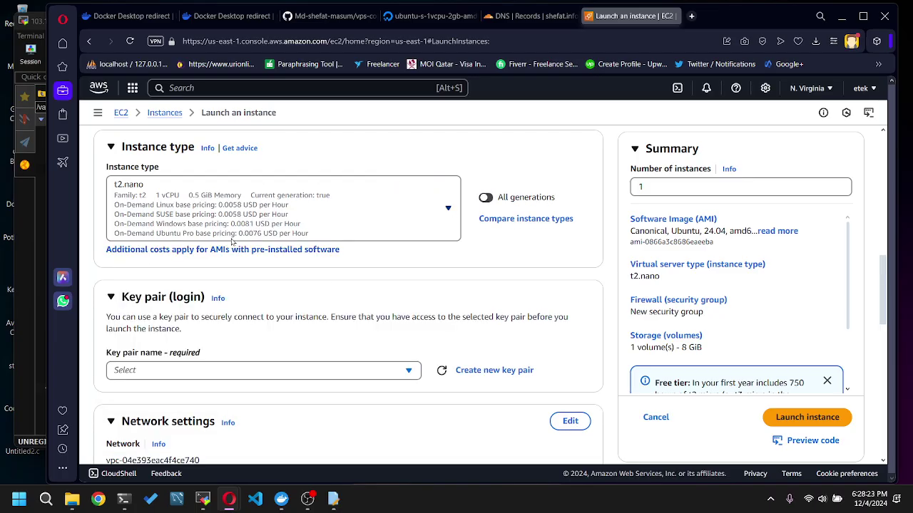
click(448, 209)
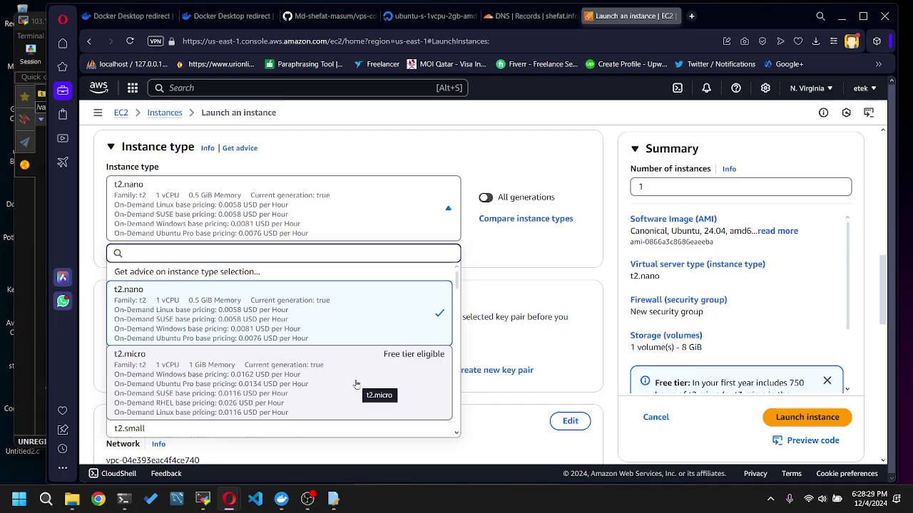
scroll(356, 385, down, 2)
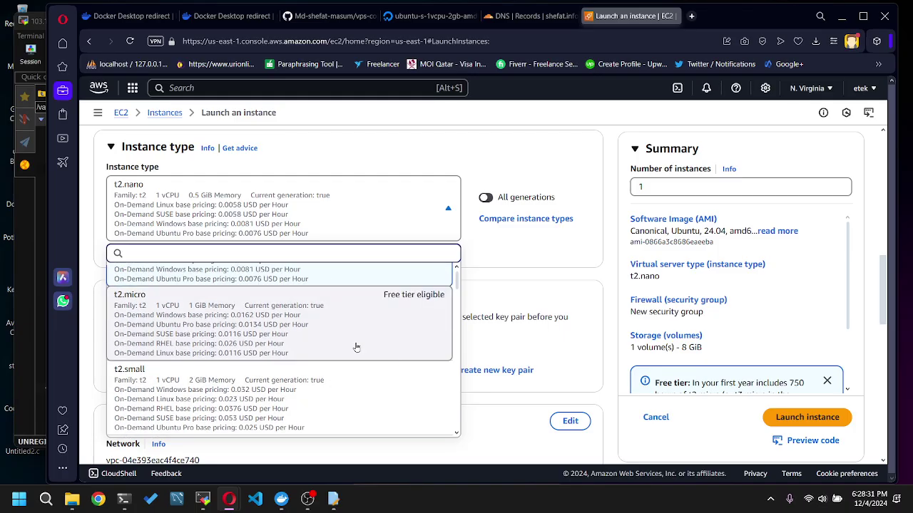
scroll(357, 347, down, 3)
scroll(356, 343, down, 2)
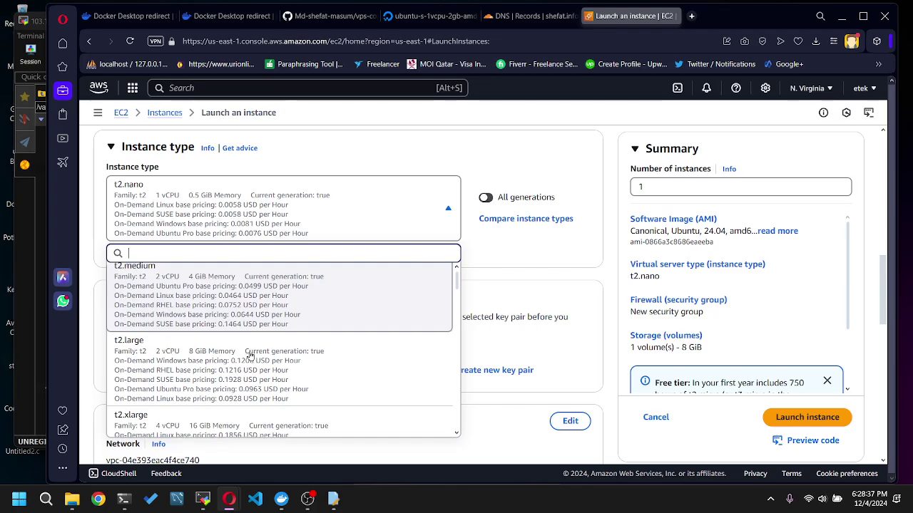
scroll(251, 354, down, 1)
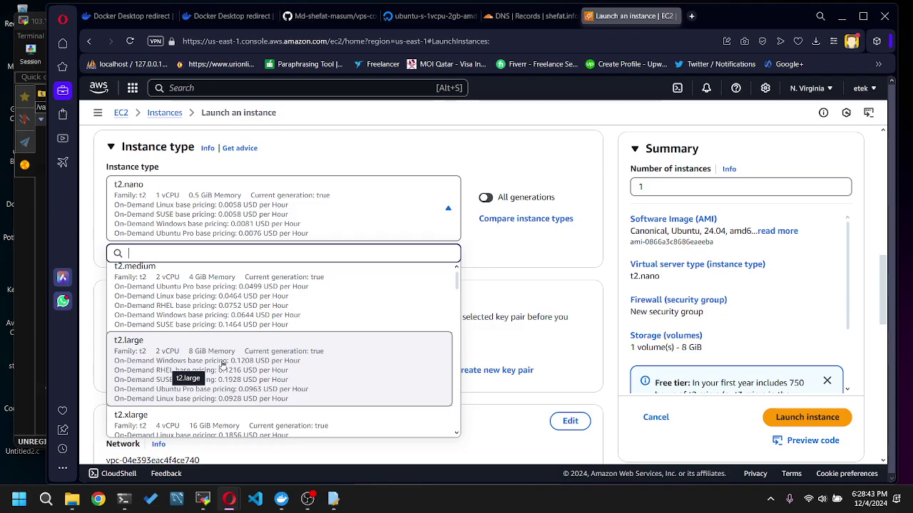
click(222, 365)
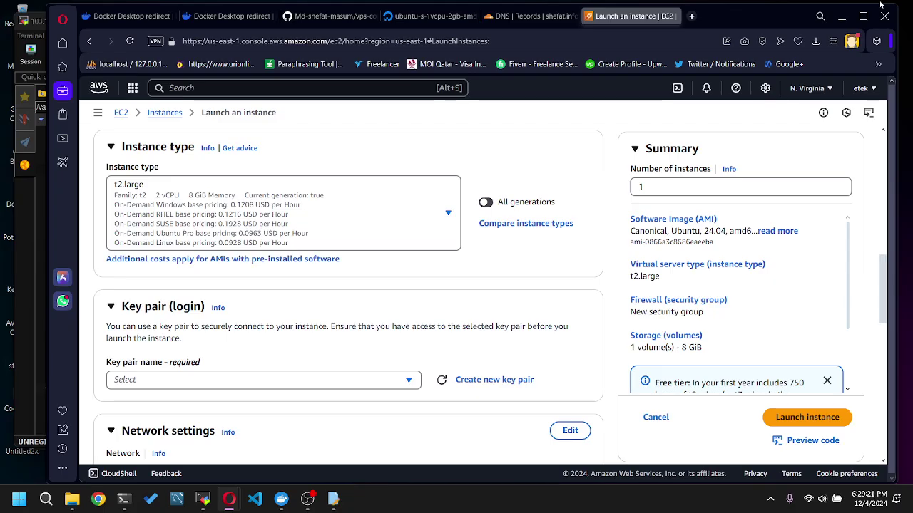
- Maximize the browser window, then open and cancel the Create key pair form
click(863, 16)
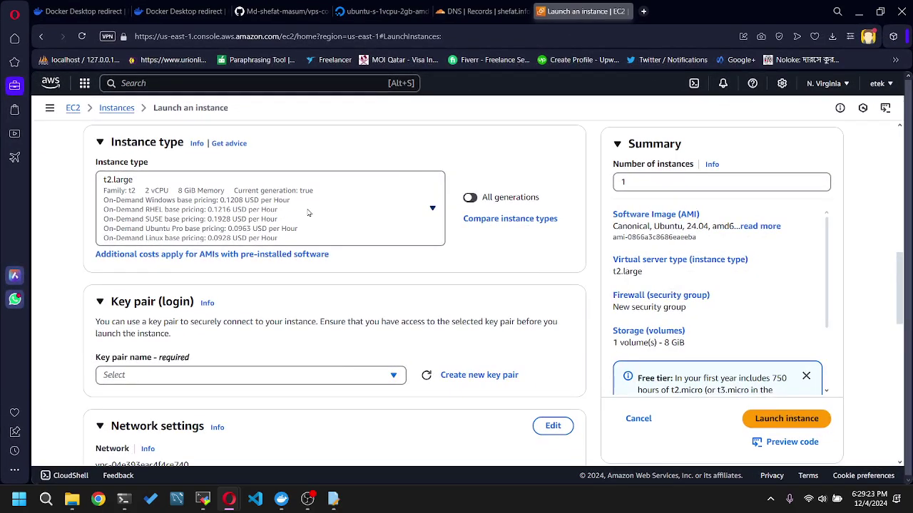
scroll(381, 222, down, 1)
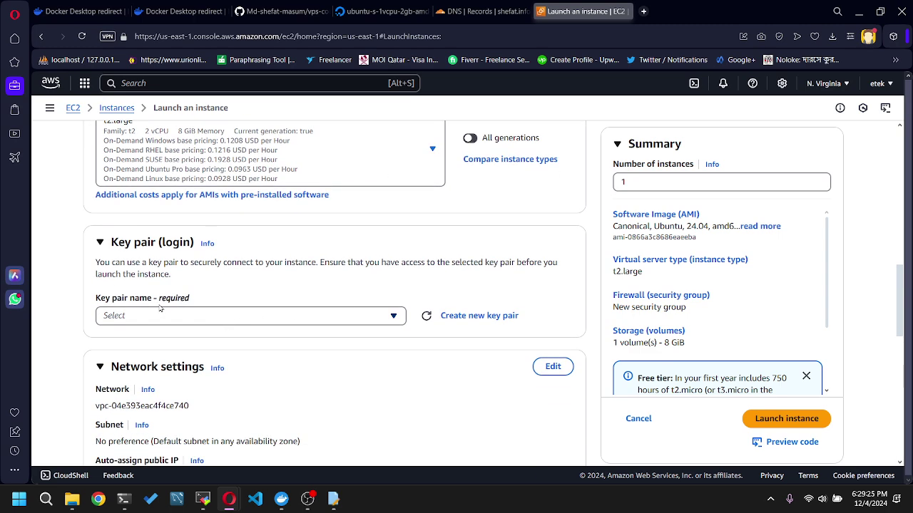
click(462, 321)
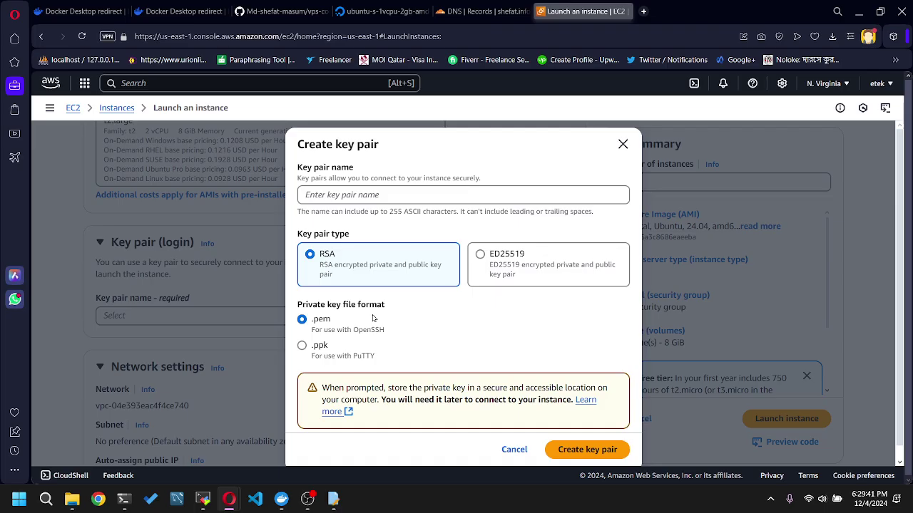
click(622, 145)
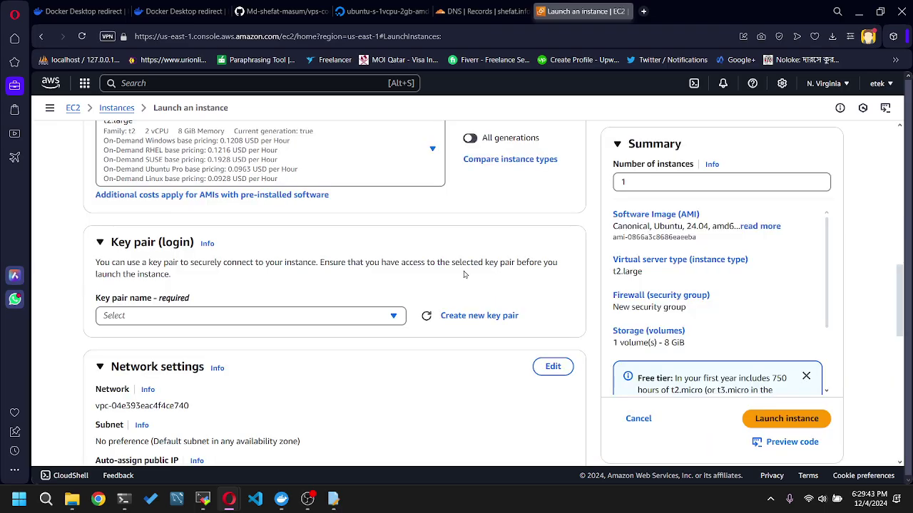
scroll(465, 275, up, 7)
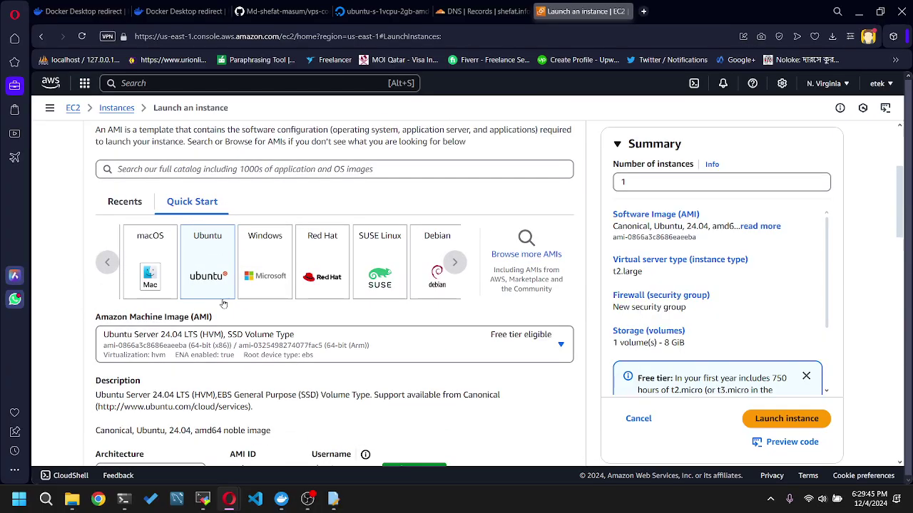
- Switch the instance type back to free-tier t2.micro (1 vCPU, 1 GiB)
scroll(222, 298, up, 2)
scroll(220, 291, down, 7)
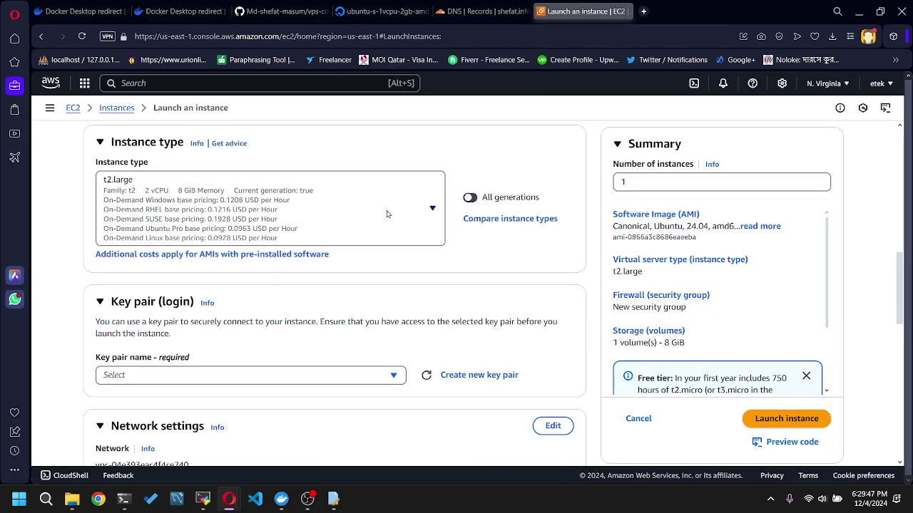
click(407, 211)
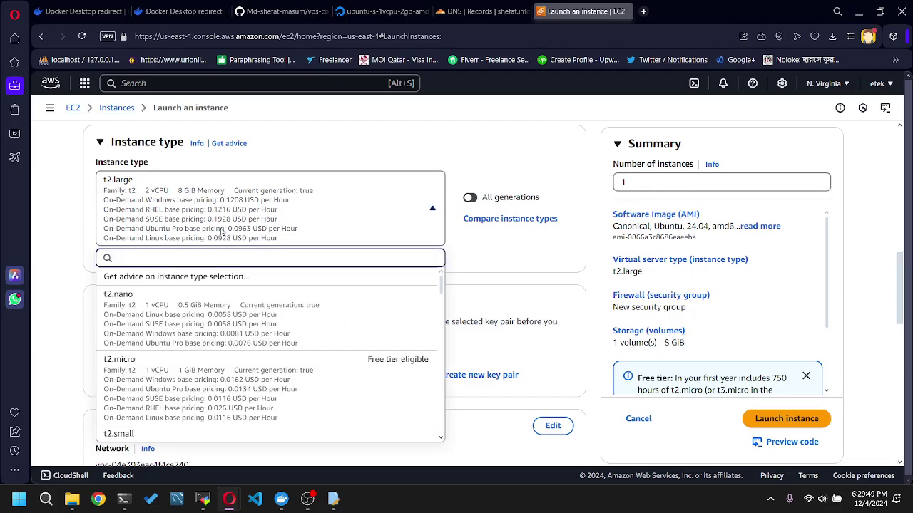
scroll(271, 334, up, 4)
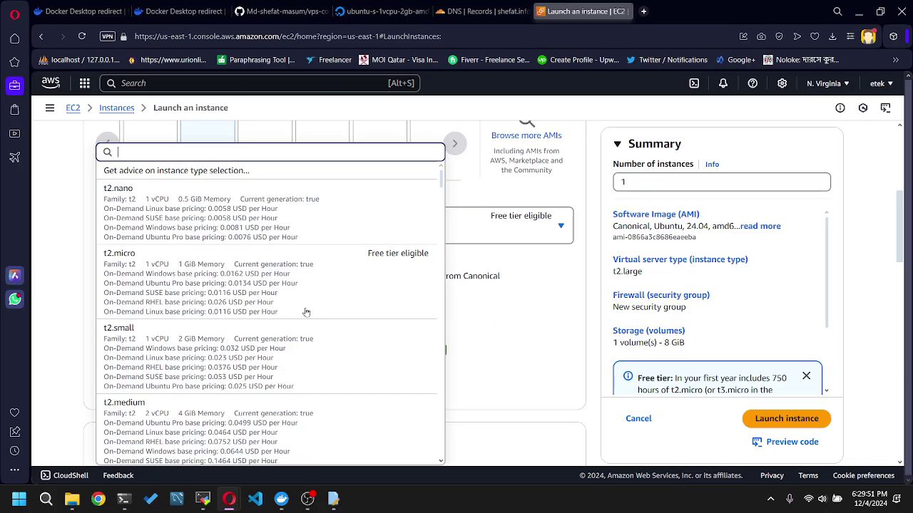
scroll(257, 268, down, 3)
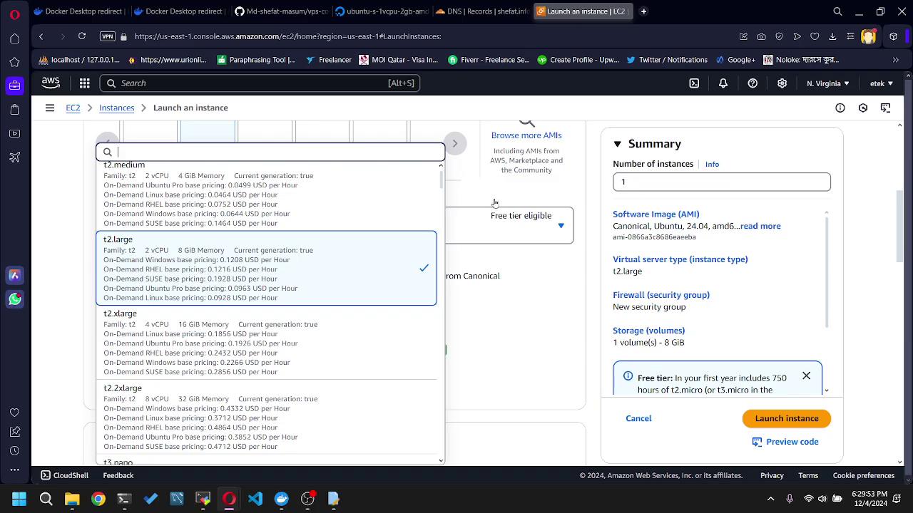
click(549, 199)
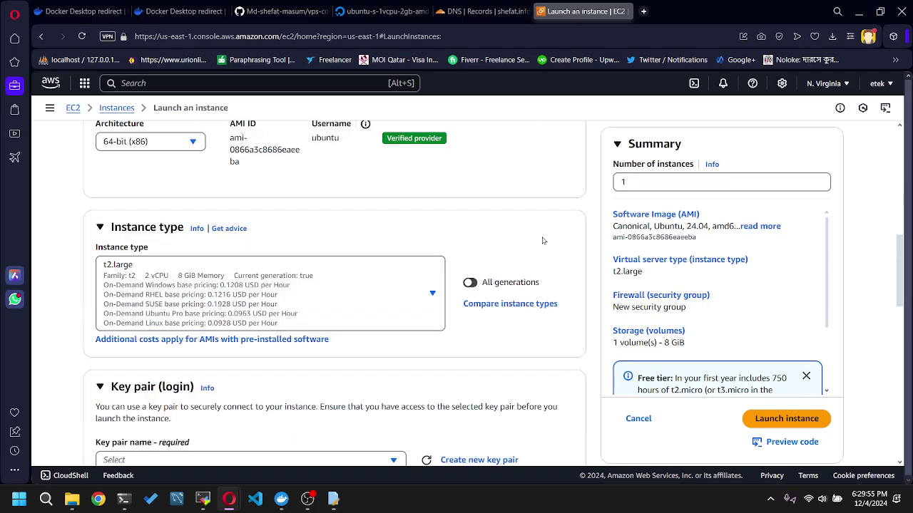
scroll(577, 254, down, 1)
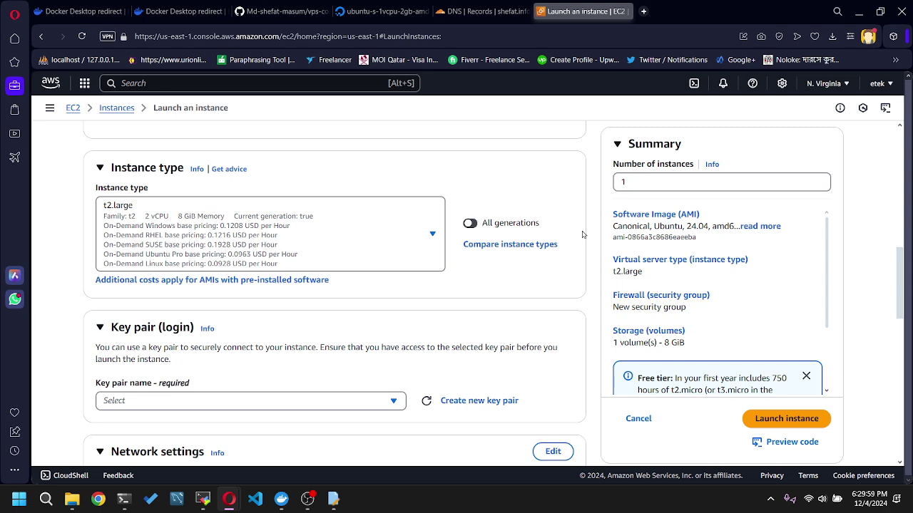
scroll(582, 235, down, 2)
scroll(582, 239, up, 2)
click(432, 236)
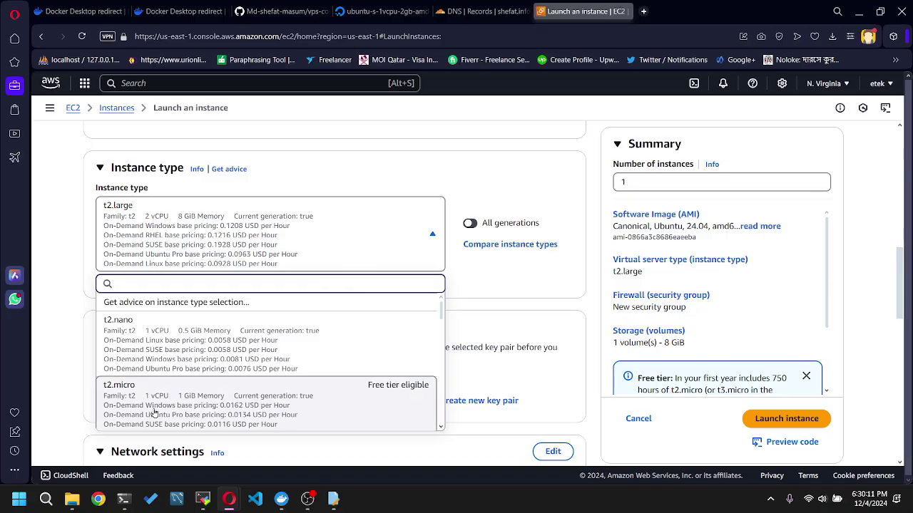
click(189, 401)
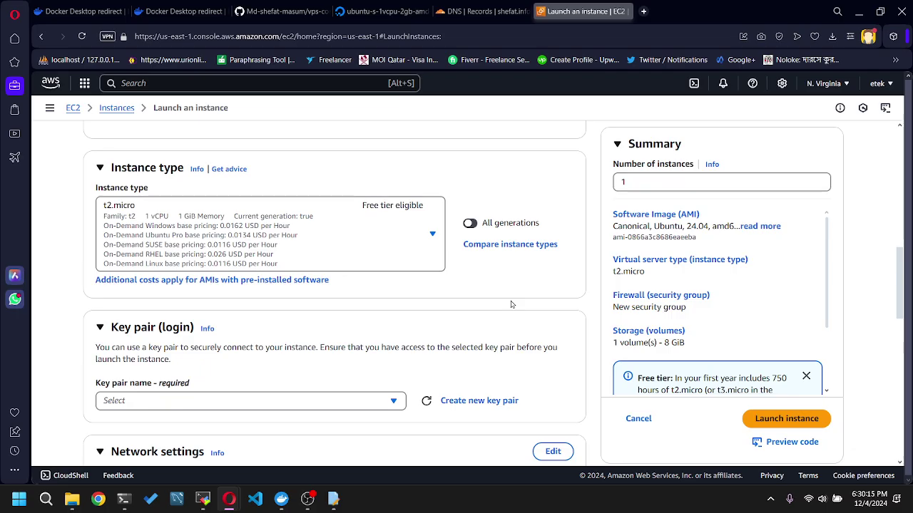
scroll(510, 304, down, 2)
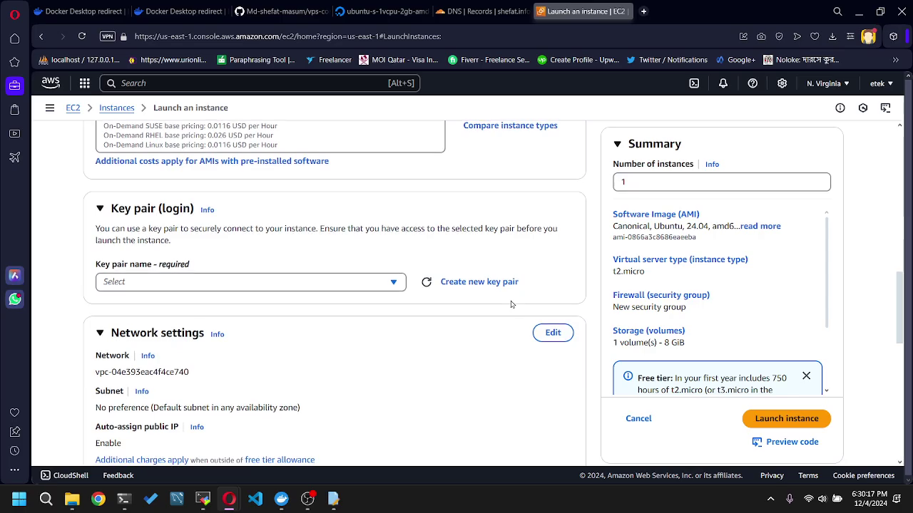
scroll(511, 304, up, 2)
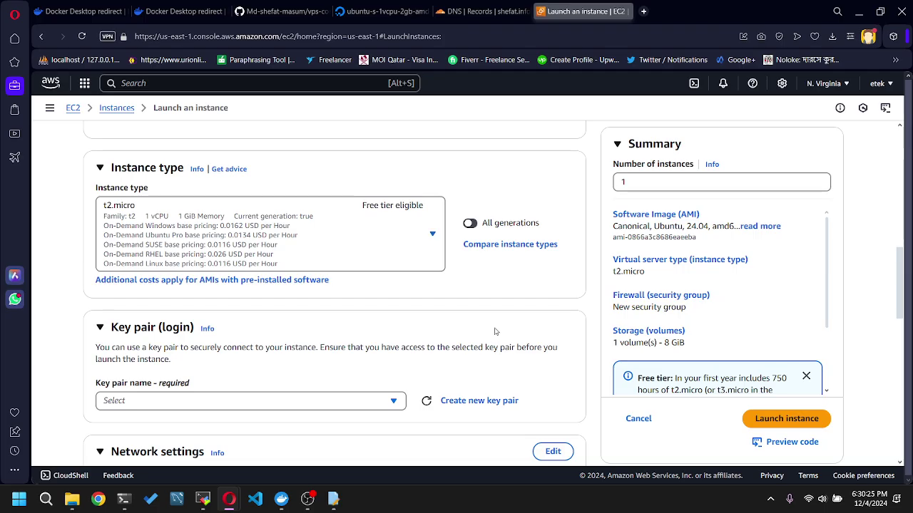
scroll(499, 332, down, 2)
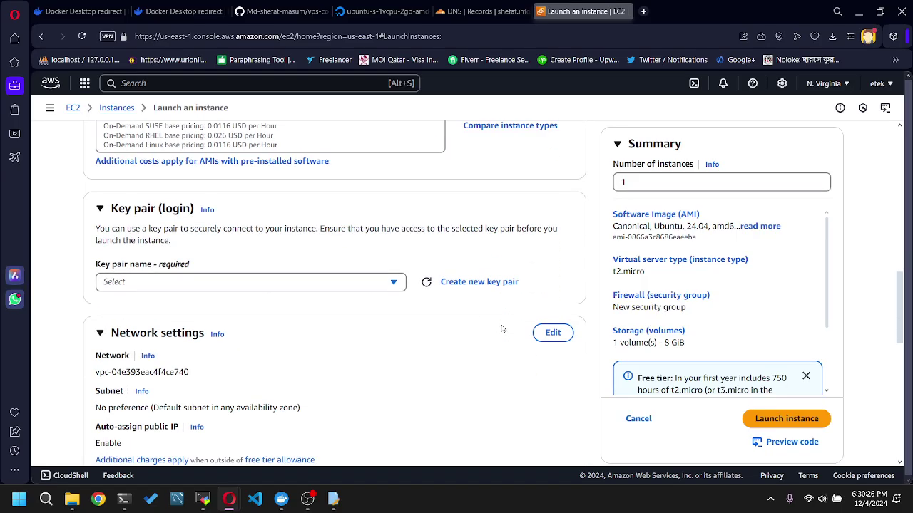
- Create RSA key pair 'aws_server' and save aws_server.pem to Downloads
click(468, 283)
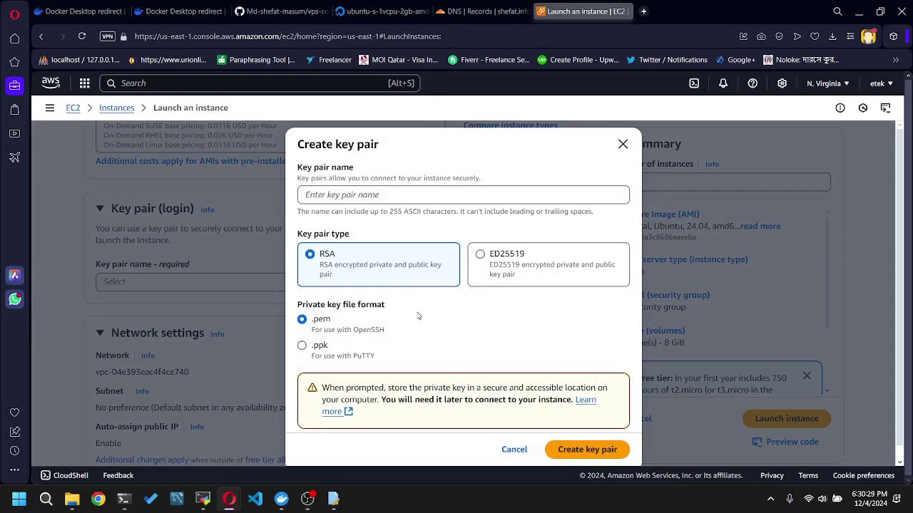
click(582, 450)
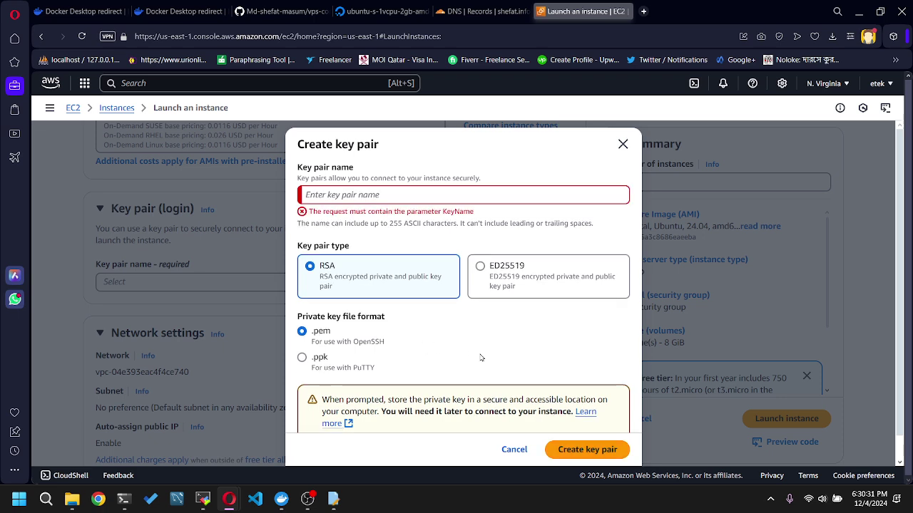
click(376, 196)
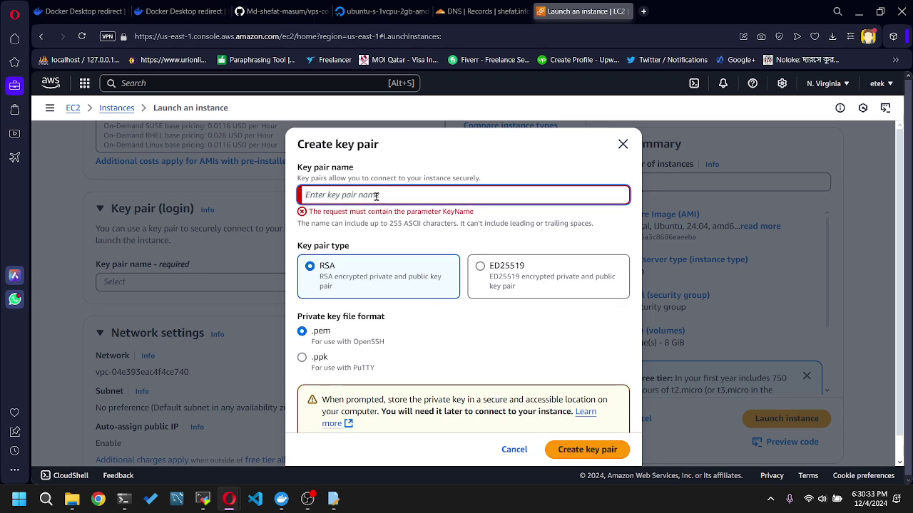
text(aws)
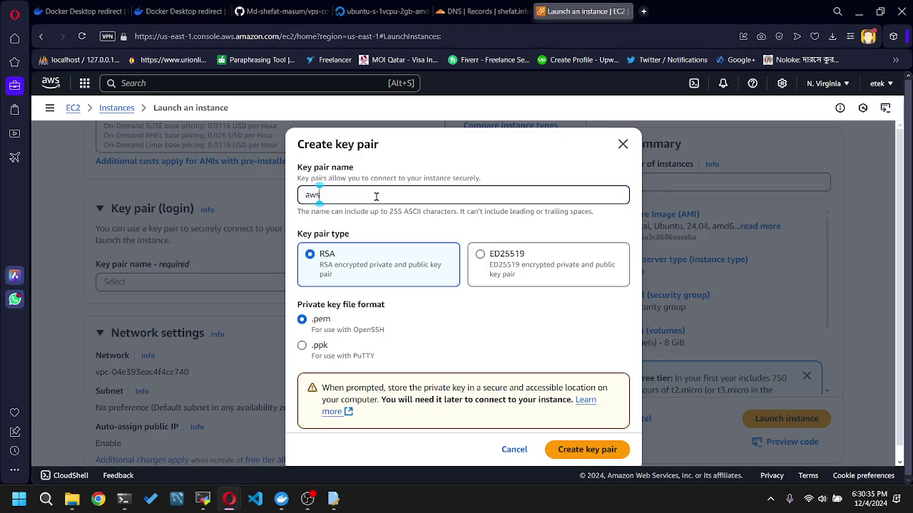
text(server)
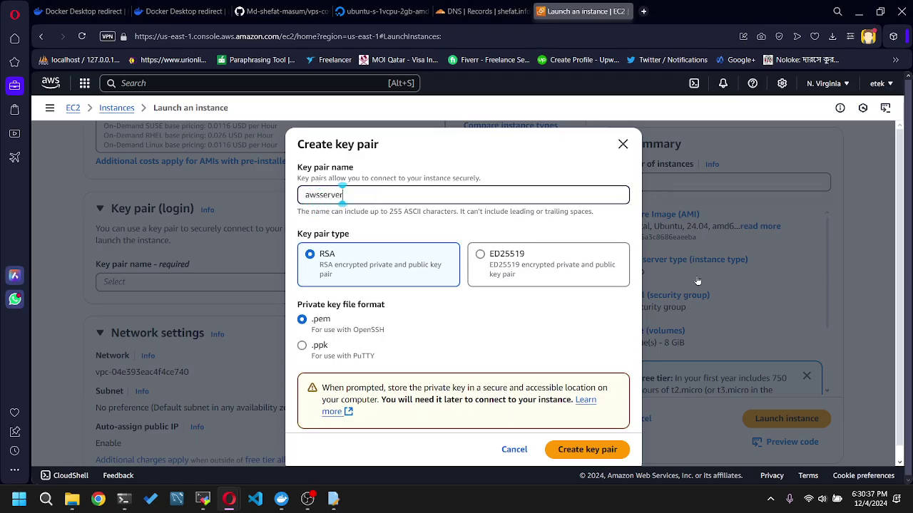
click(323, 197)
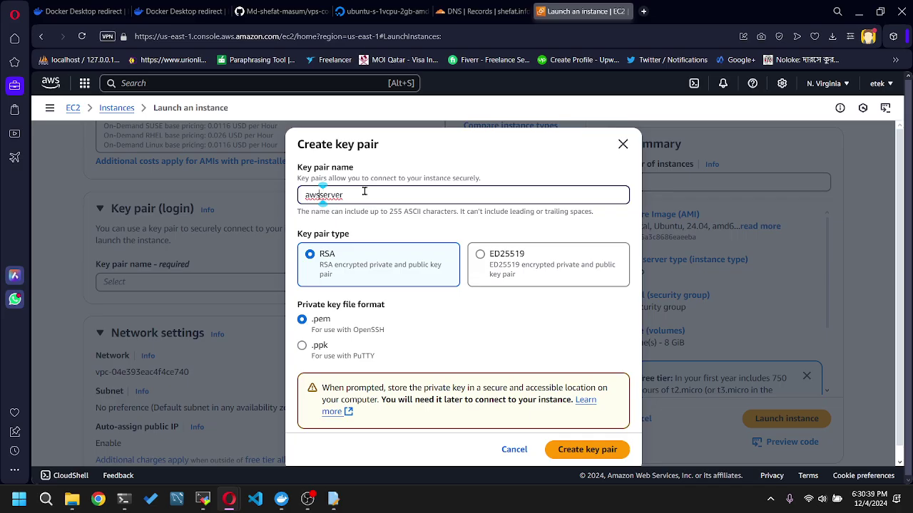
key(Left)
text(_)
click(570, 457)
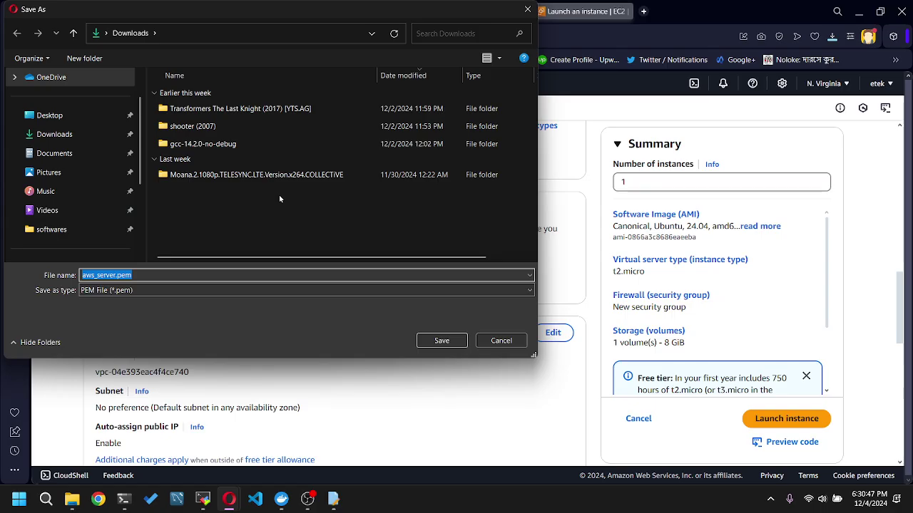
click(442, 340)
- Allow HTTP and HTTPS traffic from the internet in network settings
scroll(537, 226, down, 3)
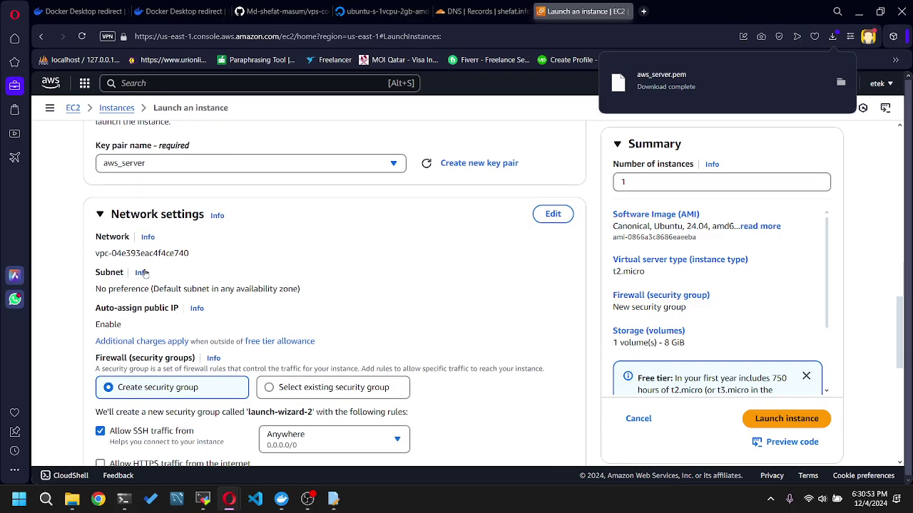
scroll(464, 261, down, 3)
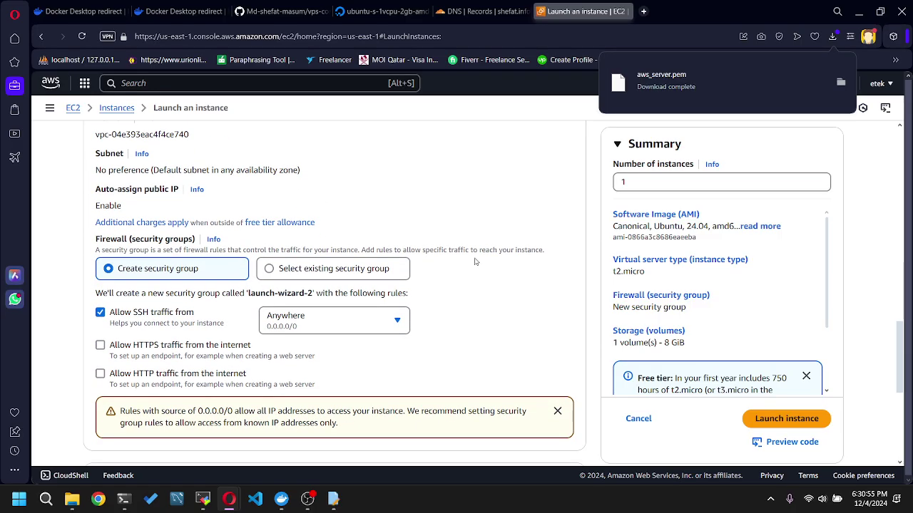
scroll(471, 261, down, 2)
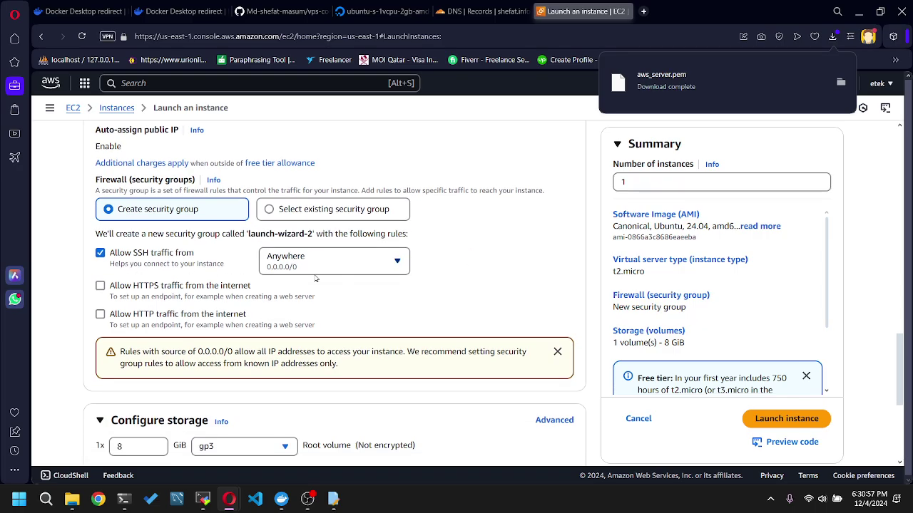
scroll(442, 287, down, 3)
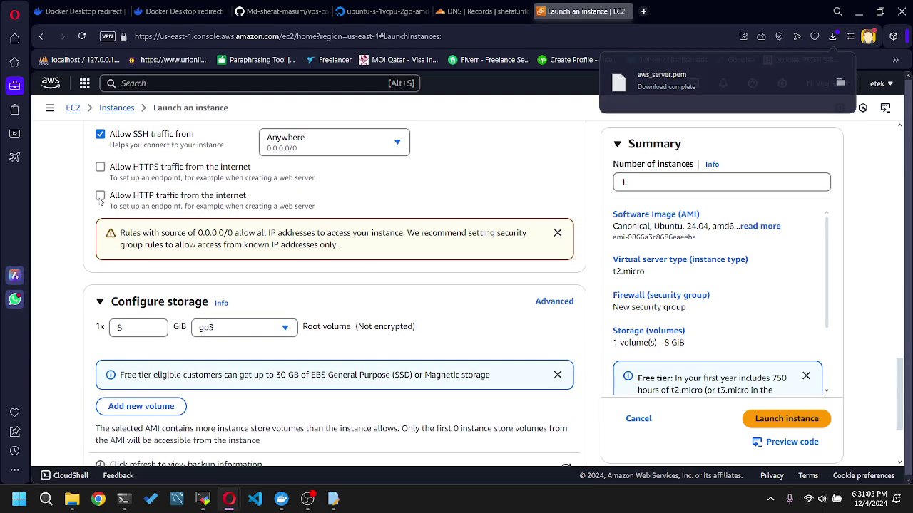
click(101, 200)
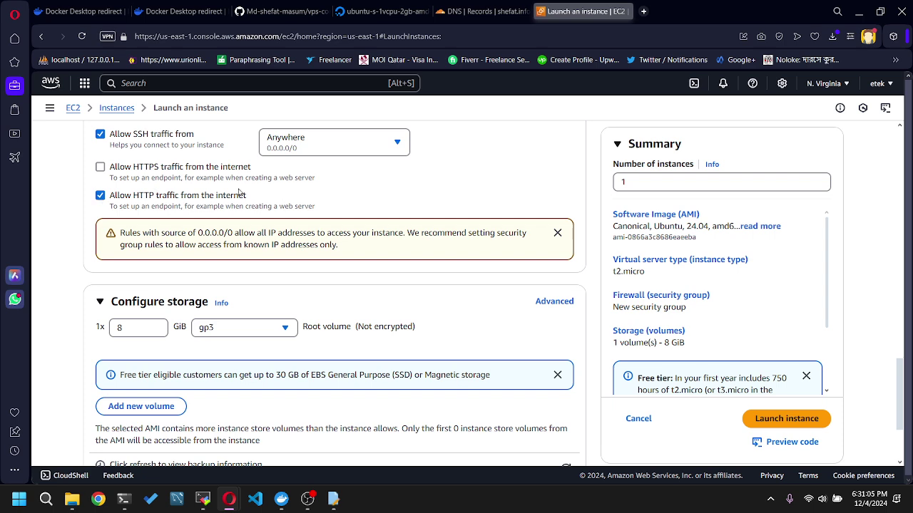
click(100, 169)
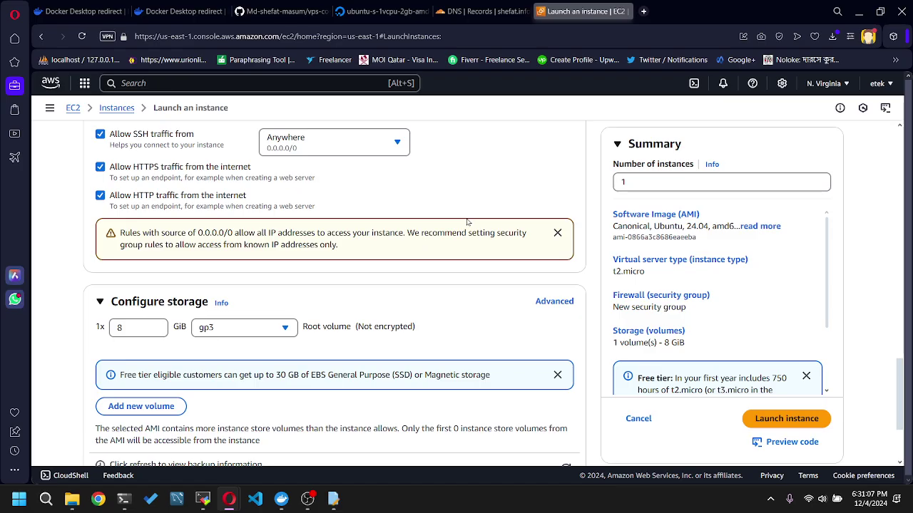
scroll(497, 222, up, 2)
scroll(497, 223, down, 5)
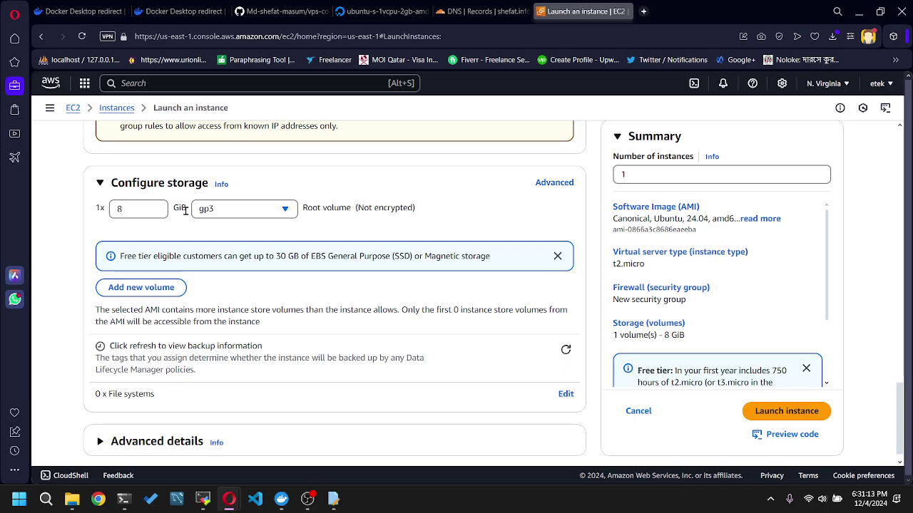
click(238, 211)
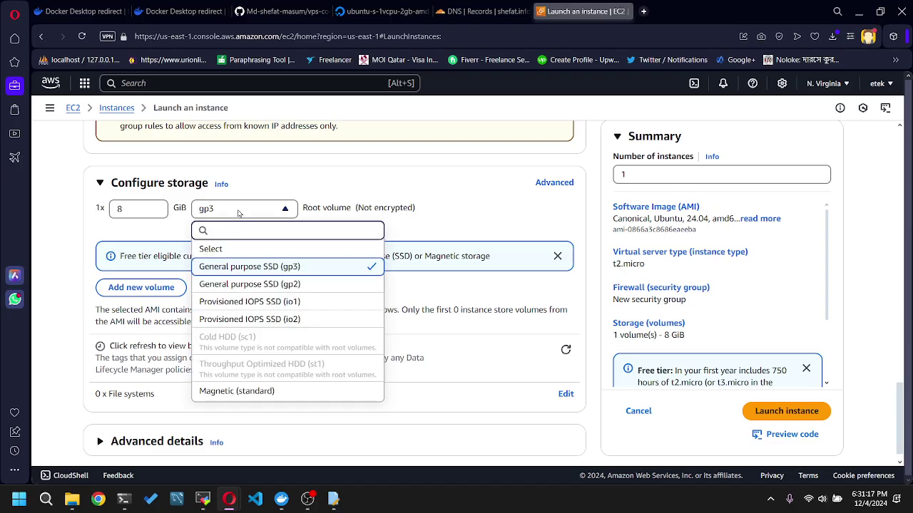
click(238, 212)
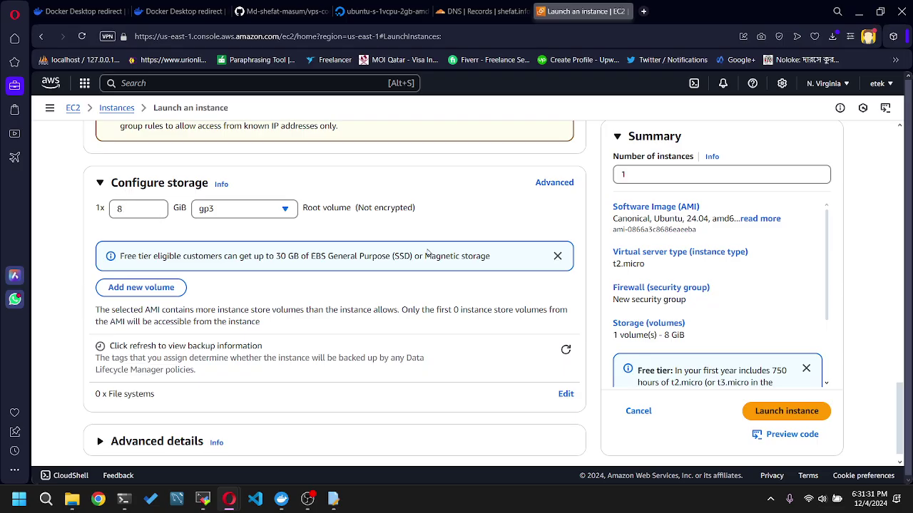
scroll(428, 251, down, 1)
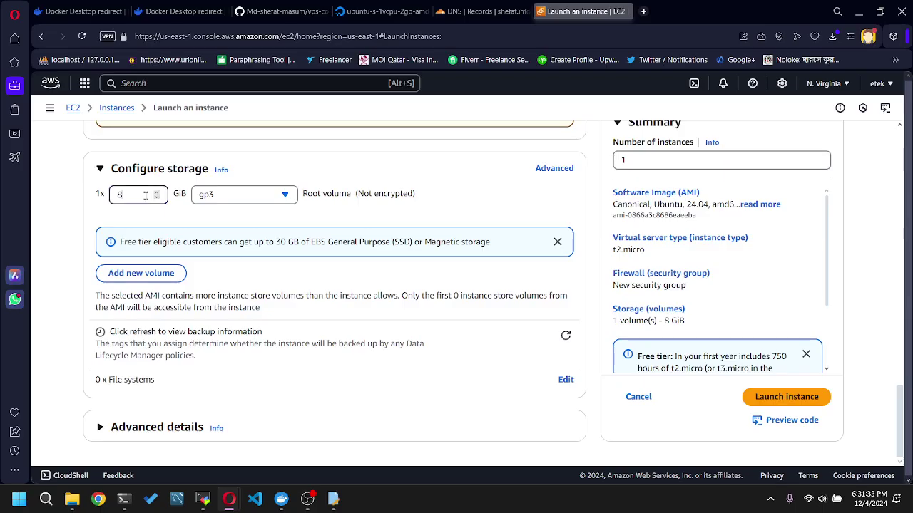
key(Down)
key(Down)
key(Down)
drag(143, 195, 112, 198)
text(8)
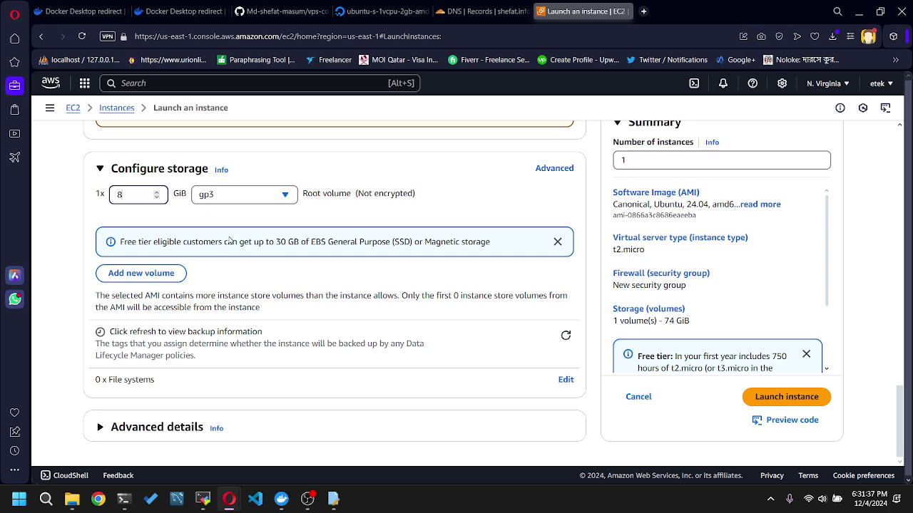
key(Down)
key(Down)
key(Down)
key(Down)
key(Down)
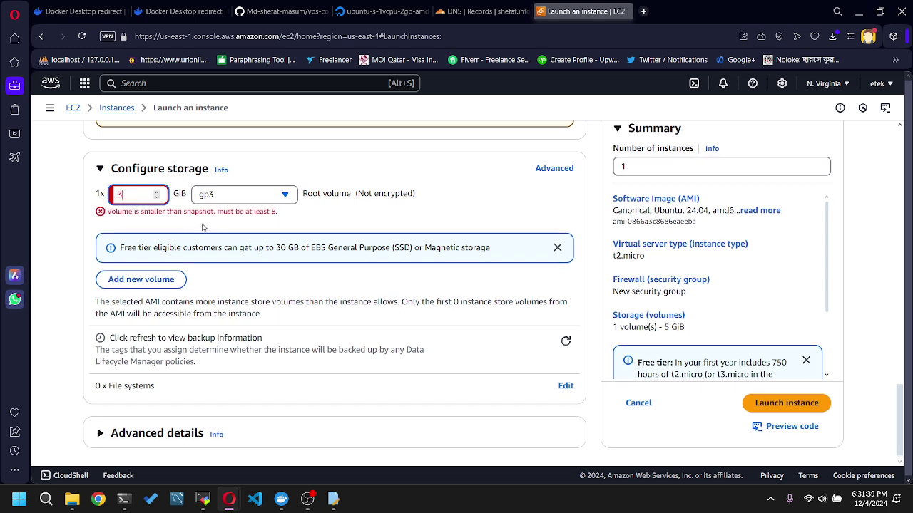
drag(131, 196, 111, 195)
text(8)
click(302, 169)
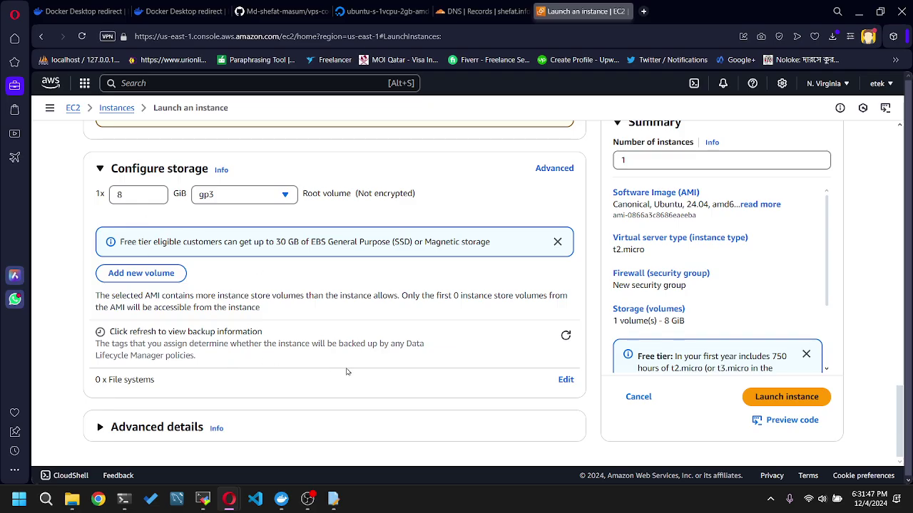
- Expand Advanced details and review the whole fileserver launch form
click(99, 428)
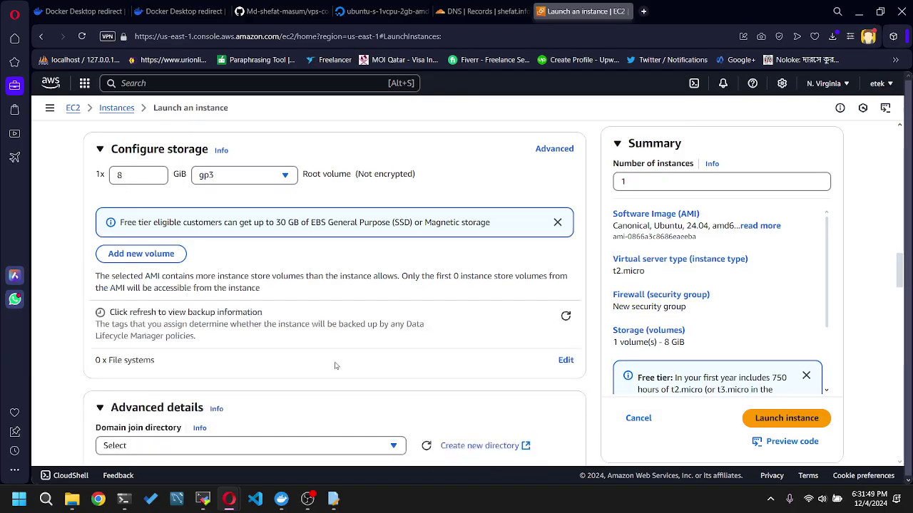
scroll(336, 366, down, 8)
scroll(463, 337, up, 20)
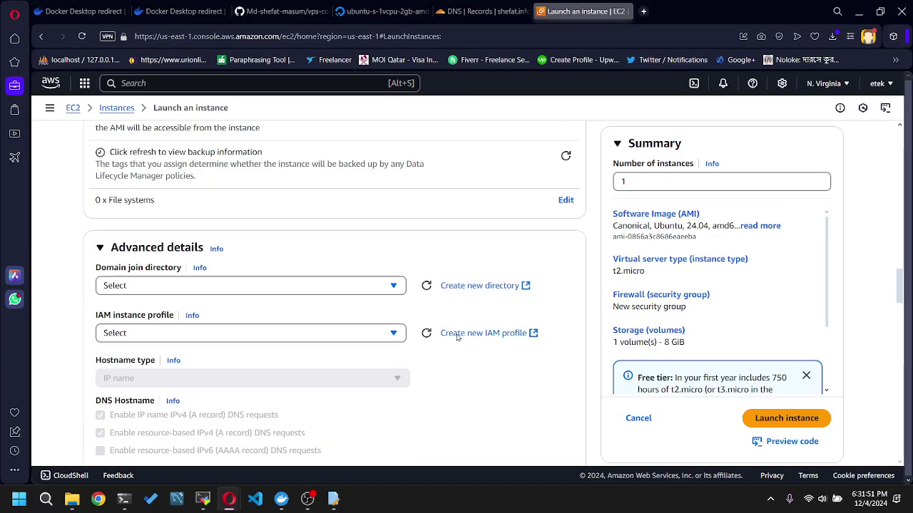
scroll(468, 337, up, 5)
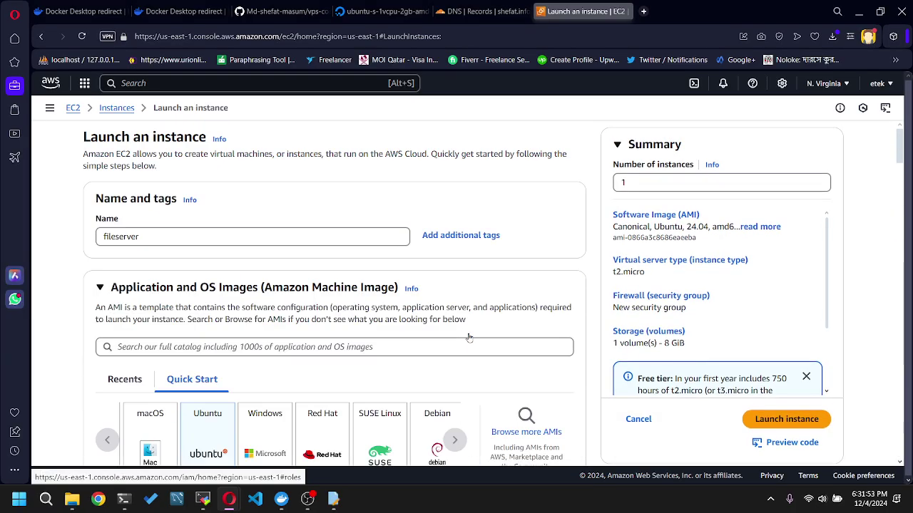
scroll(306, 263, down, 3)
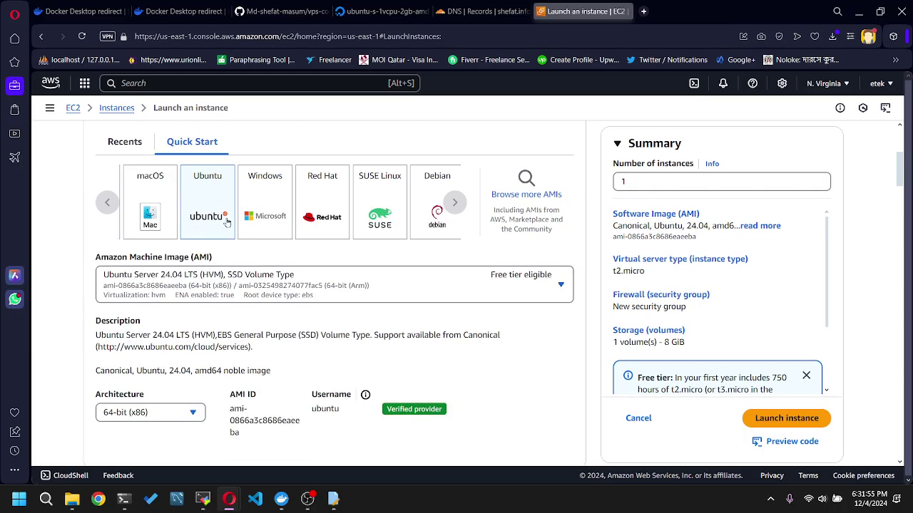
scroll(228, 232, down, 2)
scroll(387, 293, down, 3)
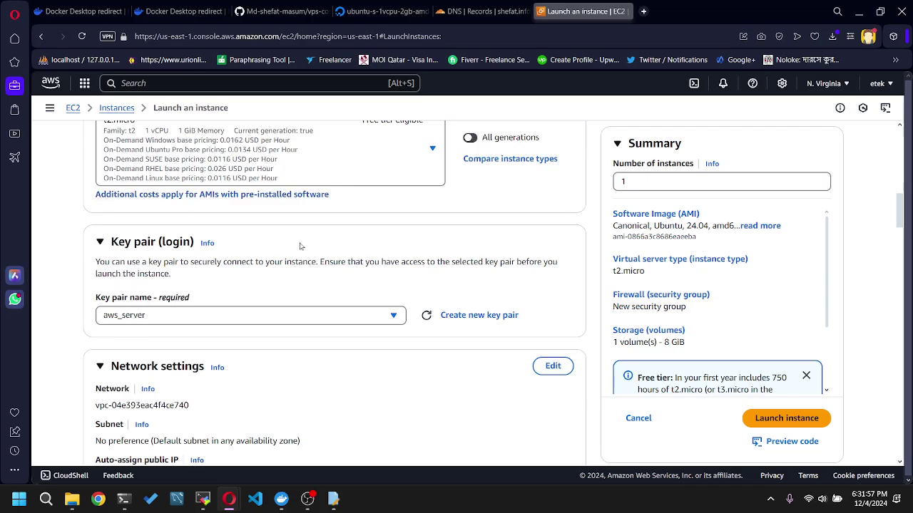
scroll(339, 290, up, 2)
scroll(350, 290, up, 2)
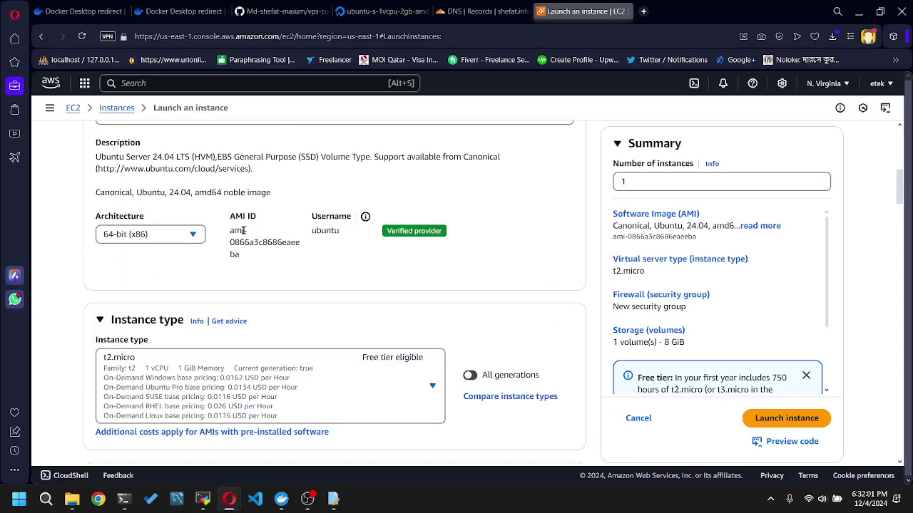
scroll(312, 250, down, 5)
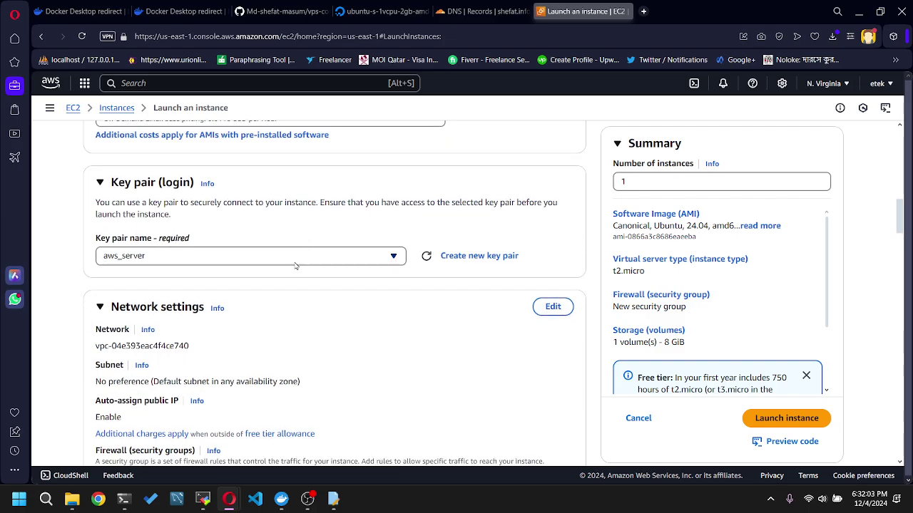
scroll(354, 276, down, 5)
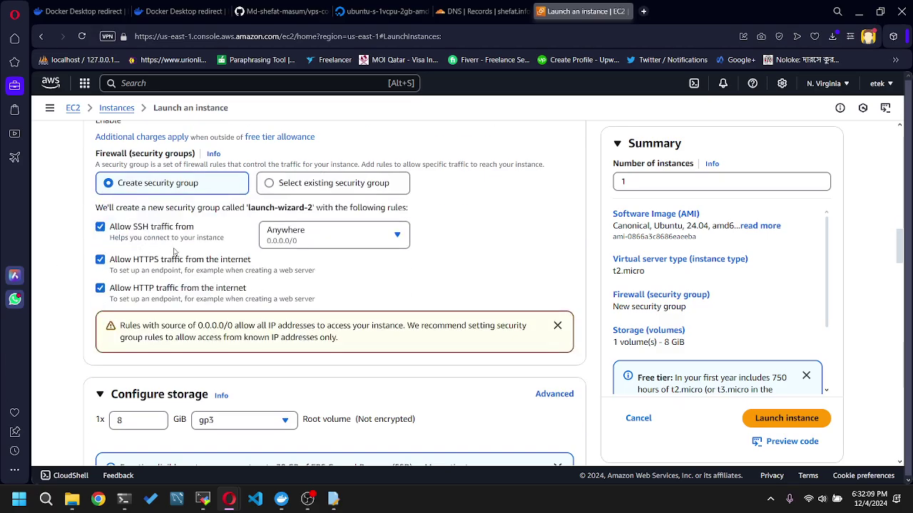
scroll(774, 310, up, 3)
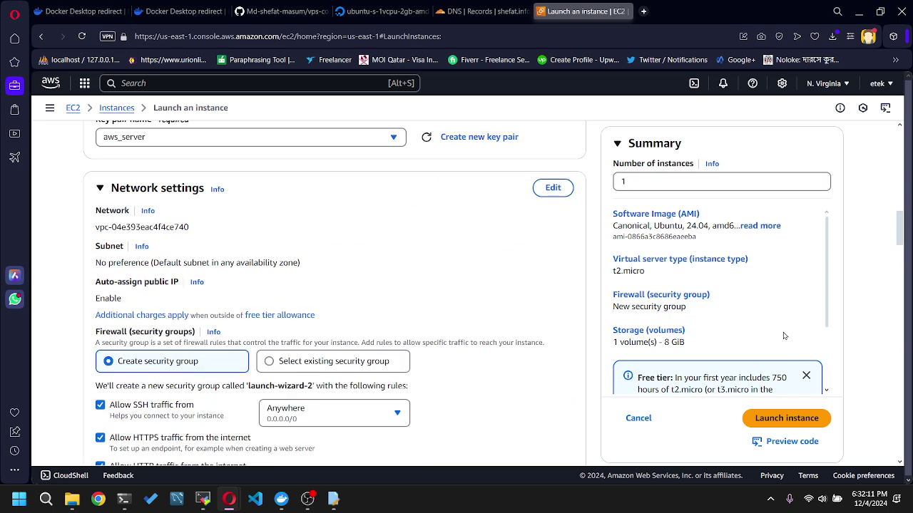
scroll(789, 338, down, 1)
scroll(789, 338, down, 2)
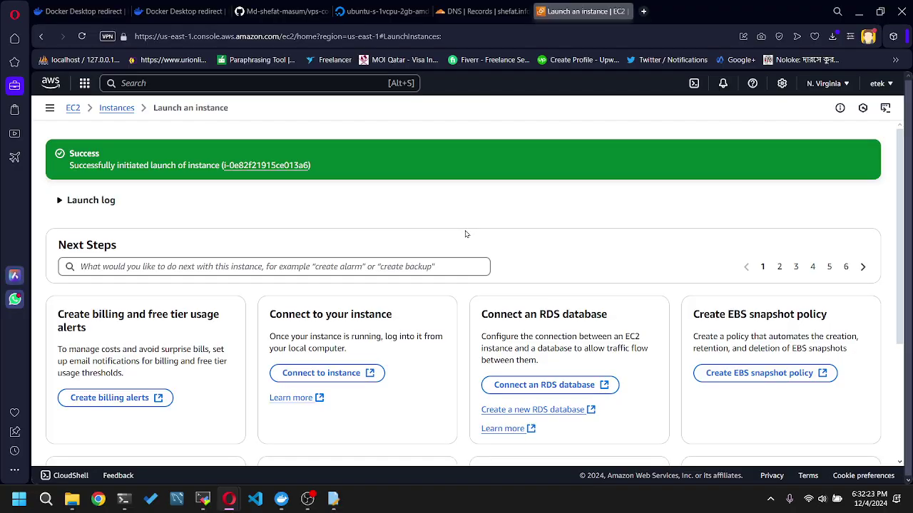
- Scroll through the launch success Next Steps cards, then go to the EC2 Instances list
scroll(471, 232, down, 3)
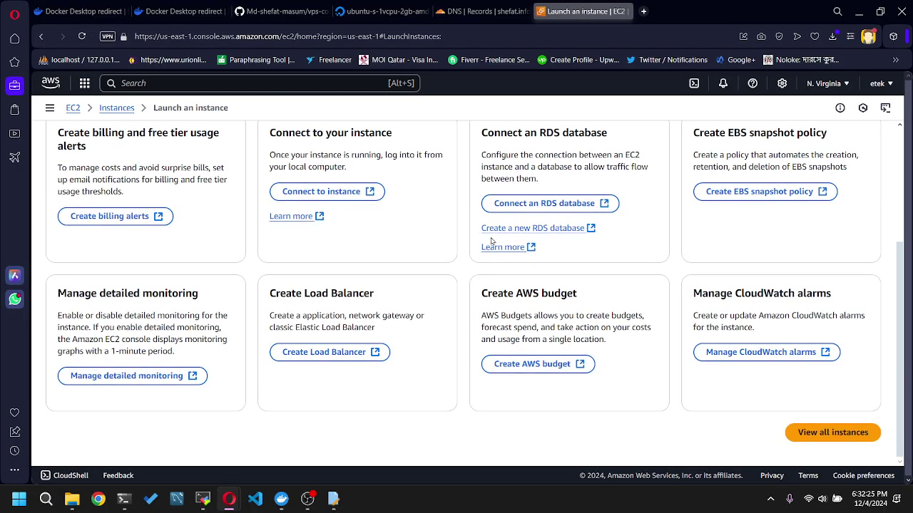
scroll(491, 241, up, 3)
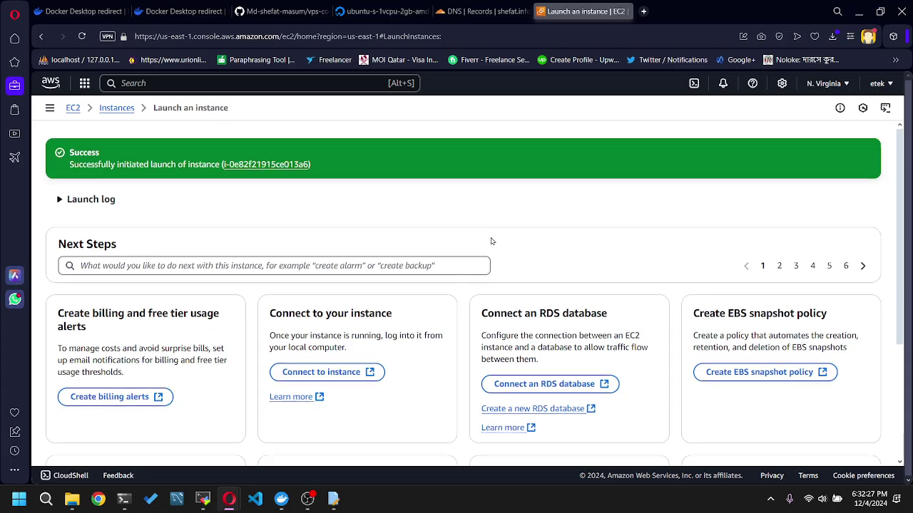
scroll(491, 242, down, 3)
scroll(491, 242, up, 3)
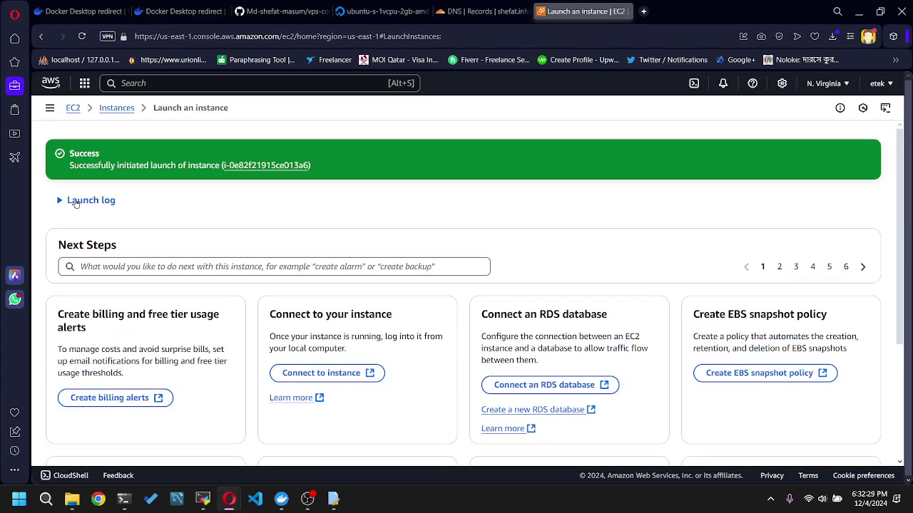
scroll(621, 240, down, 2)
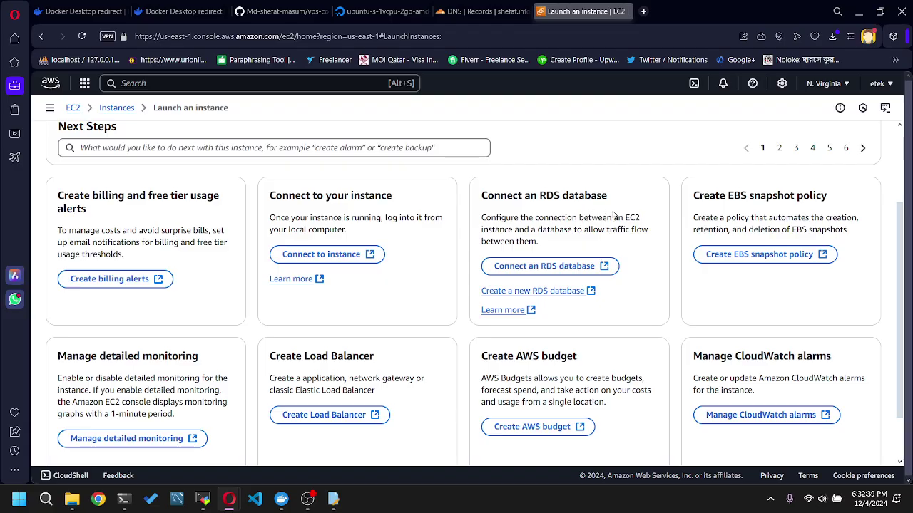
scroll(749, 214, down, 1)
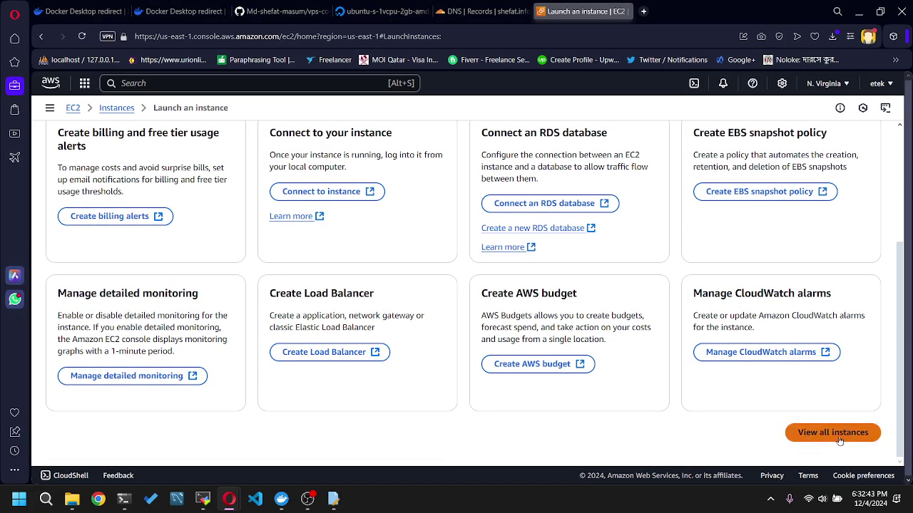
scroll(852, 386, up, 3)
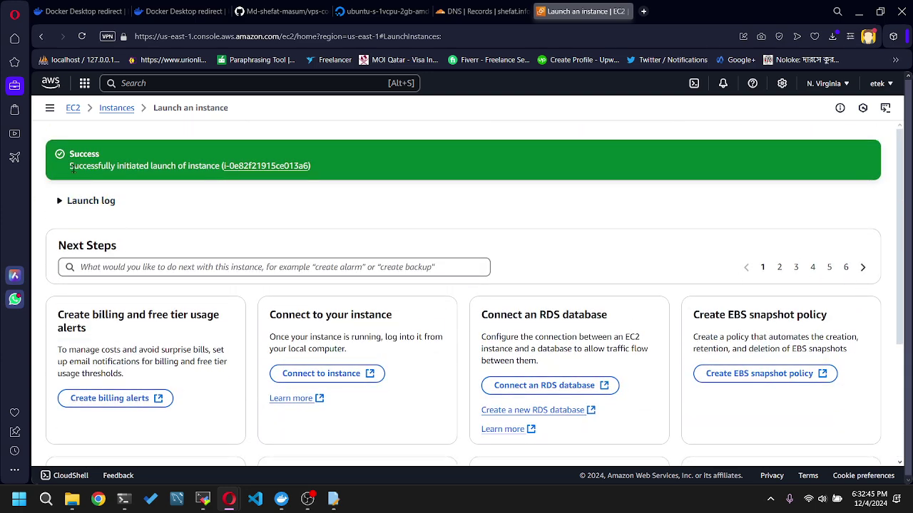
click(116, 107)
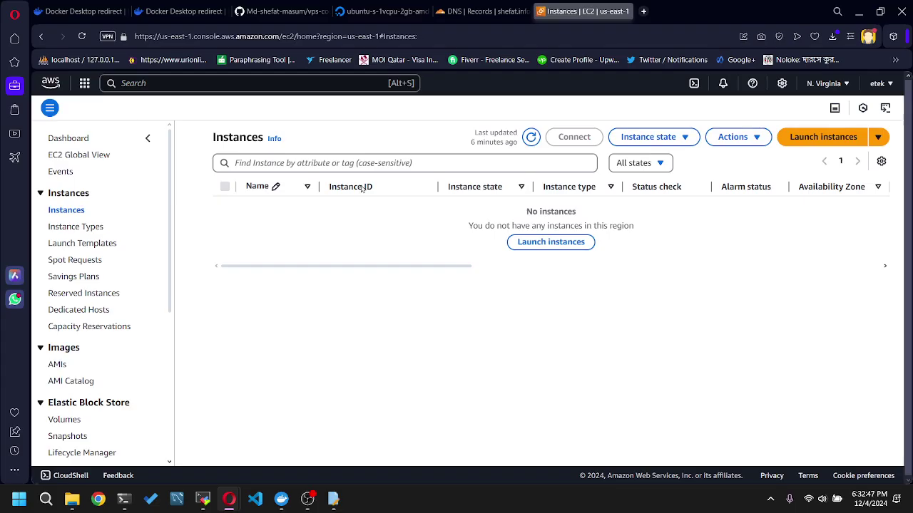
- Refresh the Instances list and open the running fileserver t2.micro instance's summary
click(531, 137)
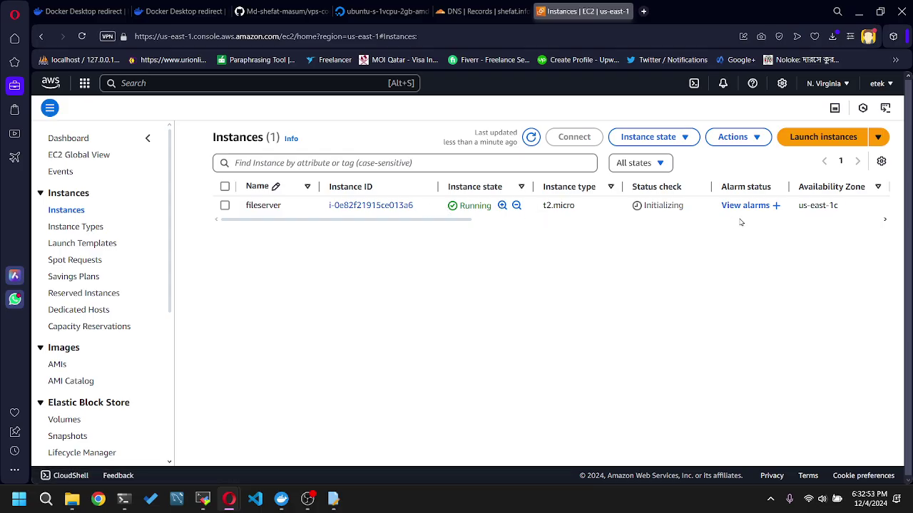
click(372, 211)
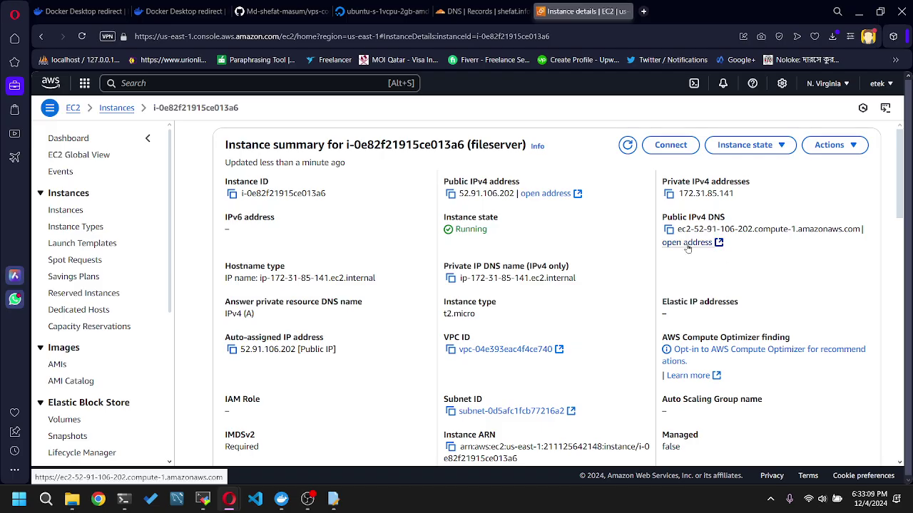
- Open fileserver's public DNS address in a new tab, which returns ERR_CONNECTION_REFUSED
click(688, 244)
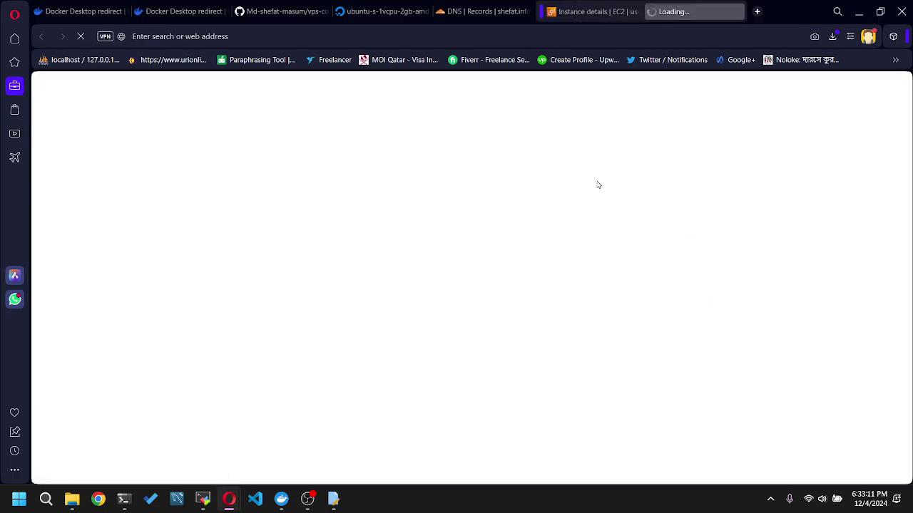
click(587, 16)
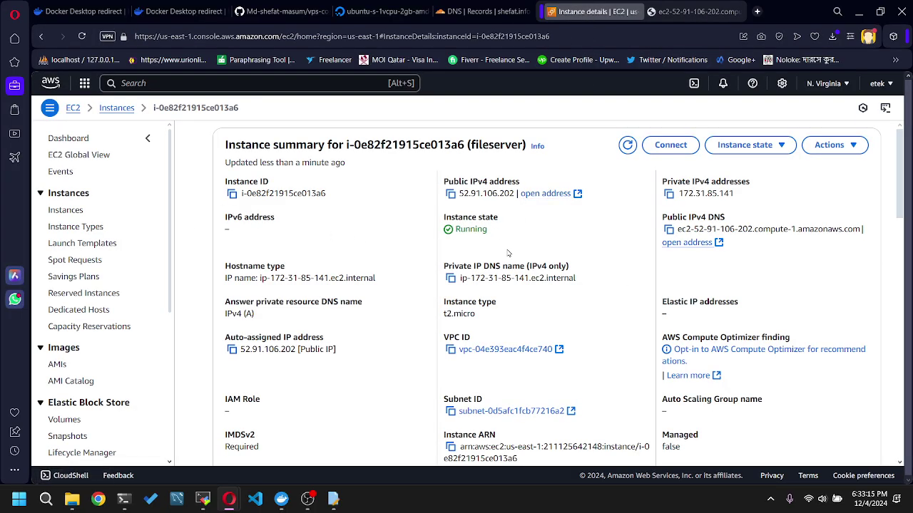
scroll(513, 251, down, 1)
scroll(464, 273, down, 2)
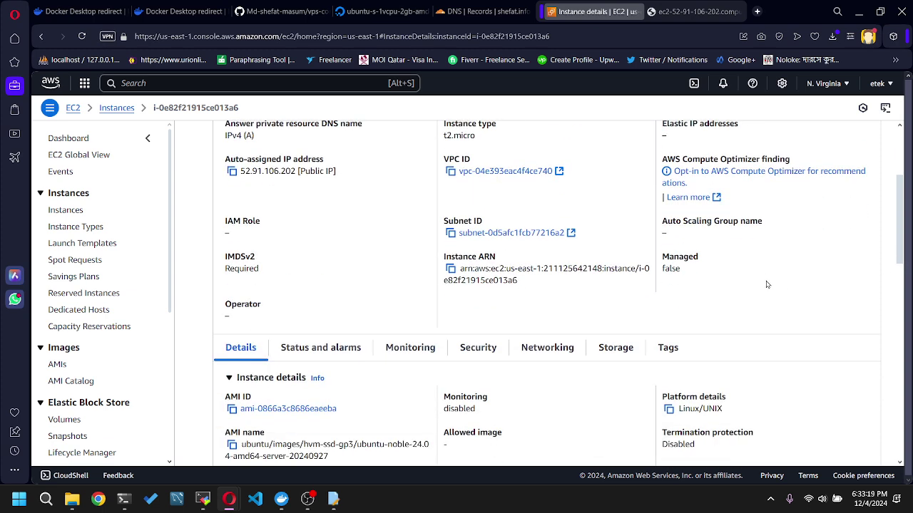
scroll(767, 284, up, 3)
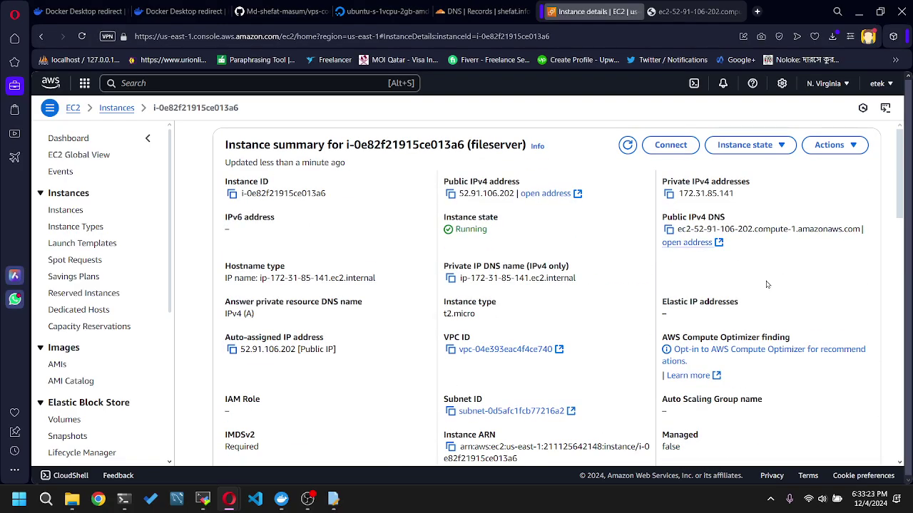
click(695, 11)
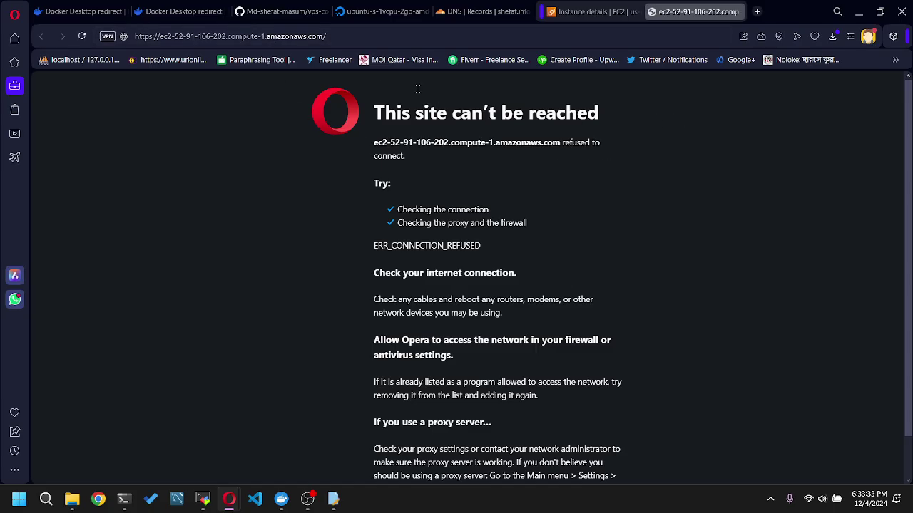
key(F5)
click(606, 12)
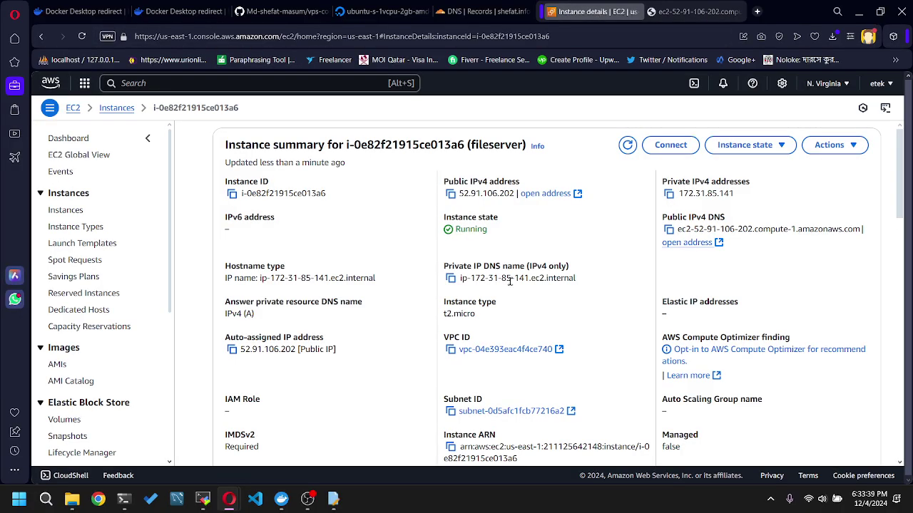
scroll(450, 262, down, 8)
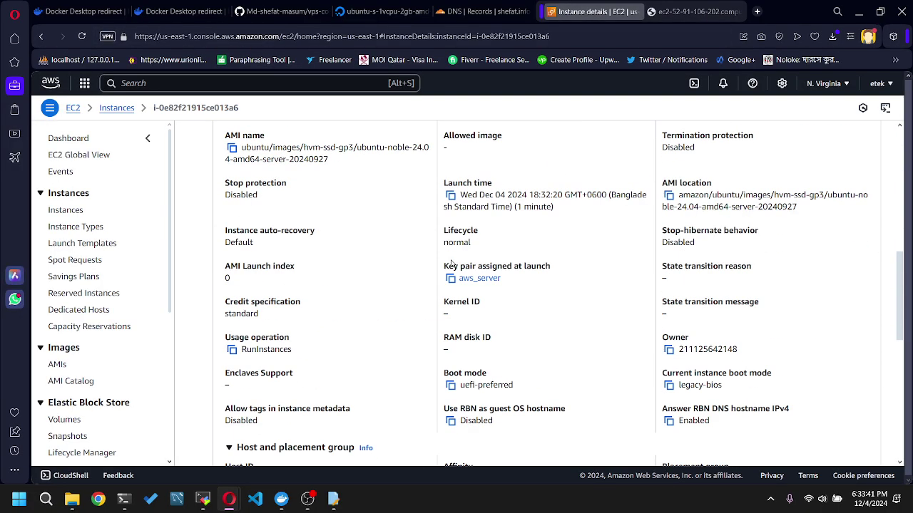
scroll(451, 264, up, 2)
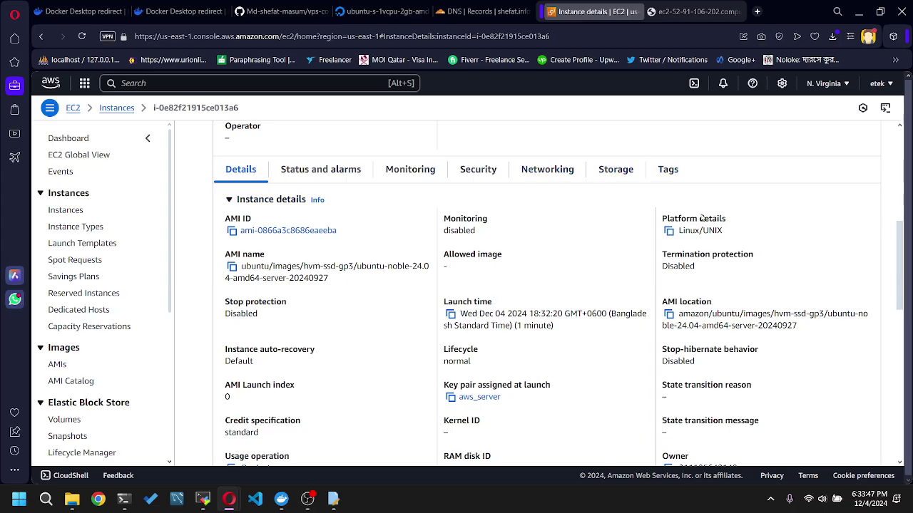
scroll(720, 335, down, 8)
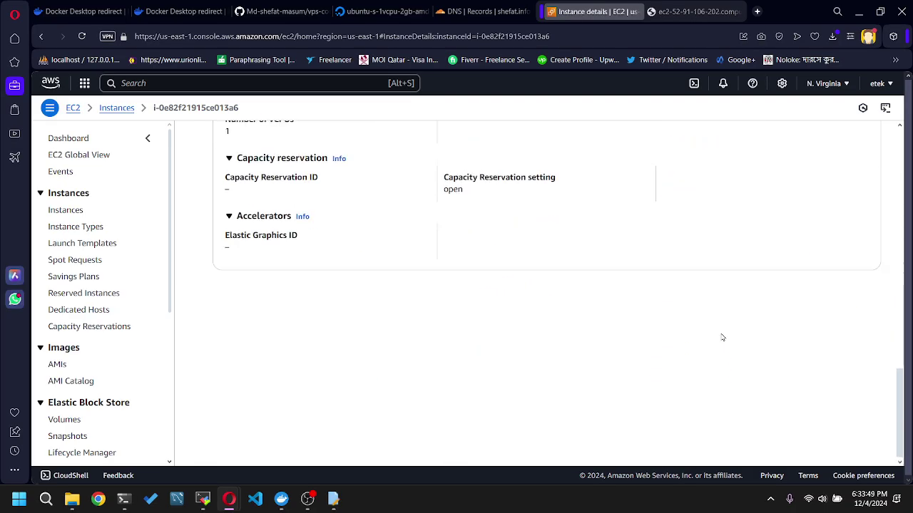
scroll(722, 338, up, 3)
scroll(723, 337, up, 10)
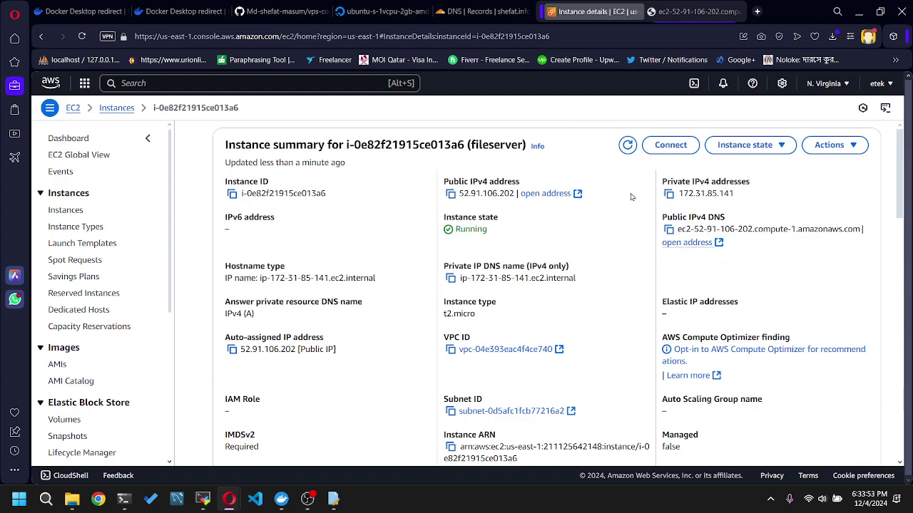
- Start an EC2 Instance Connect terminal on fileserver as user ubuntu
click(670, 145)
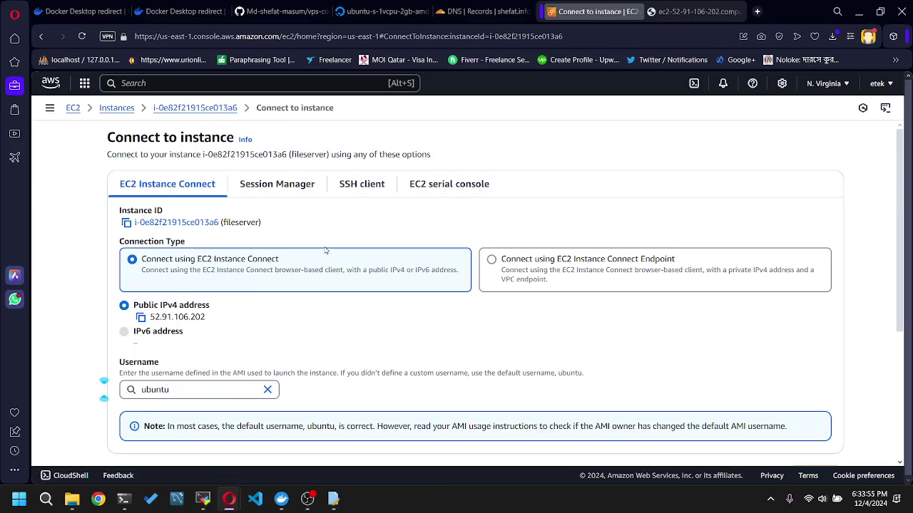
scroll(366, 257, down, 2)
scroll(366, 257, up, 2)
scroll(611, 295, down, 2)
click(814, 356)
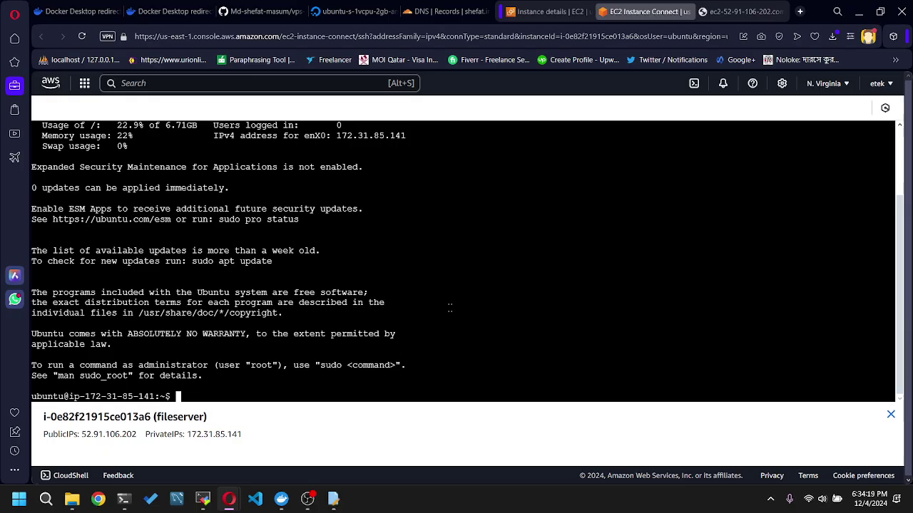
click(264, 12)
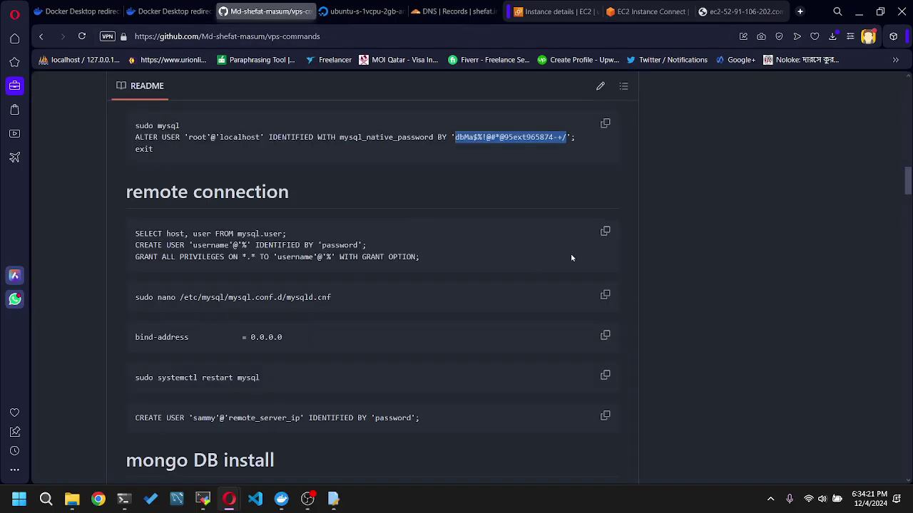
- Copy the apt-get update and apt install apache2 lines from the README into fileserver's shell prompt
scroll(570, 253, up, 5)
scroll(559, 249, up, 10)
scroll(178, 296, down, 2)
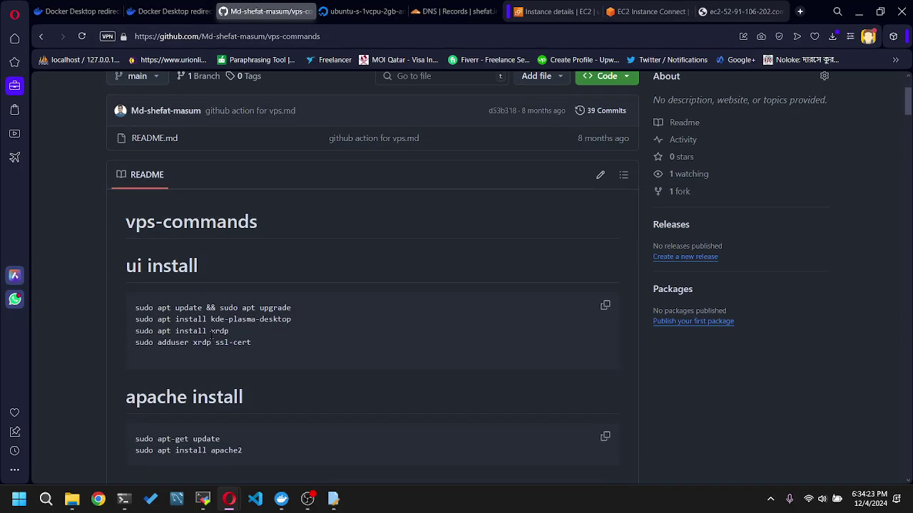
scroll(245, 342, down, 3)
drag(244, 332, 127, 322)
key(super+c)
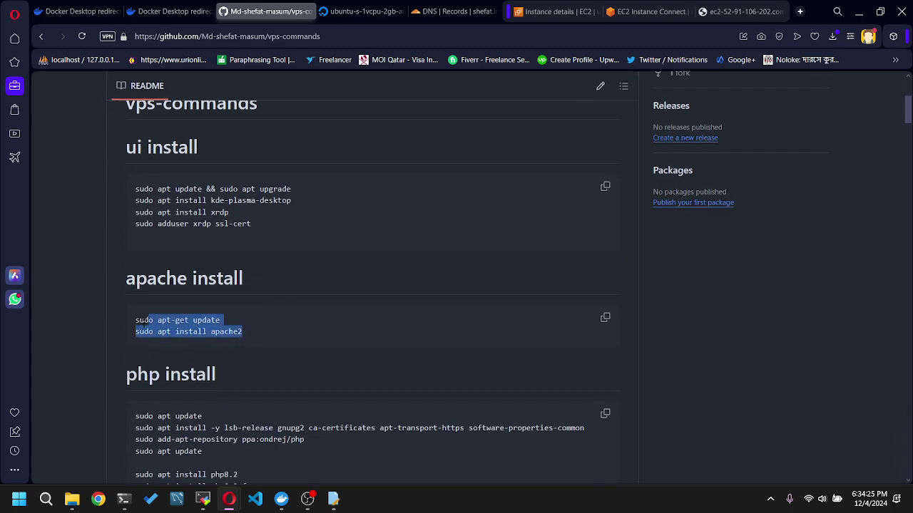
click(738, 12)
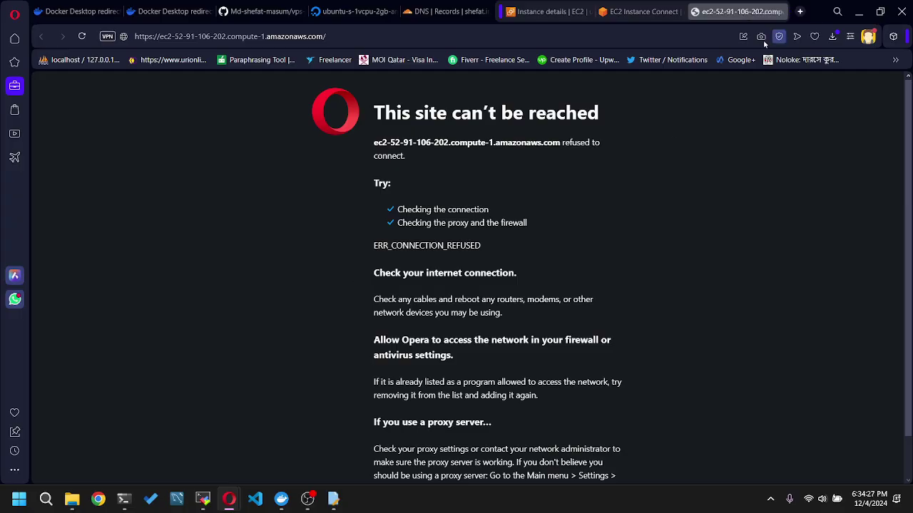
click(642, 11)
right_click(441, 238)
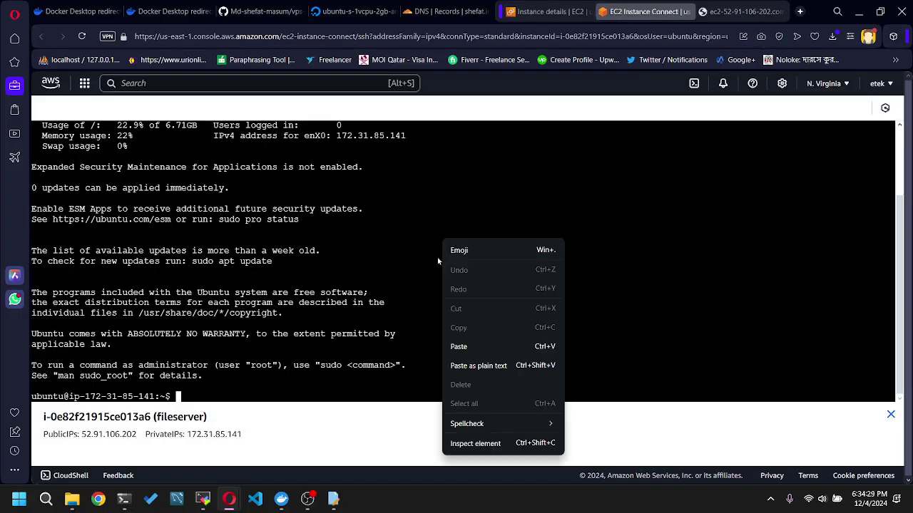
click(486, 346)
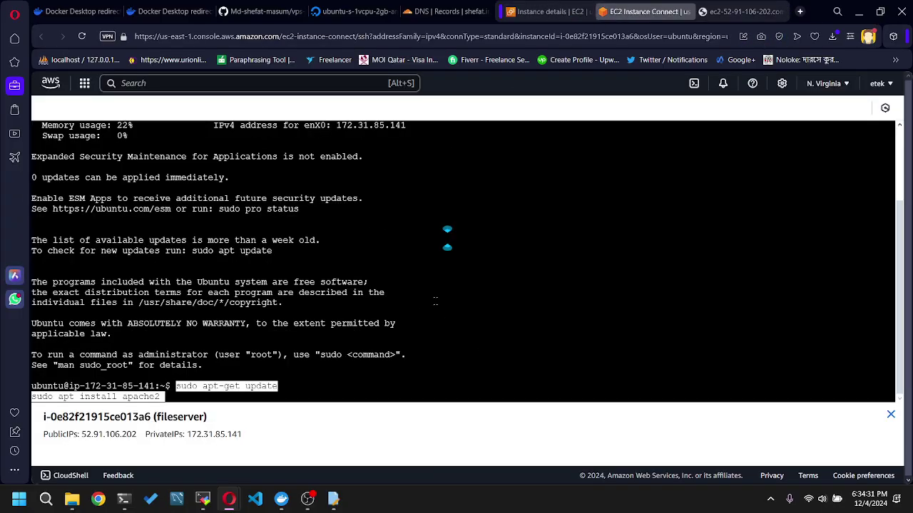
- Run the pasted commands and answer y to install apache2 on fileserver
key(Return)
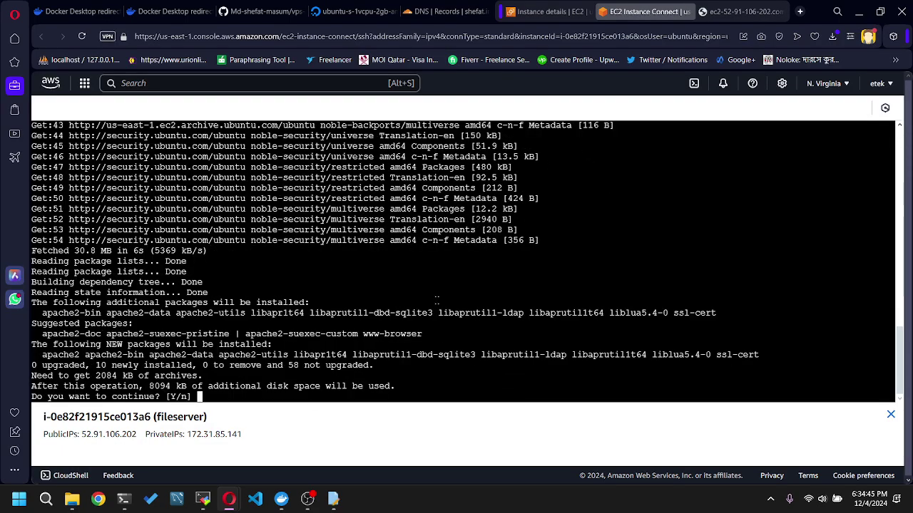
text(y)
key(Return)
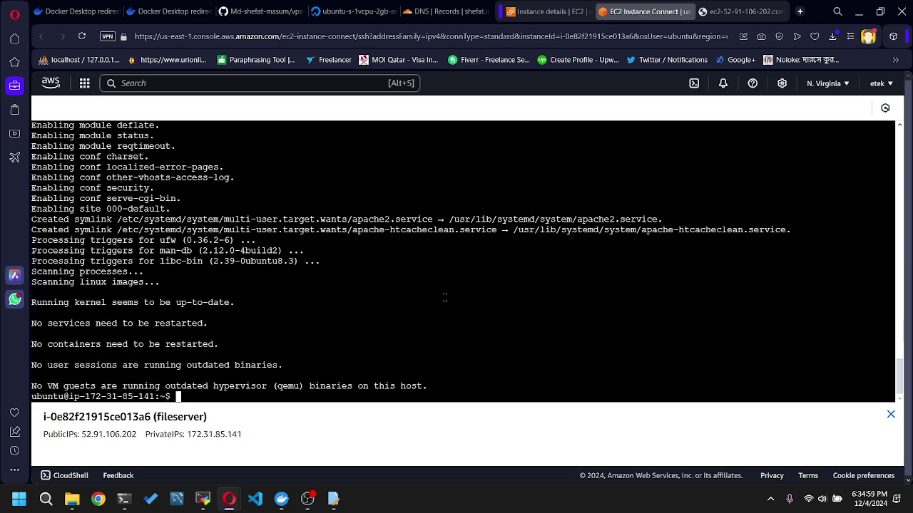
click(740, 12)
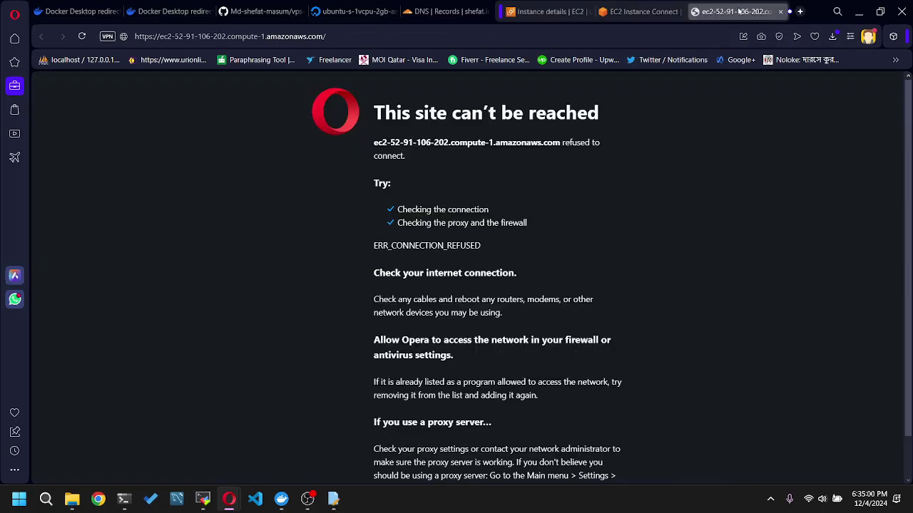
- Reload the public address page, which still refuses the connection, and return to the terminal
click(81, 37)
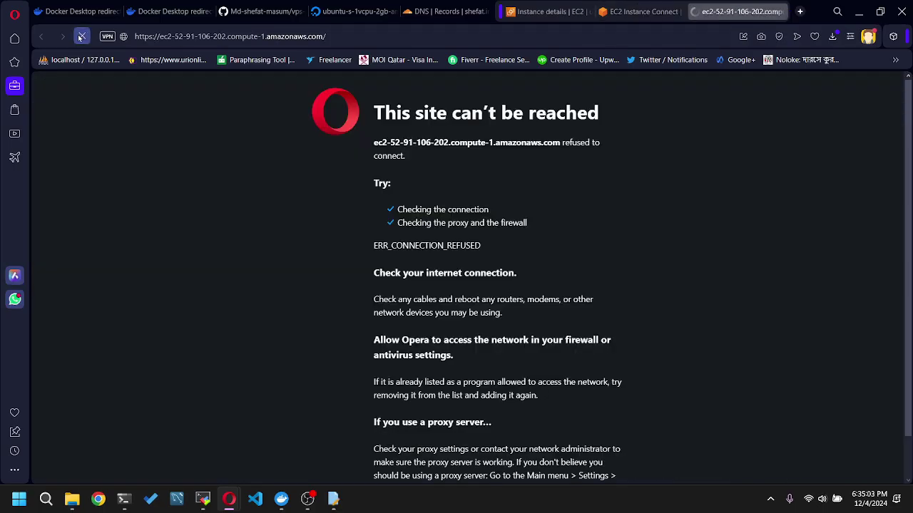
click(645, 12)
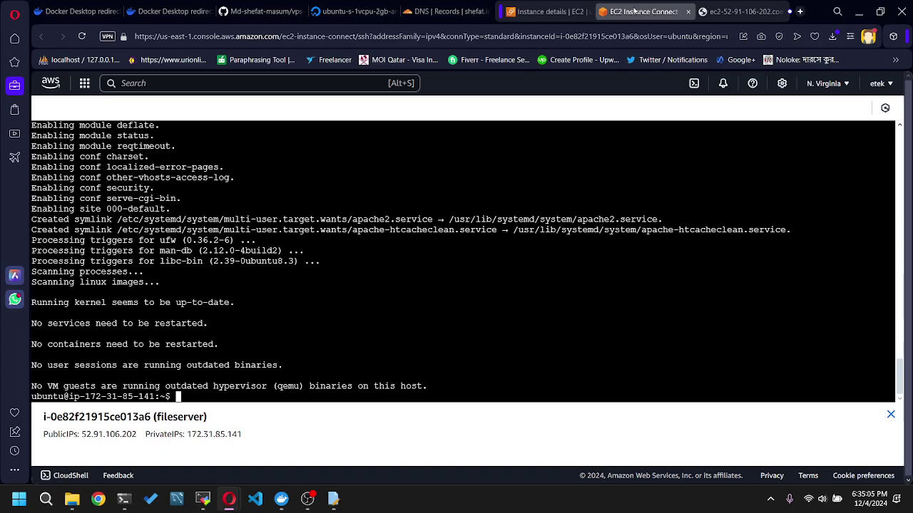
click(739, 11)
click(645, 12)
- Go to /var/www and list its contents with ls and ls -a
text(cd /)
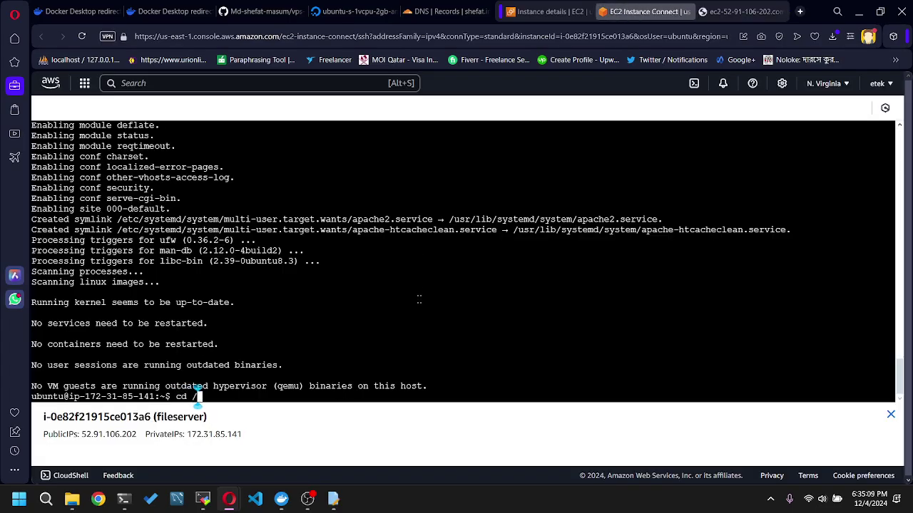
text(var/www)
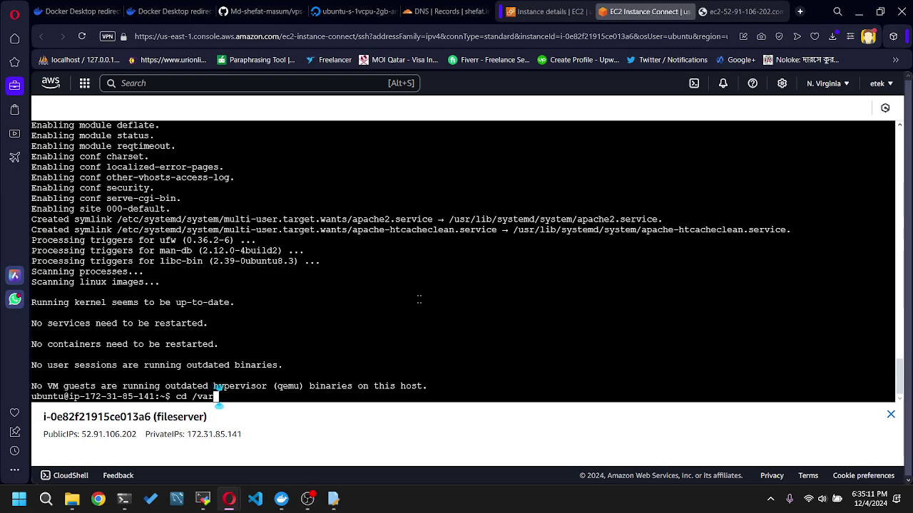
key(Return)
text(ls)
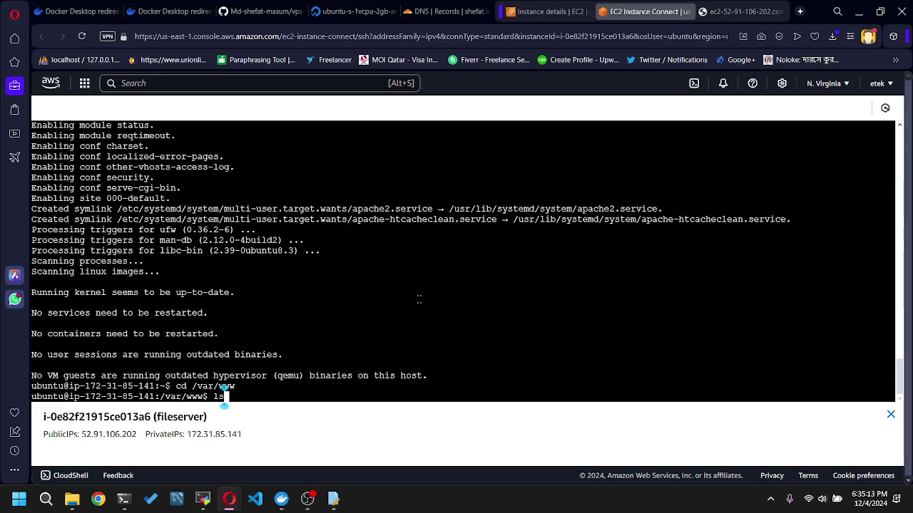
key(Return)
text(ls-a)
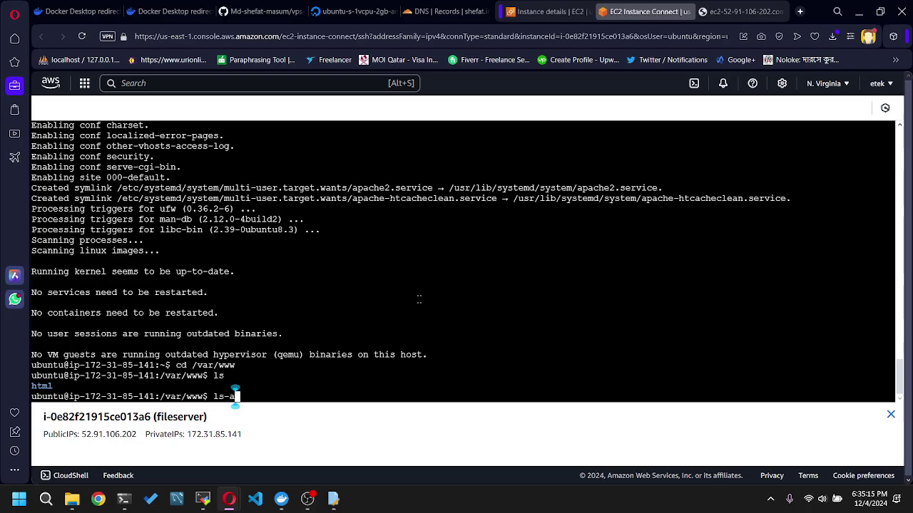
key(Return)
key(Up)
key(Left)
key(Left)
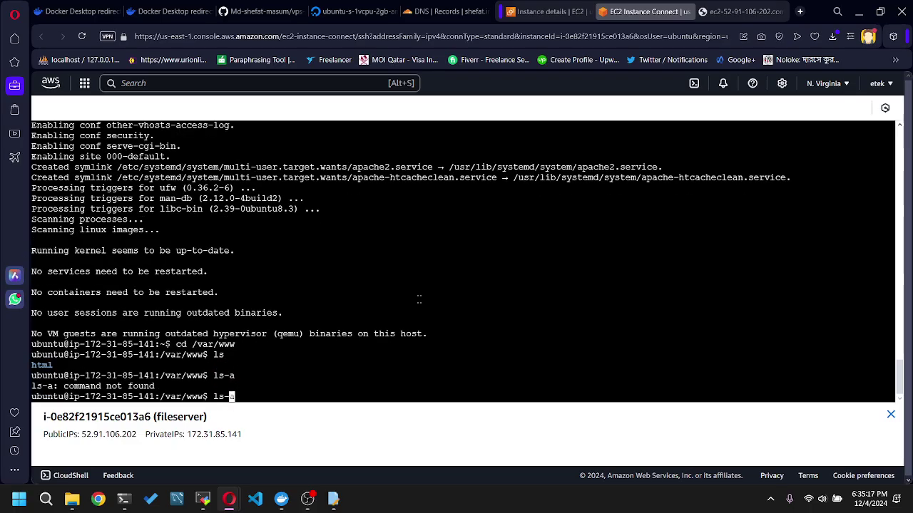
key(Return)
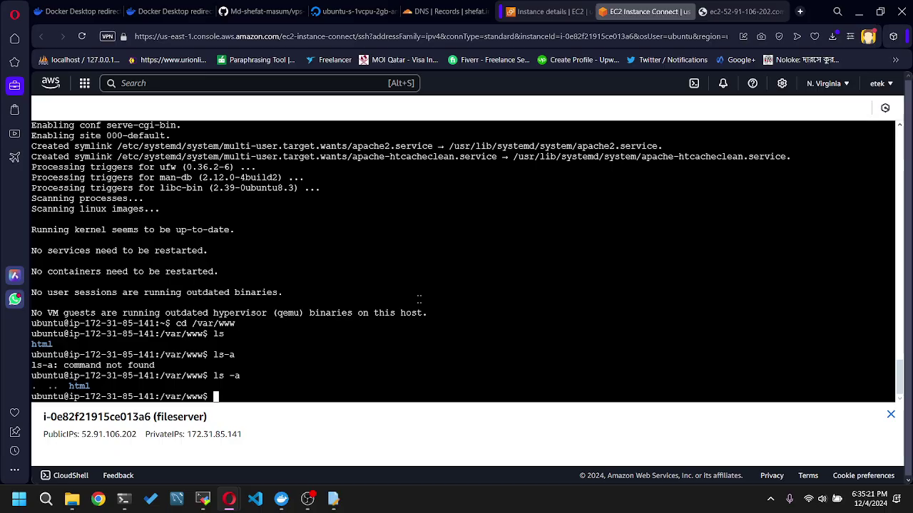
- Change into /etc/apache2 and list all its files with ls -a
text(cd)
text(/etc/apach2)
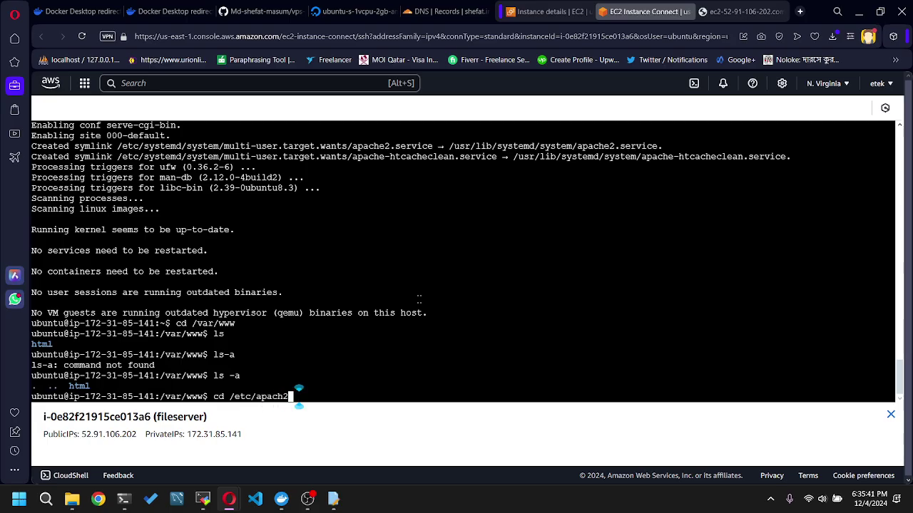
key(BackSpace)
key(BackSpace)
text(he2)
key(Return)
text(ls -a)
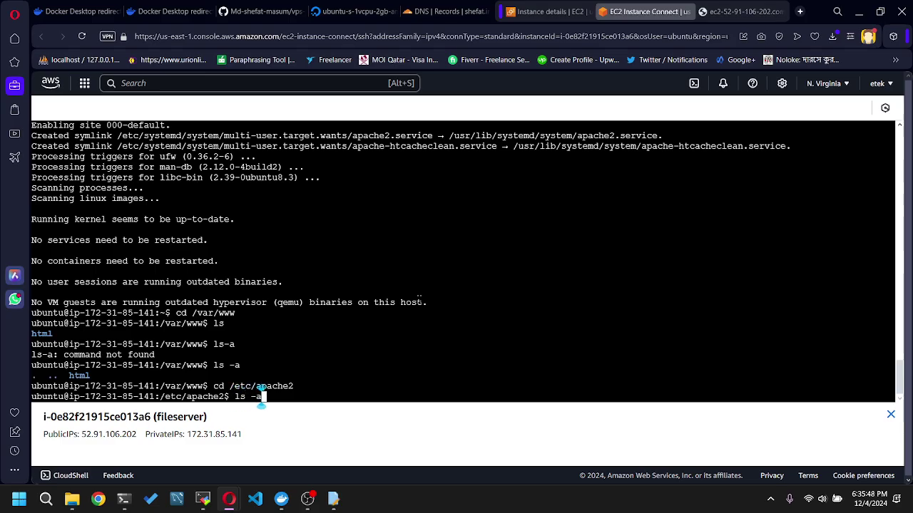
key(Return)
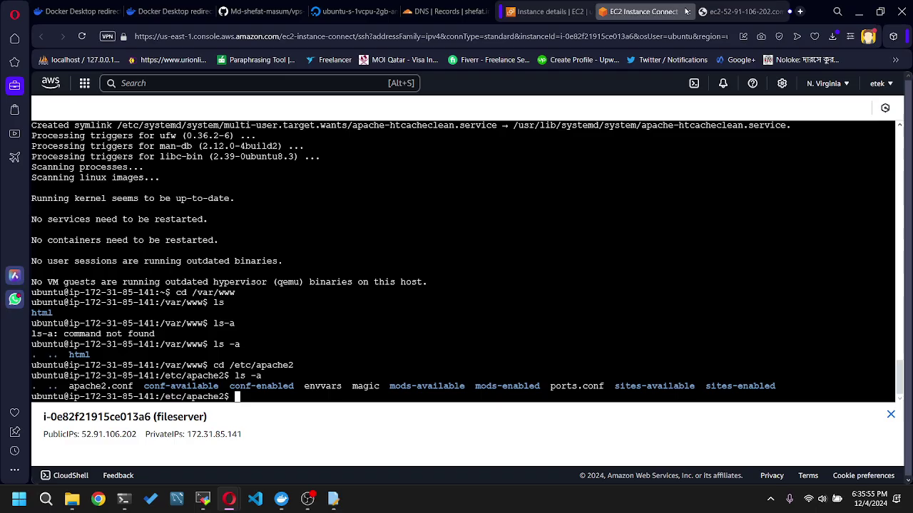
- Try public IPv4 52.91.106.202 in a new tab; it also refuses the connection
click(549, 11)
scroll(664, 208, up, 2)
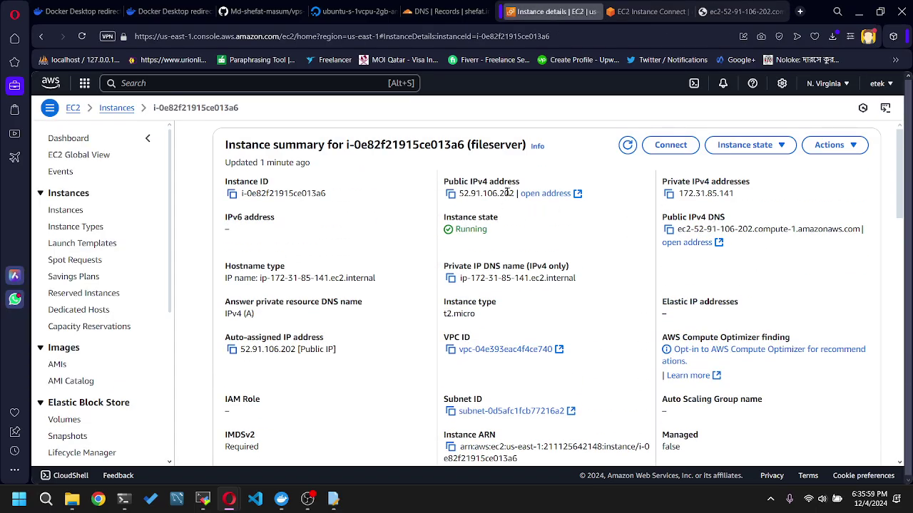
click(577, 194)
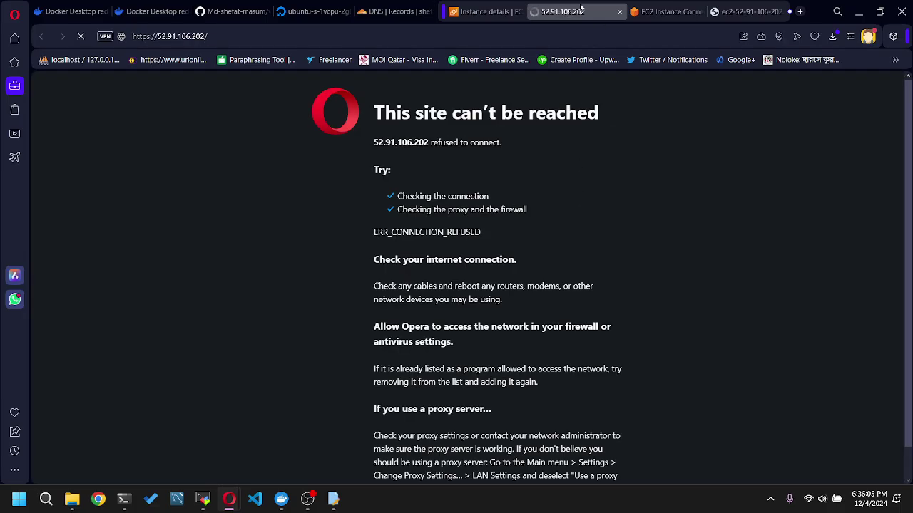
click(619, 12)
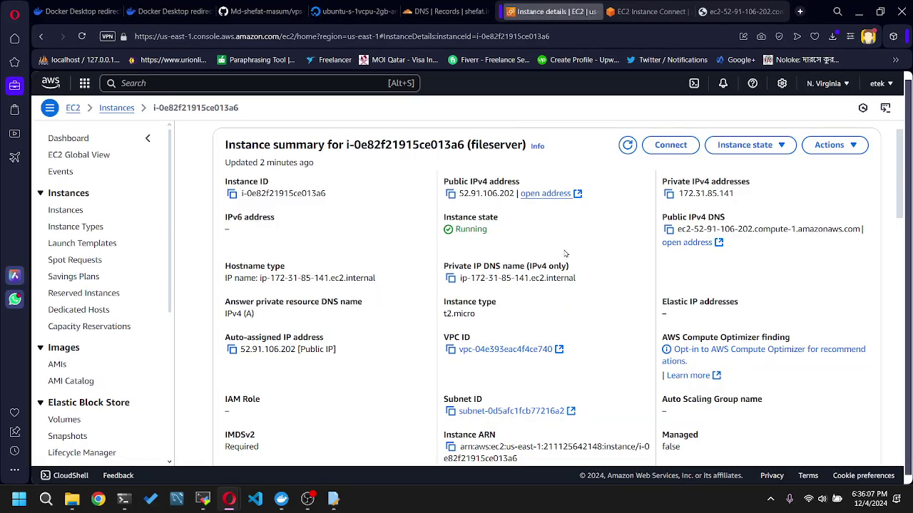
click(627, 144)
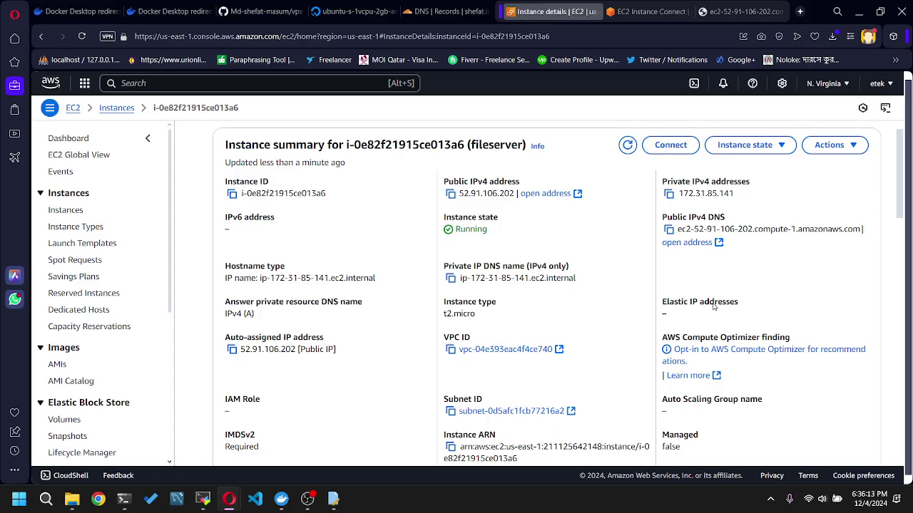
scroll(743, 317, down, 2)
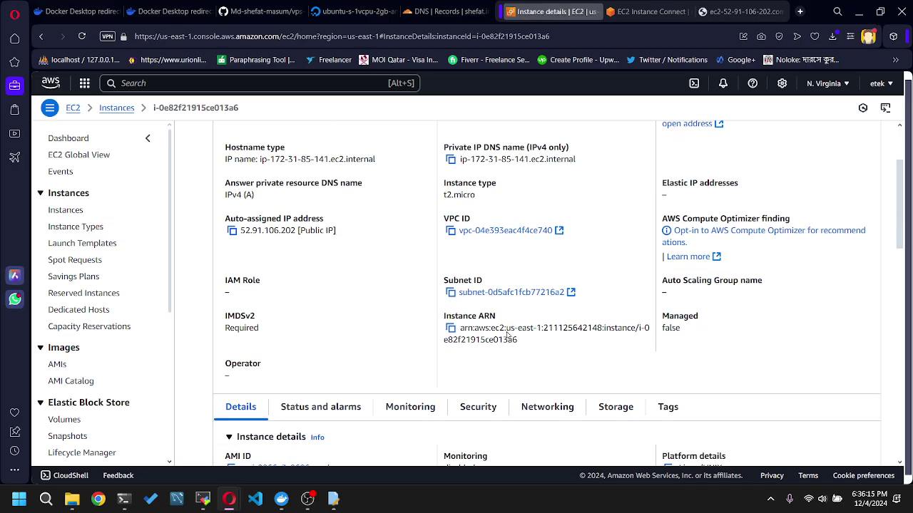
scroll(507, 334, up, 2)
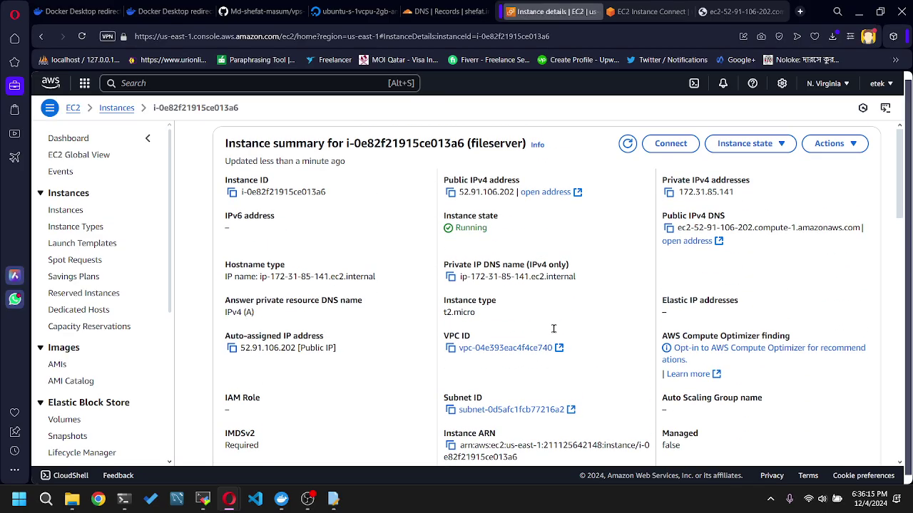
click(575, 194)
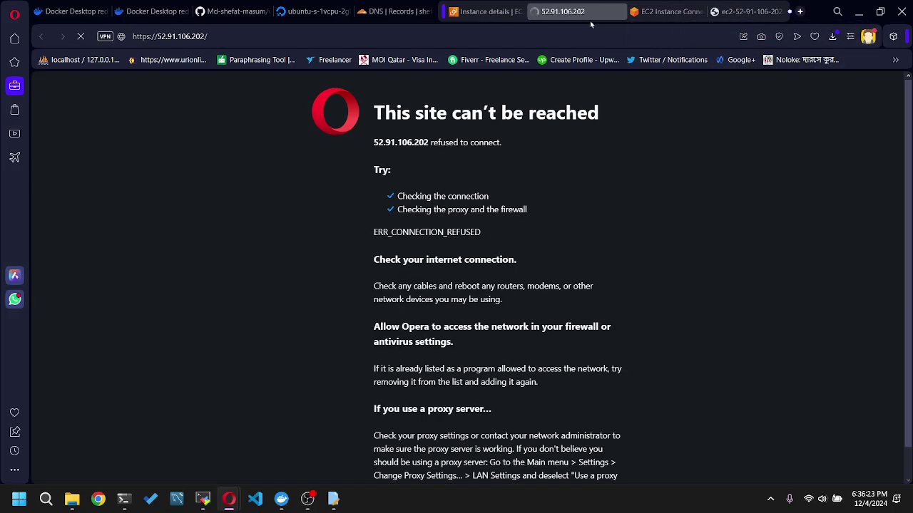
click(741, 11)
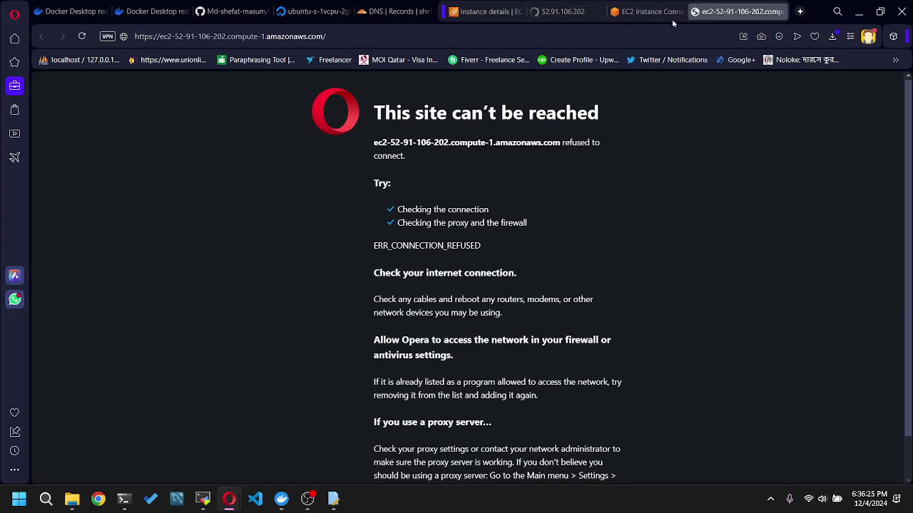
click(653, 11)
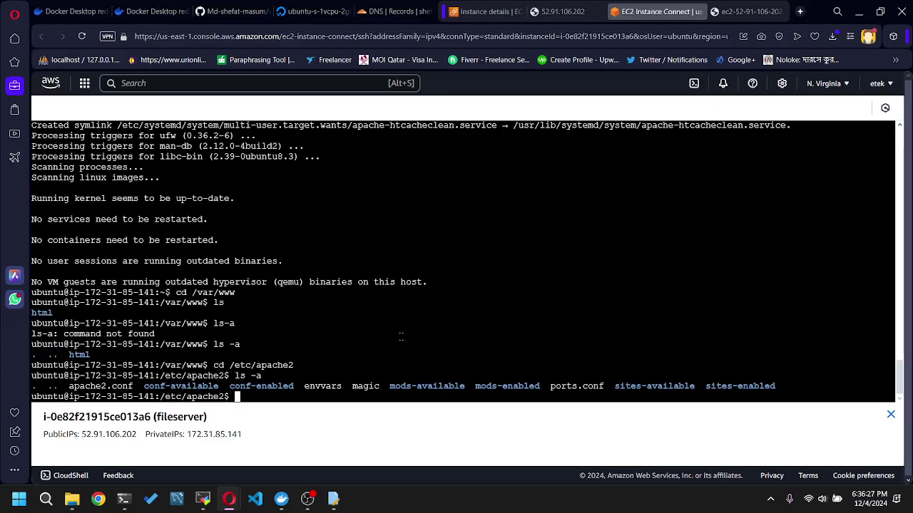
- Move into sites-available and list the site configuration files
text(cd sites-a)
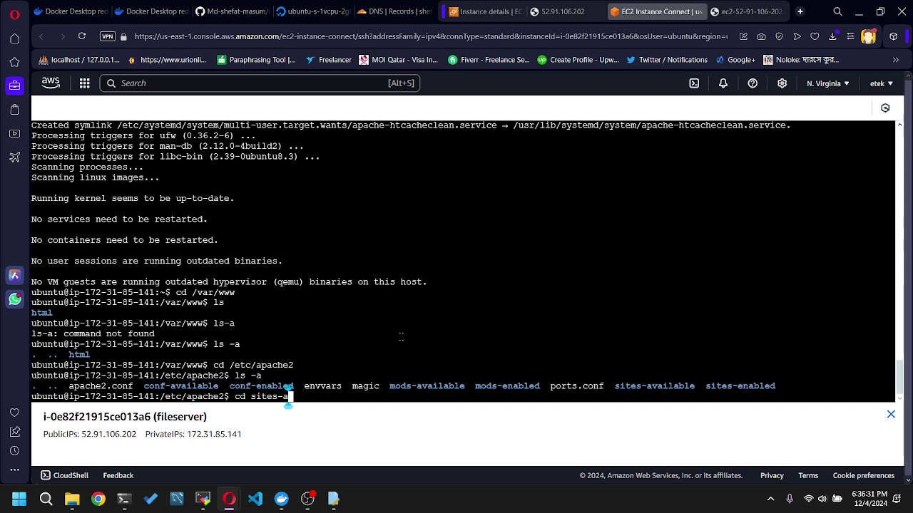
text(vailable)
key(Return)
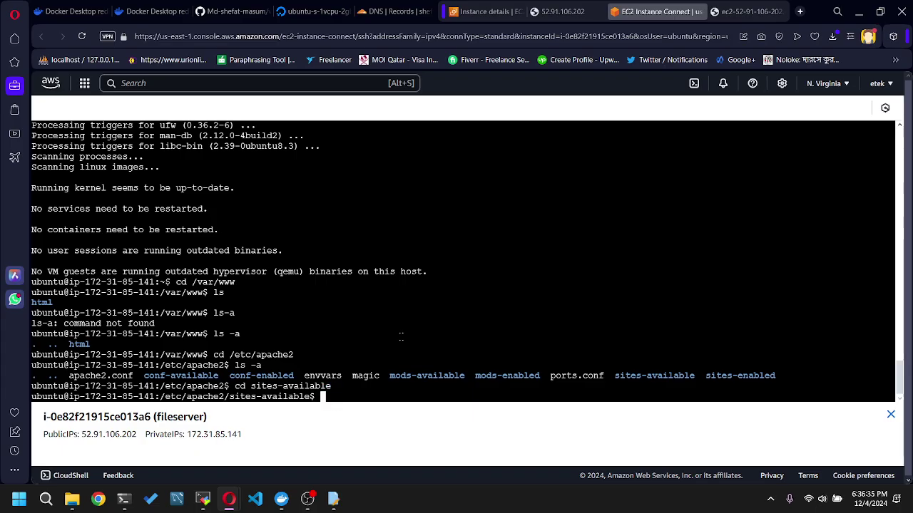
text(ls)
key(Return)
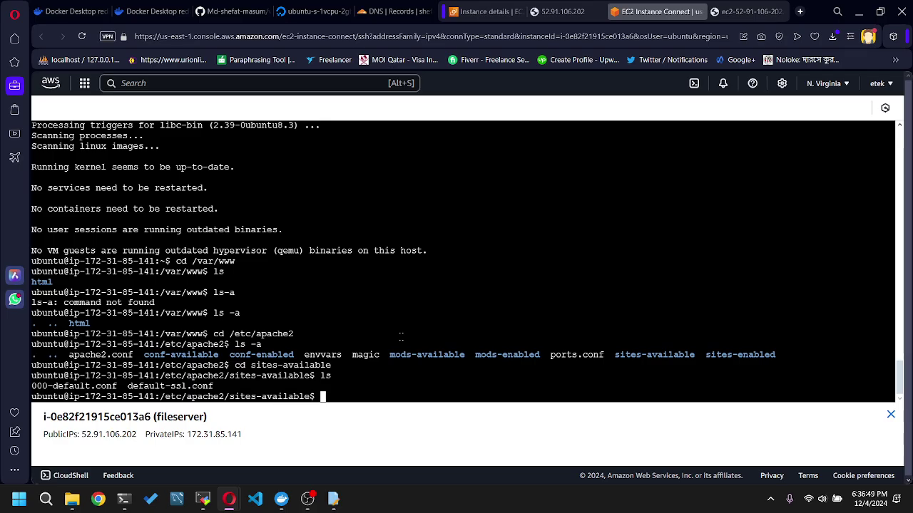
- View 000-default.conf in nano, exit without saving, and strip nano from the recalled command
text(nano 000)
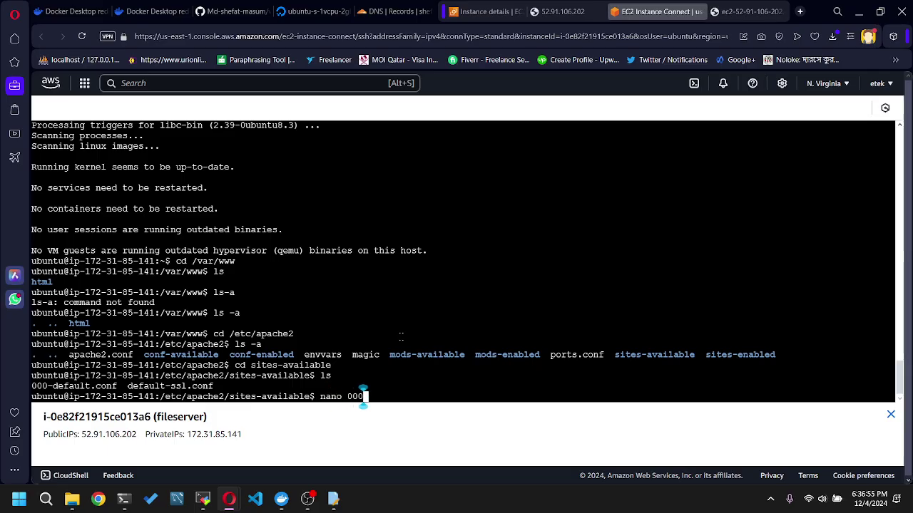
text(-default.)
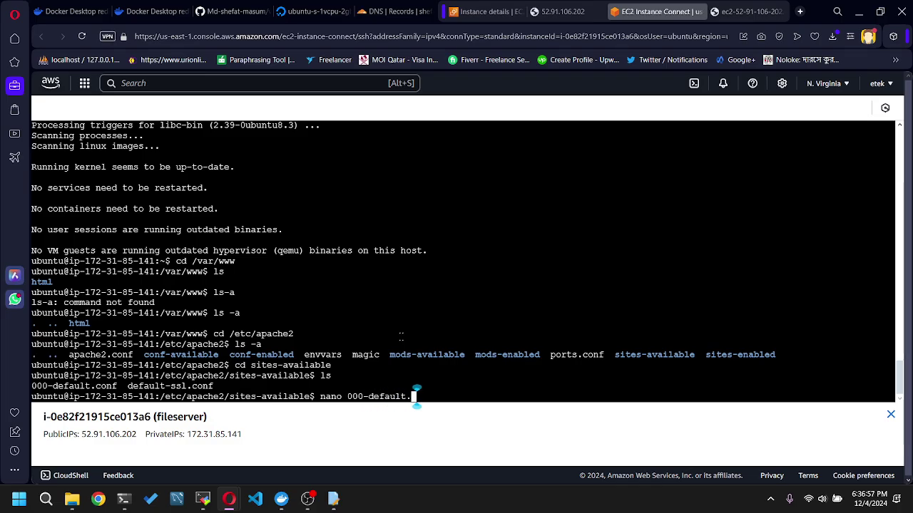
text(conf)
key(Return)
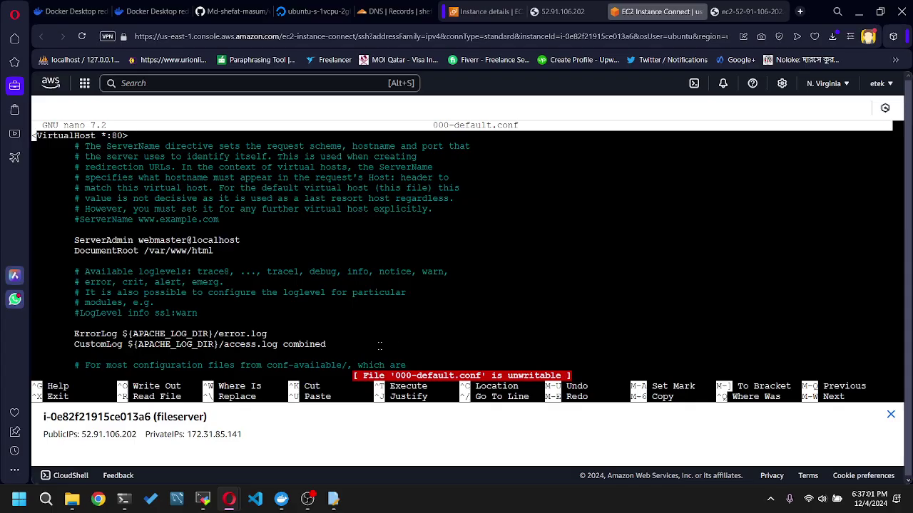
key(Down)
key(Down)
key(Down)
key(Down)
key(Down)
key(Down)
key(Down)
key(Down)
key(Down)
key(Down)
key(Down)
key(Down)
key(Down)
key(Down)
key(Down)
key(Down)
key(Down)
key(Down)
key(Down)
key(Down)
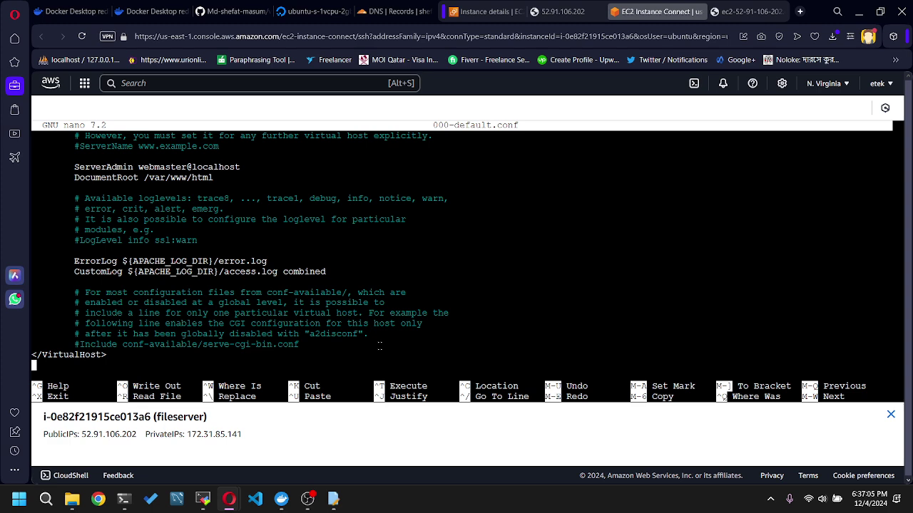
key(ctrl+x)
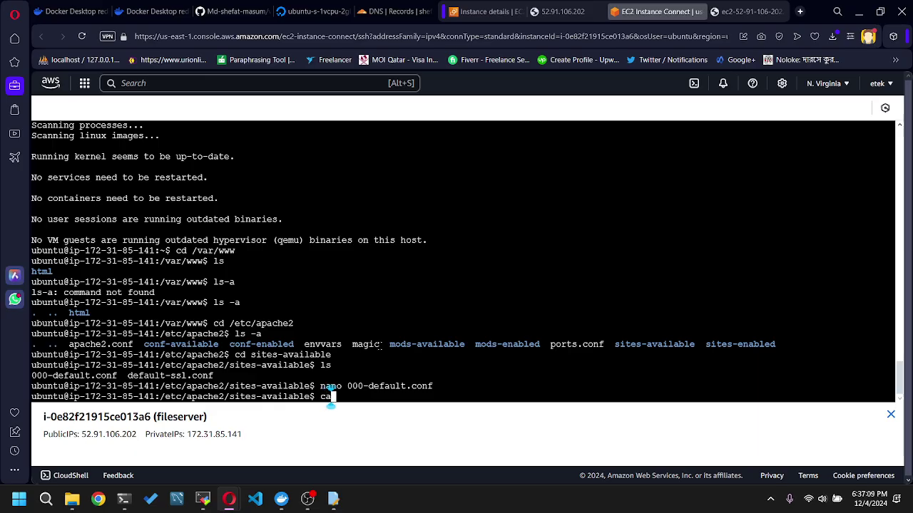
key(Up)
key(Left)
key(Left)
key(Left)
key(Left)
key(Left)
key(Left)
key(Left)
key(Left)
key(Left)
key(Left)
key(Left)
key(Left)
key(Left)
key(Left)
key(Left)
key(Left)
key(Left)
key(Left)
key(Left)
key(Left)
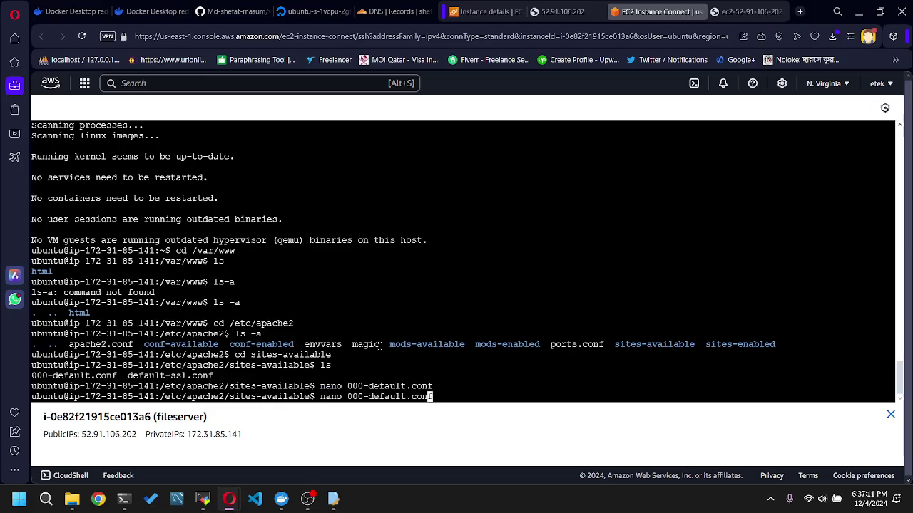
key(Right)
key(Right)
key(Right)
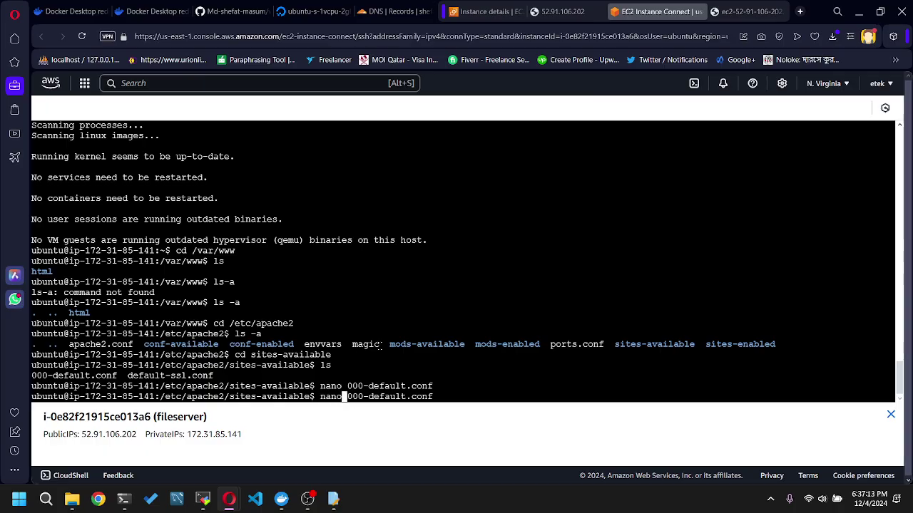
key(BackSpace)
key(BackSpace)
key(BackSpace)
key(BackSpace)
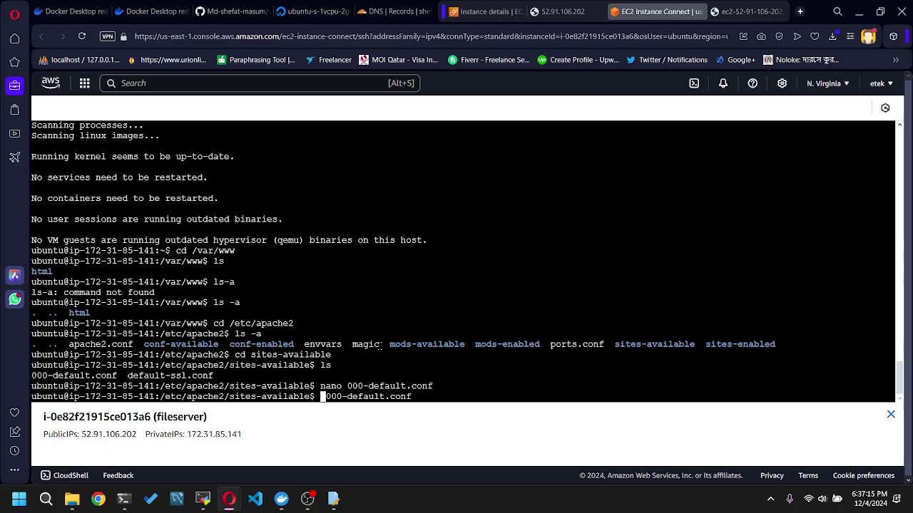
- Print 000-default.conf to the terminal with cat
text(cat)
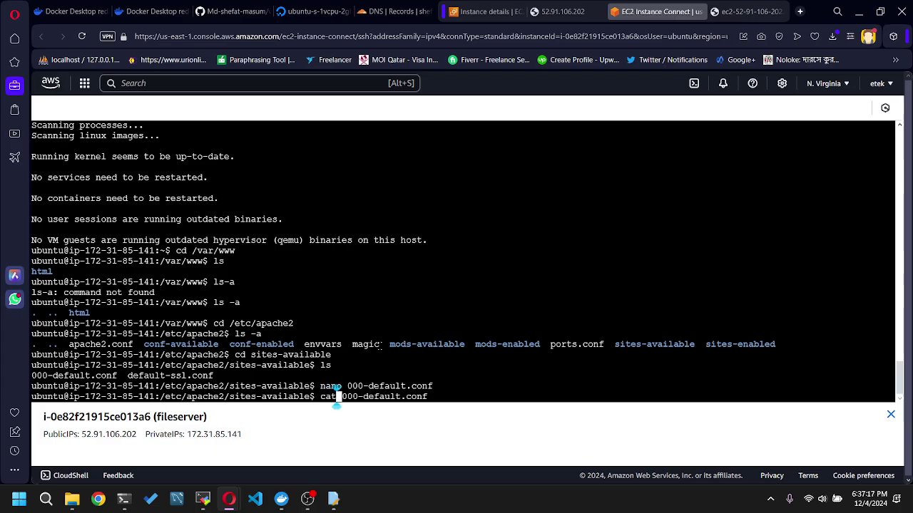
key(Return)
scroll(389, 339, up, 4)
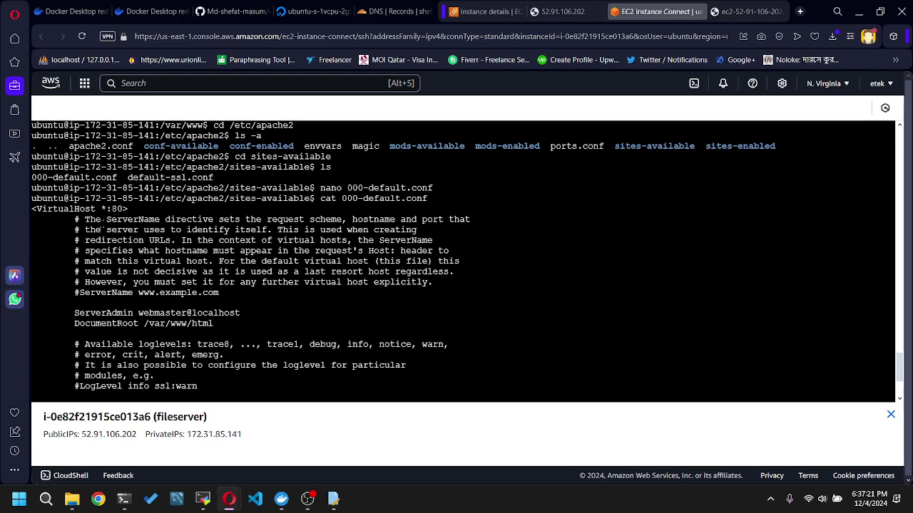
scroll(336, 285, down, 4)
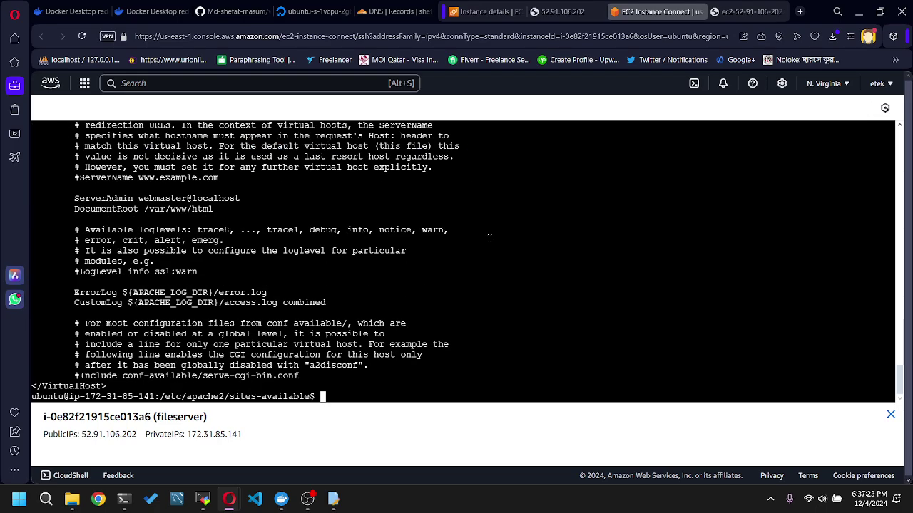
- Restart Apache2 with sudo service apache2 restart, correcting the mistyped 'server'
text(sudo )
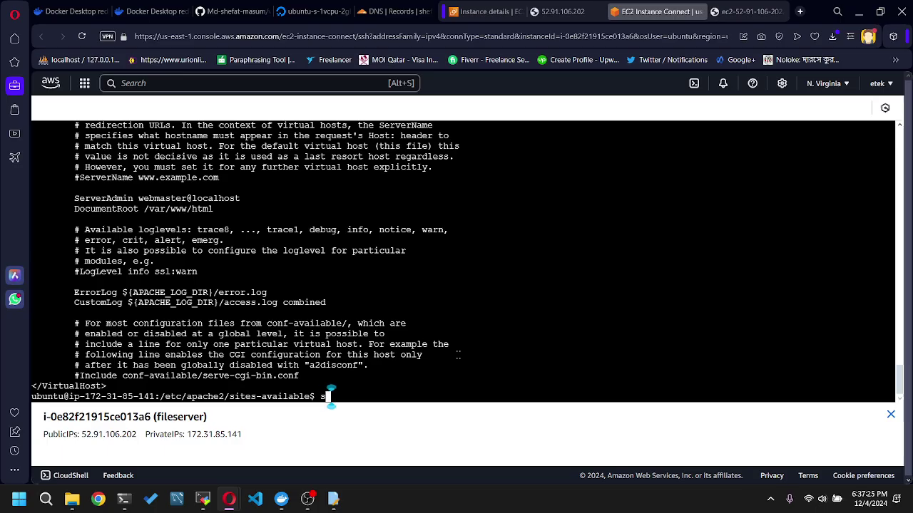
text(pach)
text(server apache)
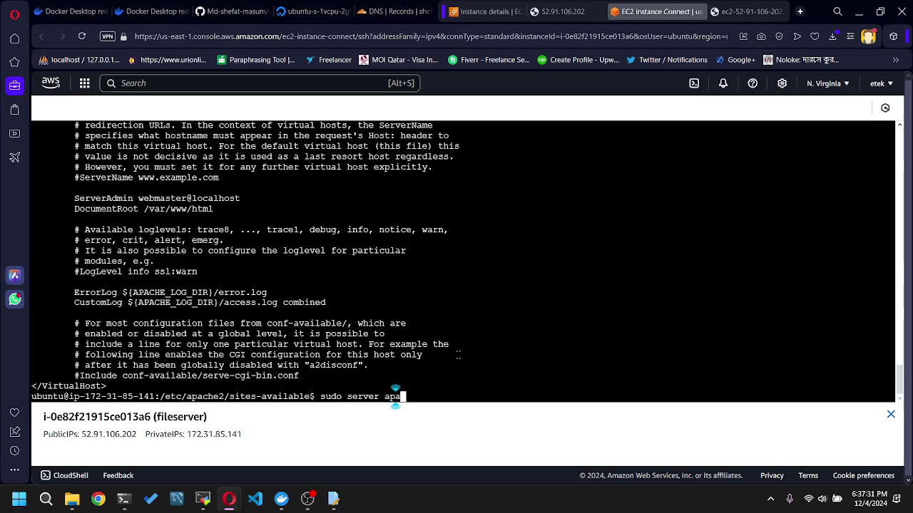
text(2 restart)
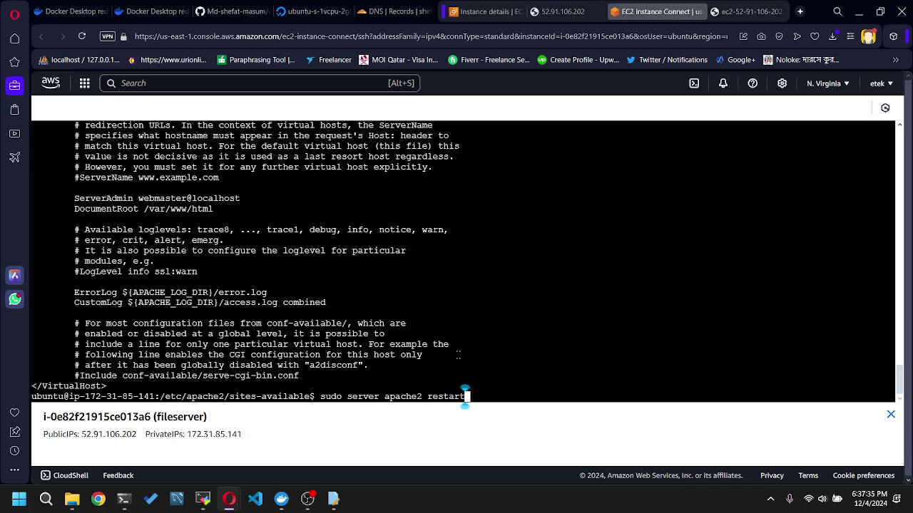
key(Return)
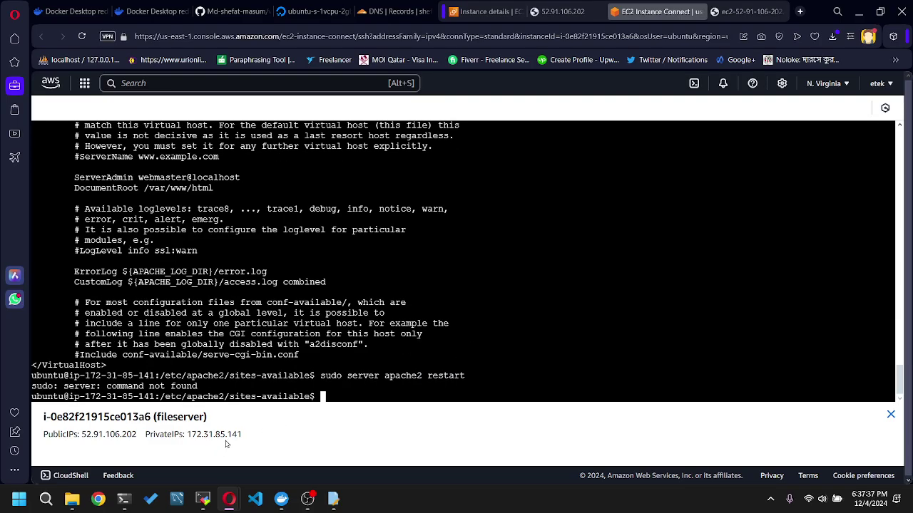
key(Up)
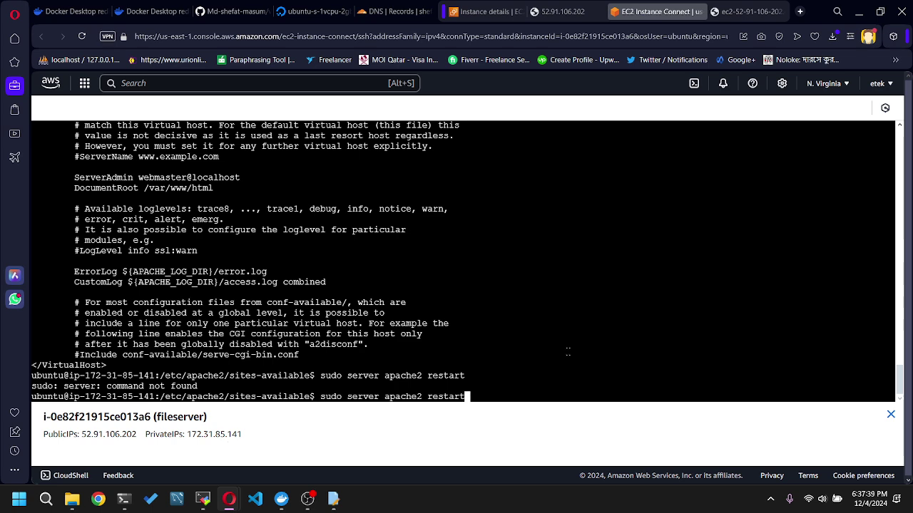
key(Left)
key(Left)
key(Left)
key(Left)
key(Left)
key(Left)
key(Left)
key(Left)
key(Left)
key(Left)
key(Left)
key(Left)
key(Left)
key(Left)
key(Left)
key(Left)
key(Left)
key(Delete)
key(BackSpace)
text(i)
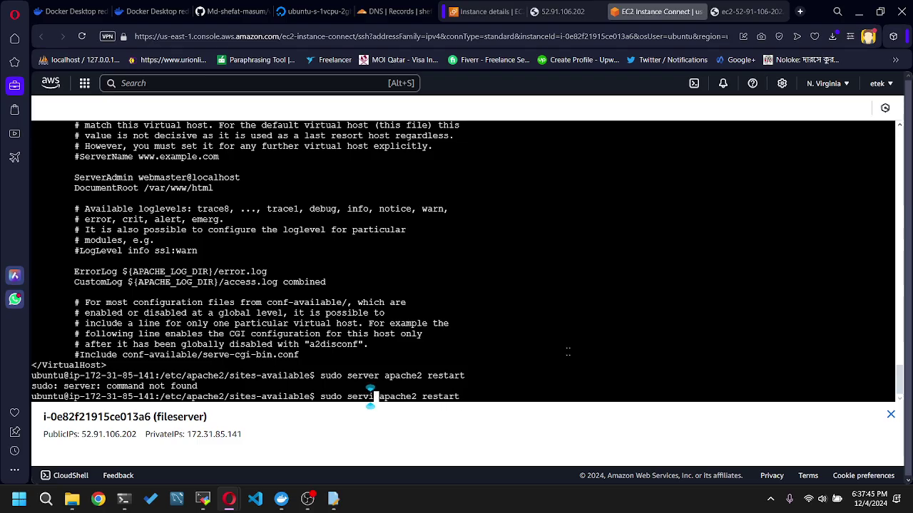
text(ce)
key(Return)
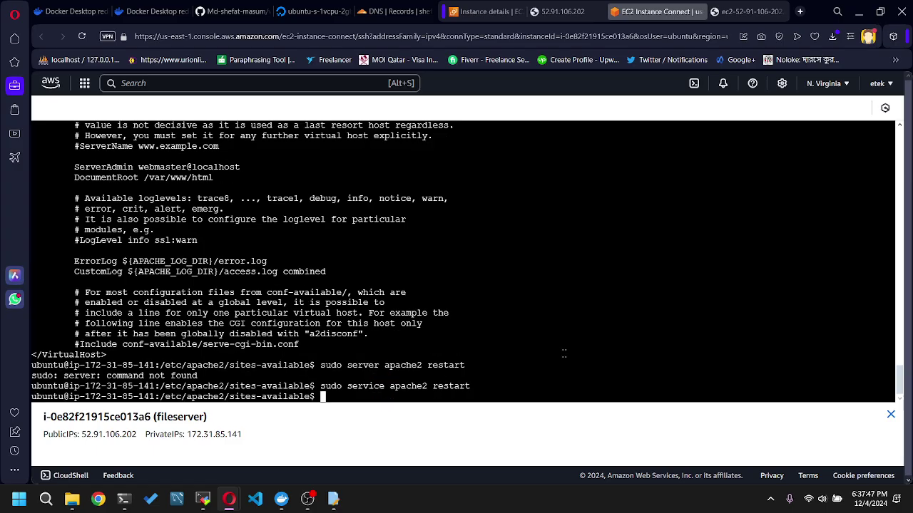
drag(247, 434, 81, 438)
- Load public IP 52.91.106.202 in Opera to show the Apache2 default page, and close the failed tab
click(103, 437)
click(742, 11)
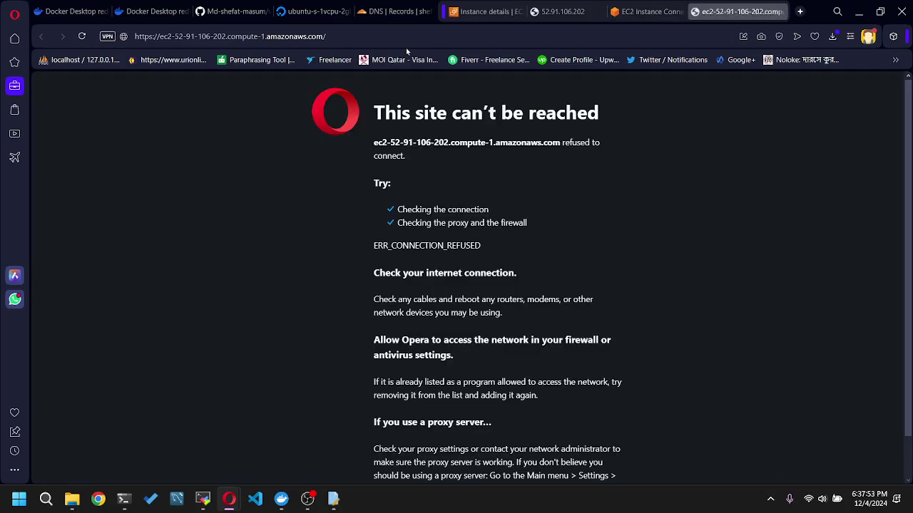
click(407, 37)
key(ctrl+v)
key(Return)
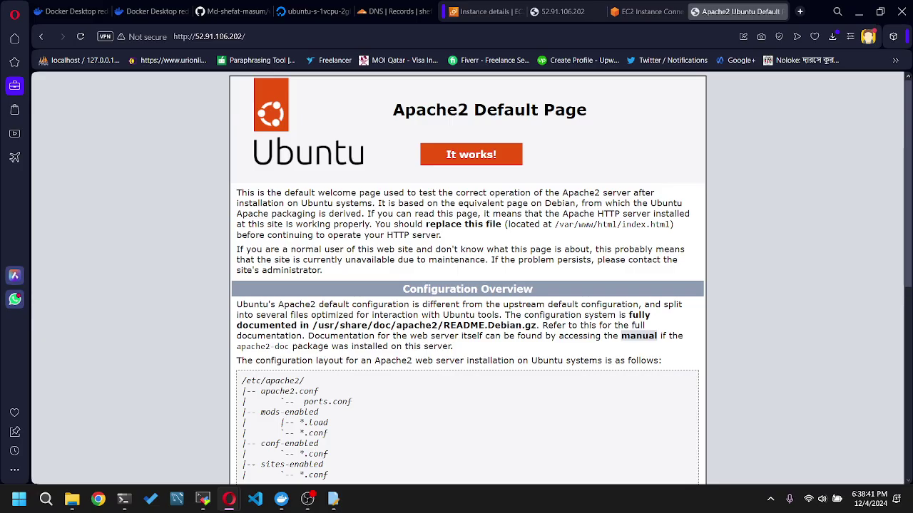
click(567, 13)
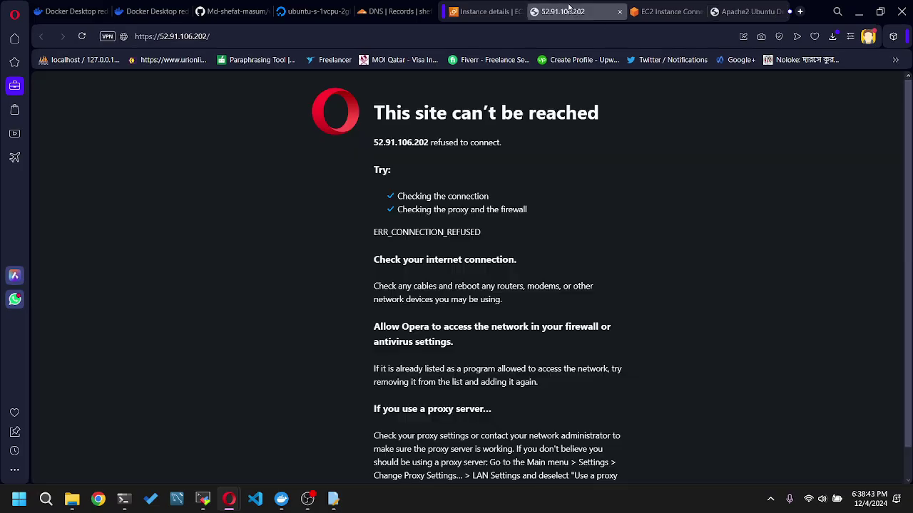
key(ctrl+w)
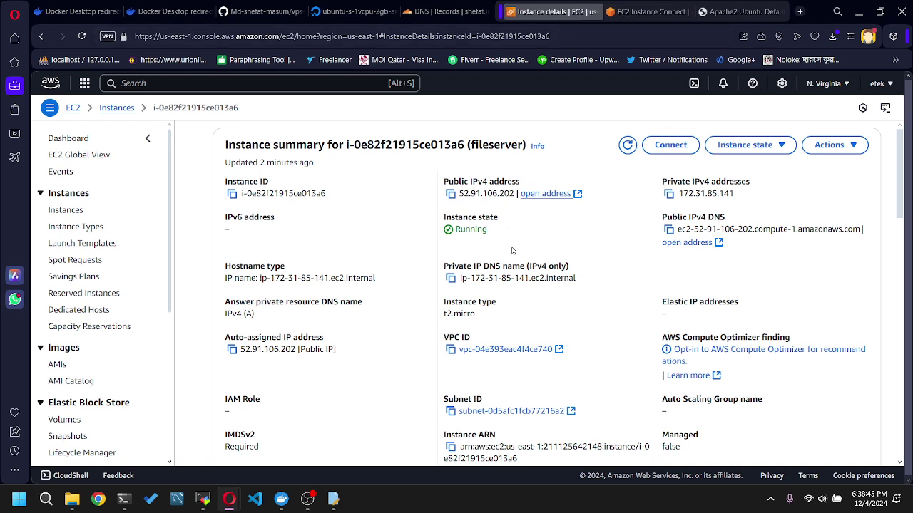
- Terminate the fileserver instance via Instance state and refresh the list to see it shutting down
click(65, 211)
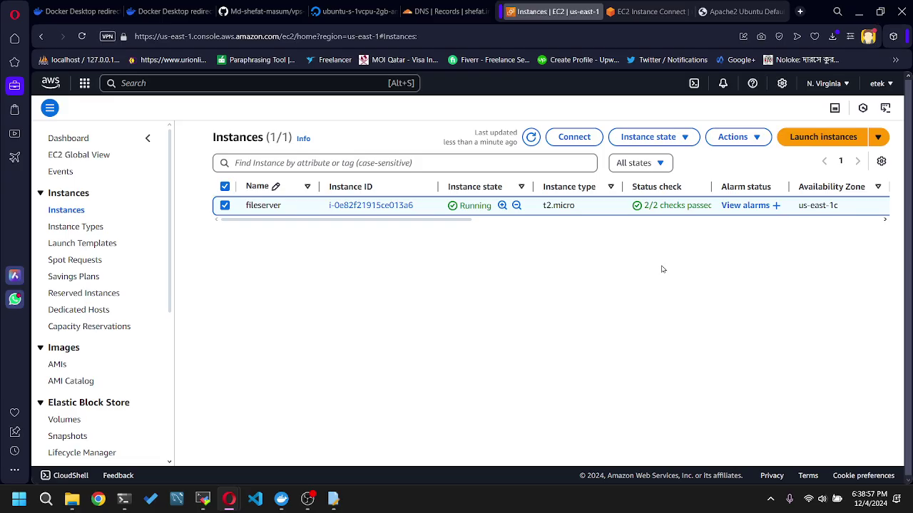
click(224, 206)
click(224, 206)
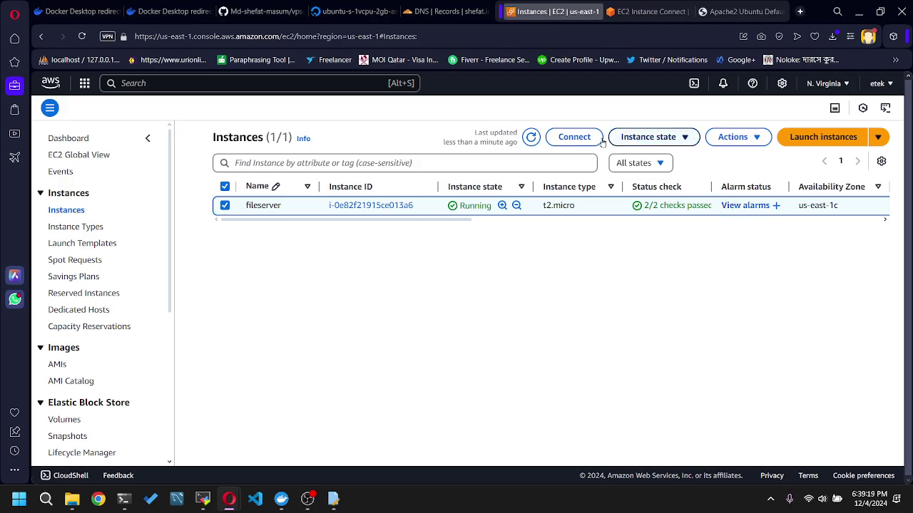
click(733, 141)
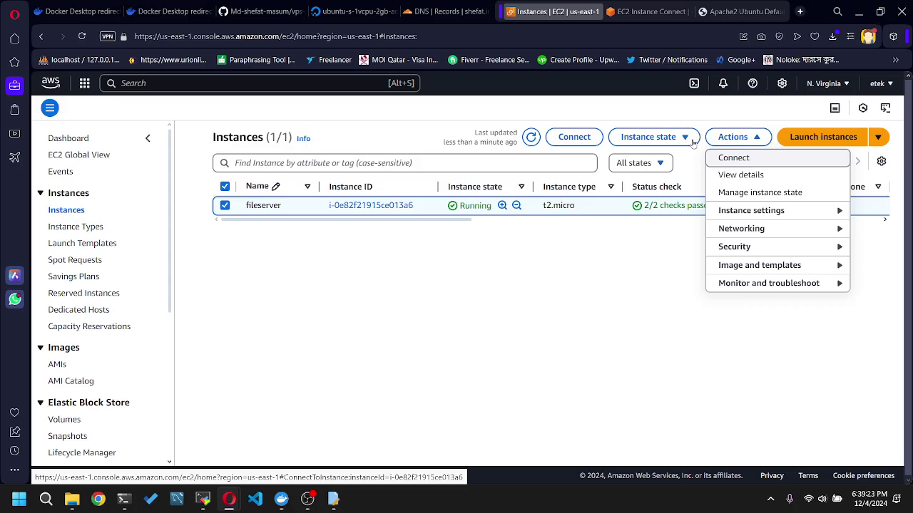
click(649, 138)
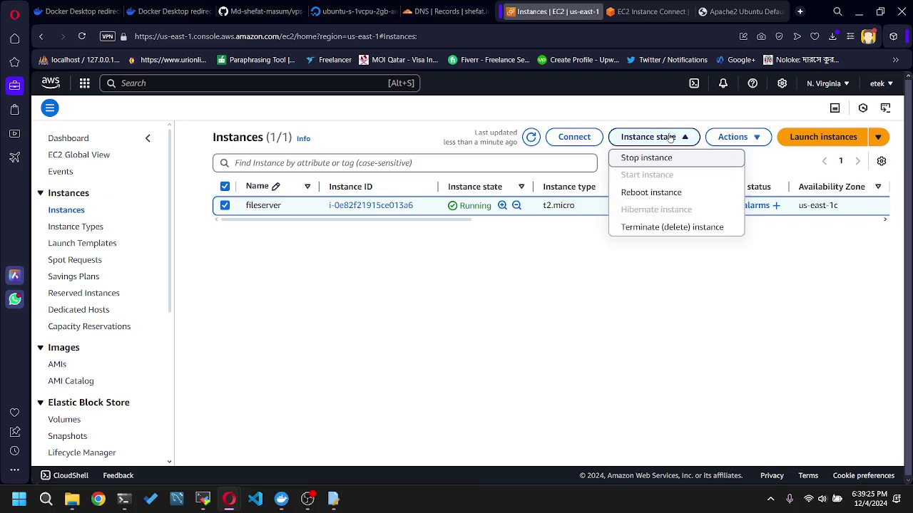
click(687, 233)
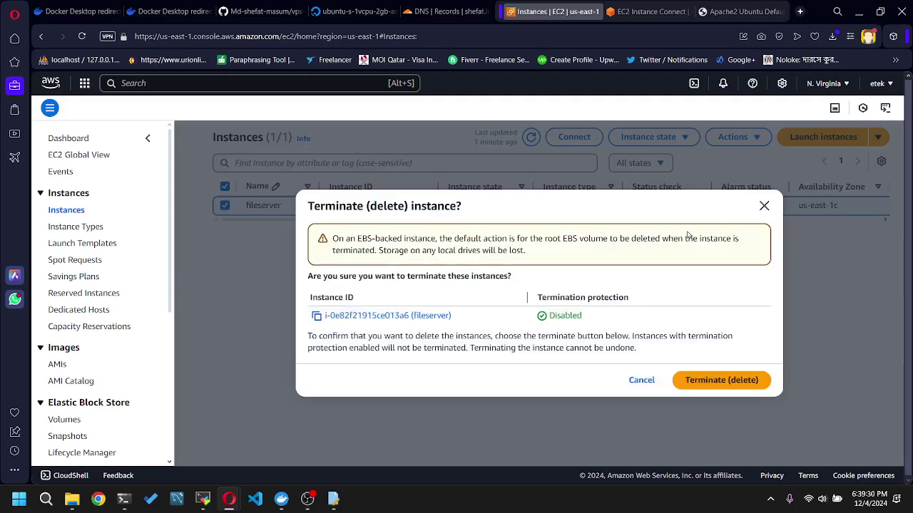
click(736, 386)
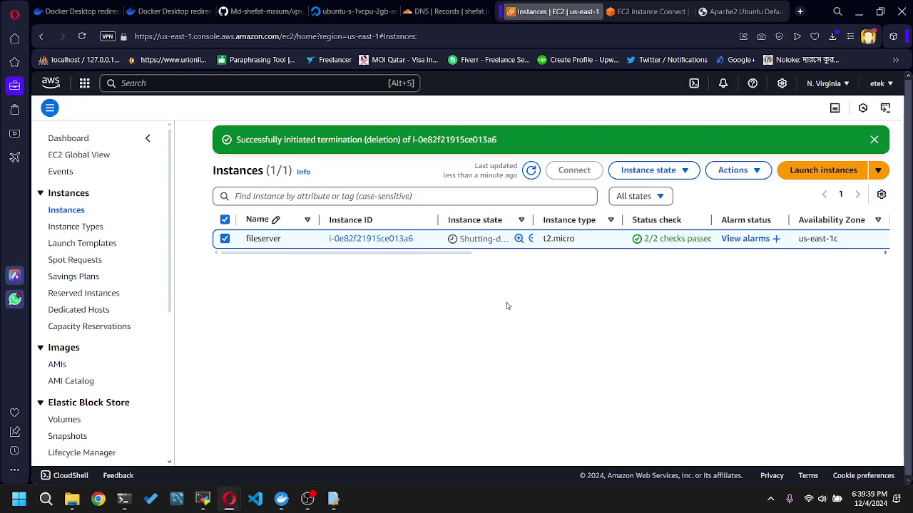
click(531, 171)
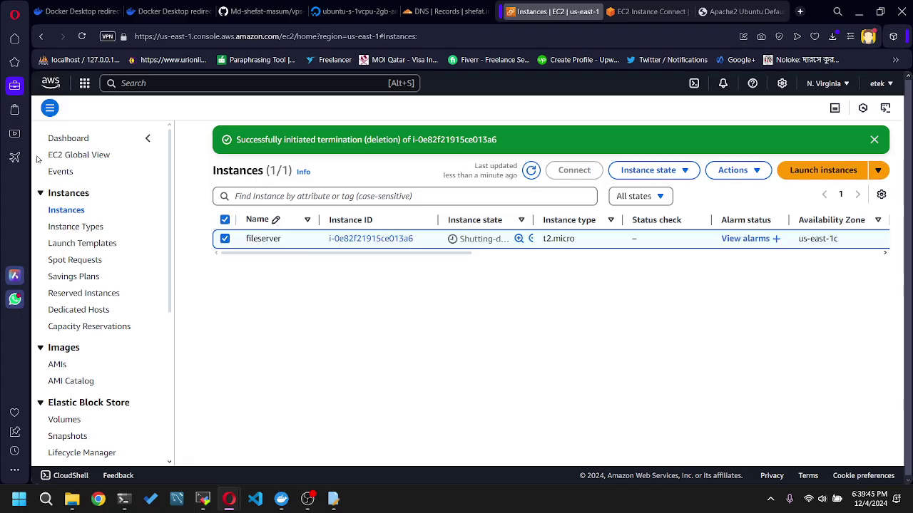
click(85, 83)
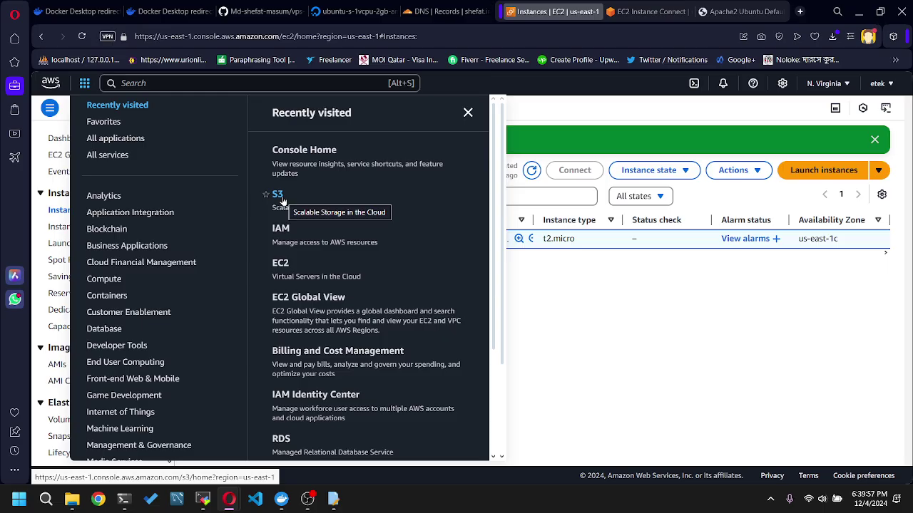
- Check the etek-drive bucket's permissions: public access unblocked and a policy allowing anyone s3:GetObject
click(277, 200)
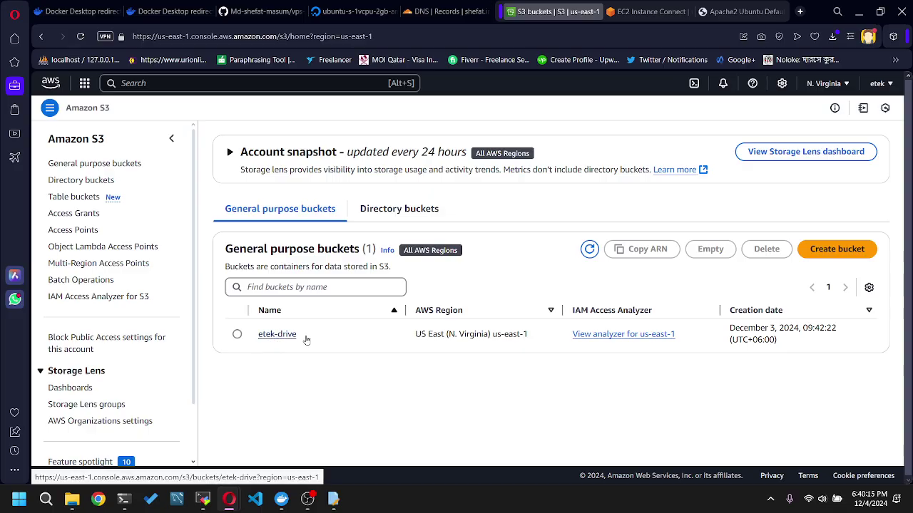
click(273, 340)
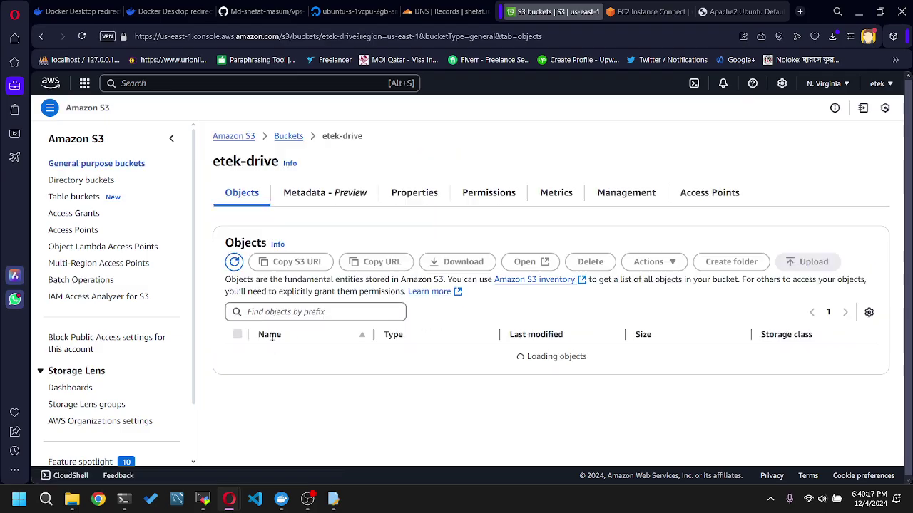
click(492, 182)
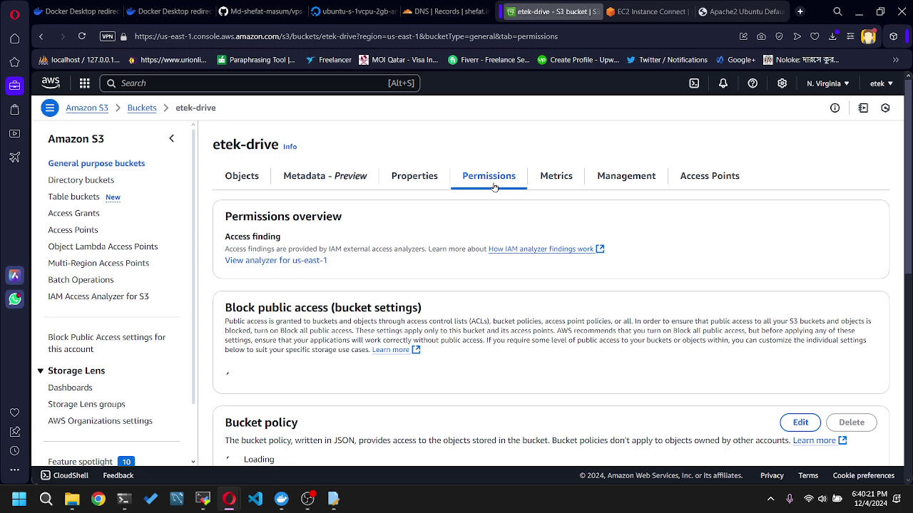
scroll(520, 259, down, 2)
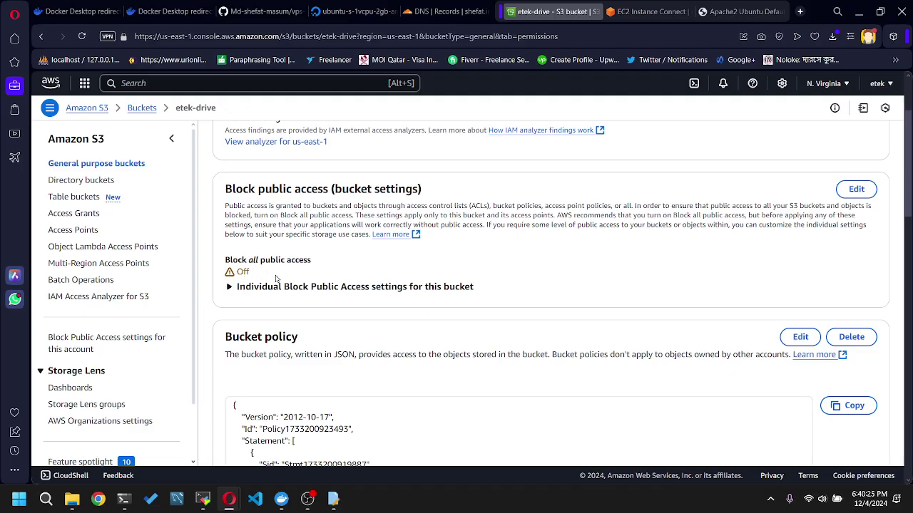
scroll(294, 278, down, 3)
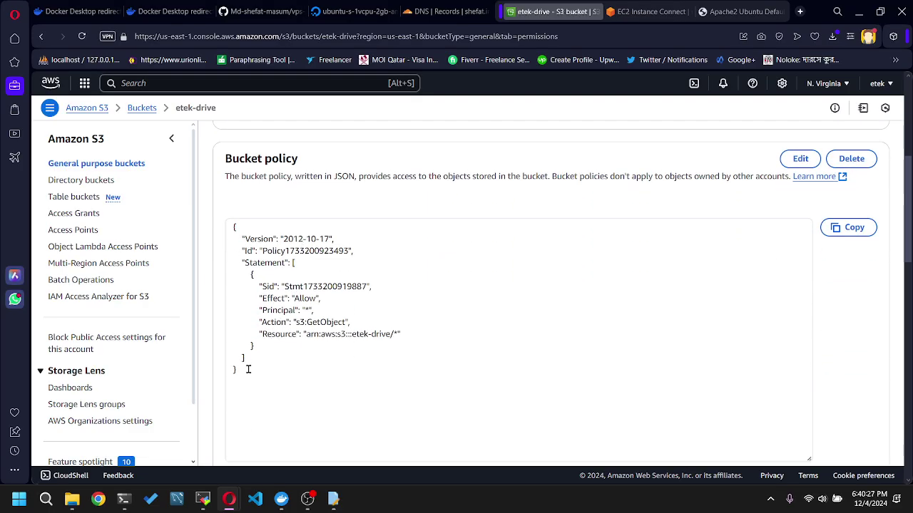
drag(246, 369, 221, 228)
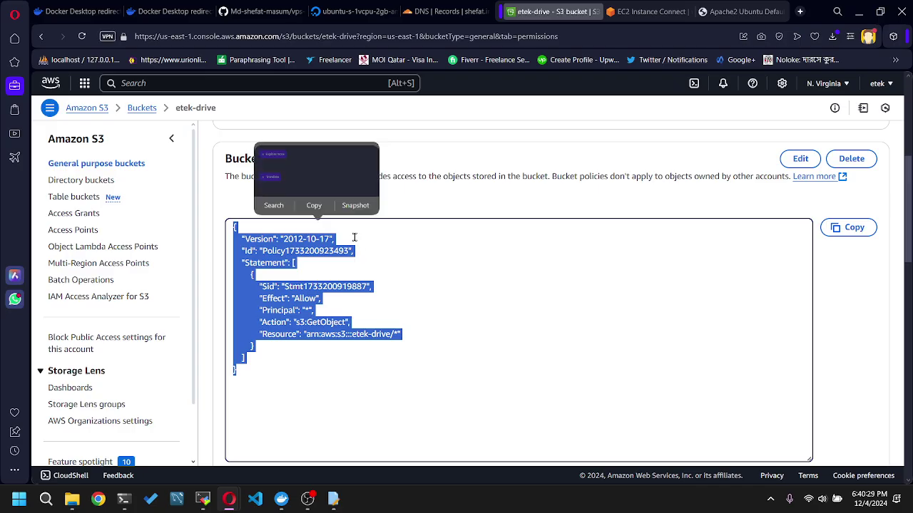
click(526, 200)
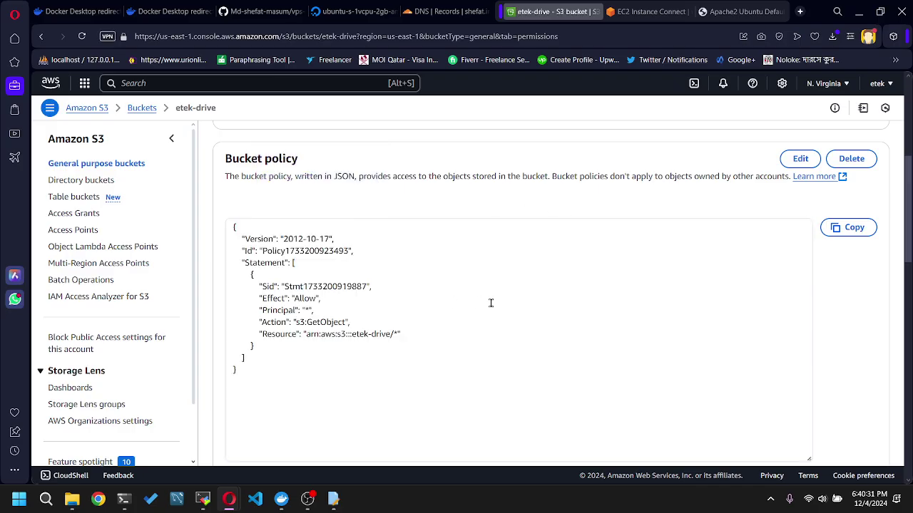
scroll(341, 296, up, 5)
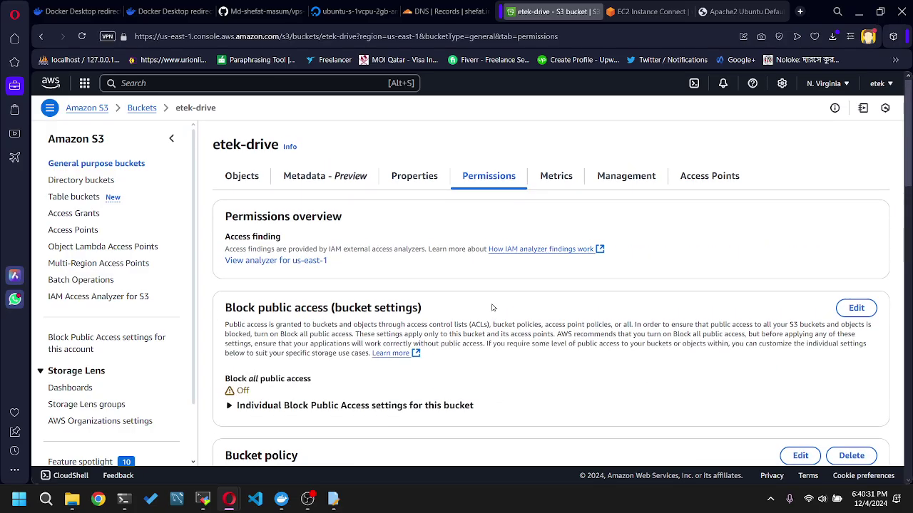
click(242, 178)
- Browse the 15 etek-drive objects: jpeg images, PDFs like final test.pdf, and banner/ and uploads/ folders
scroll(426, 286, down, 3)
scroll(427, 286, up, 3)
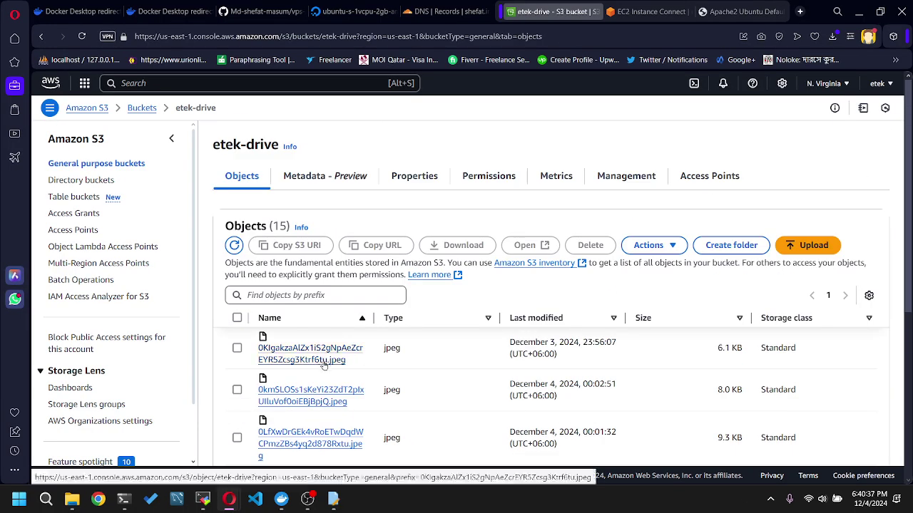
scroll(437, 324, down, 5)
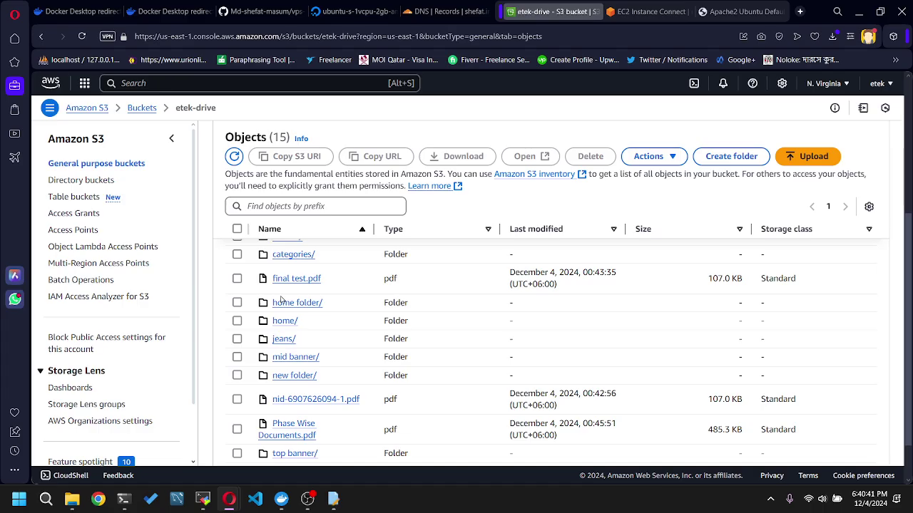
right_click(256, 502)
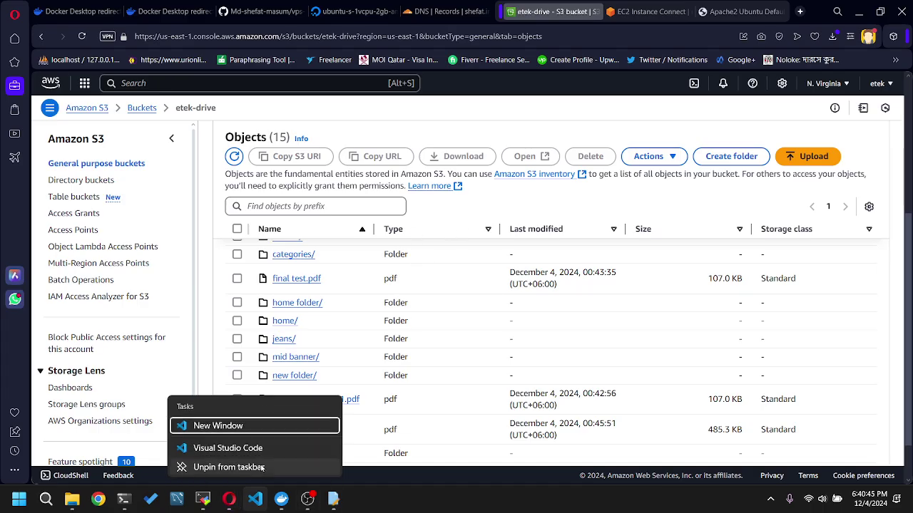
click(612, 136)
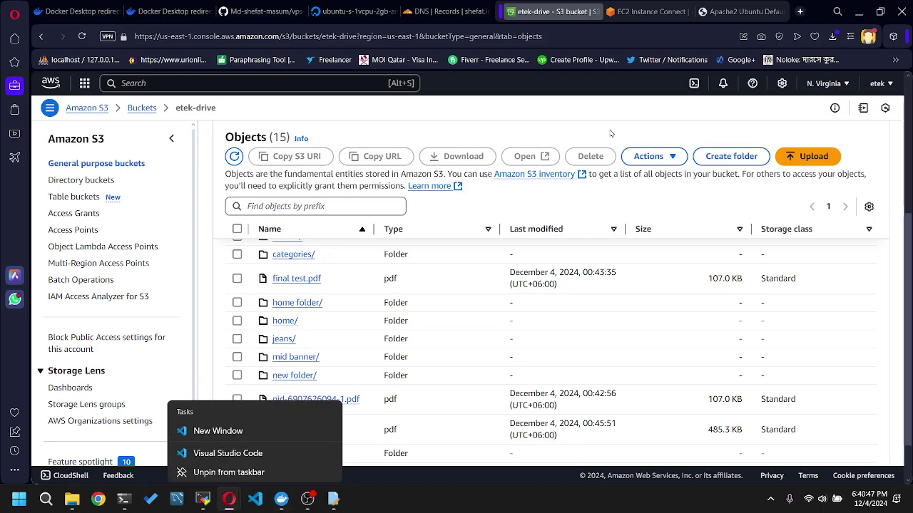
scroll(521, 357, up, 3)
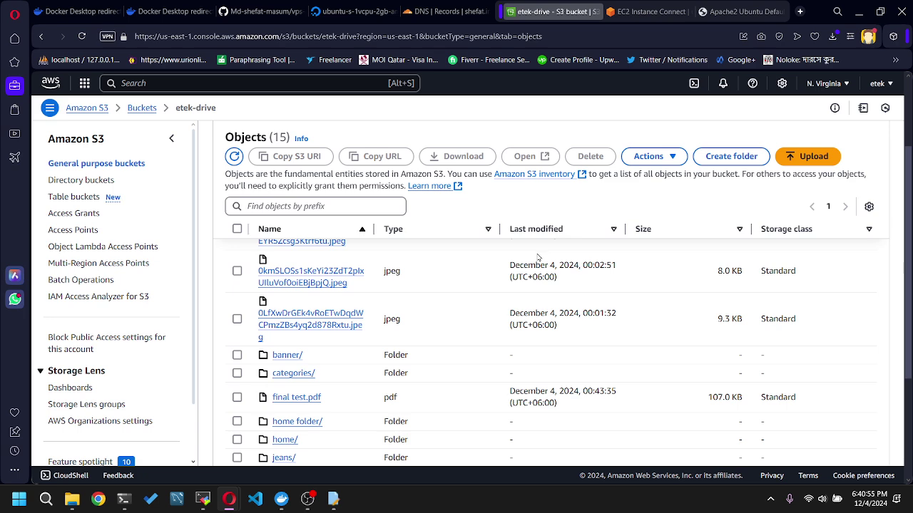
scroll(563, 325, up, 5)
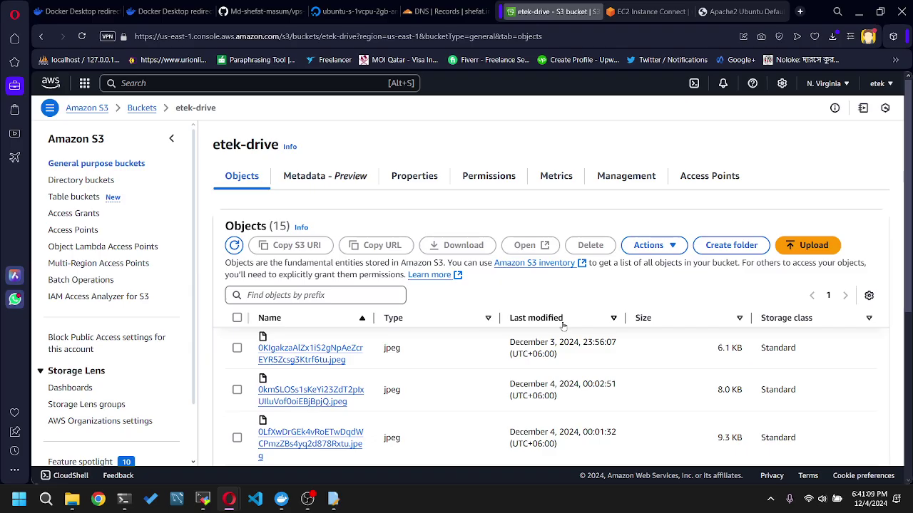
scroll(562, 326, down, 2)
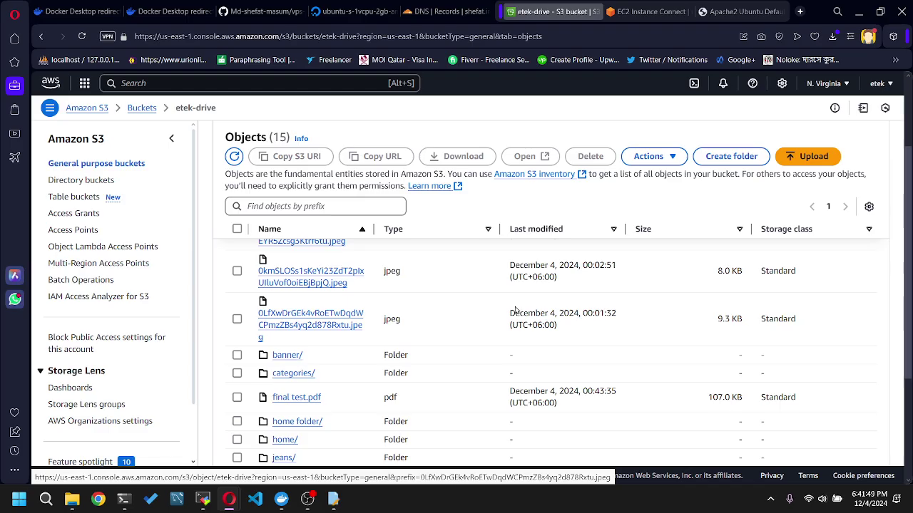
scroll(515, 310, down, 5)
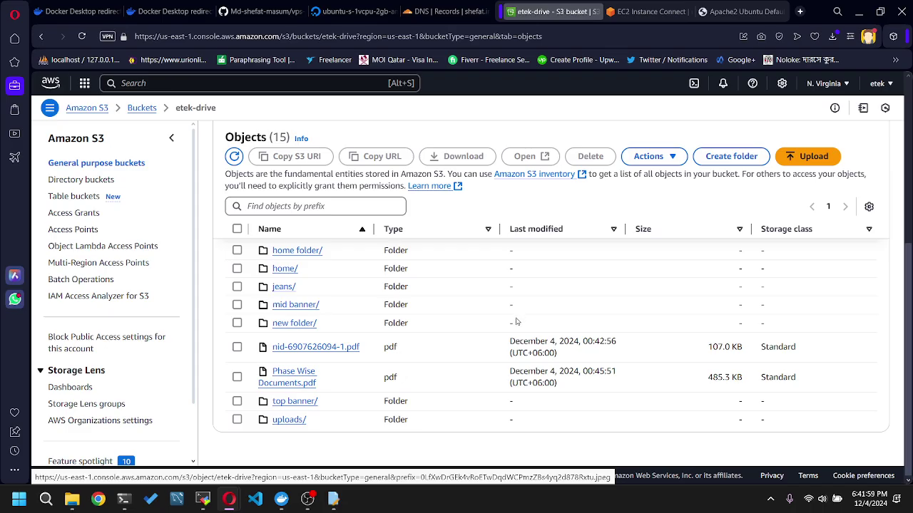
scroll(516, 322, up, 1)
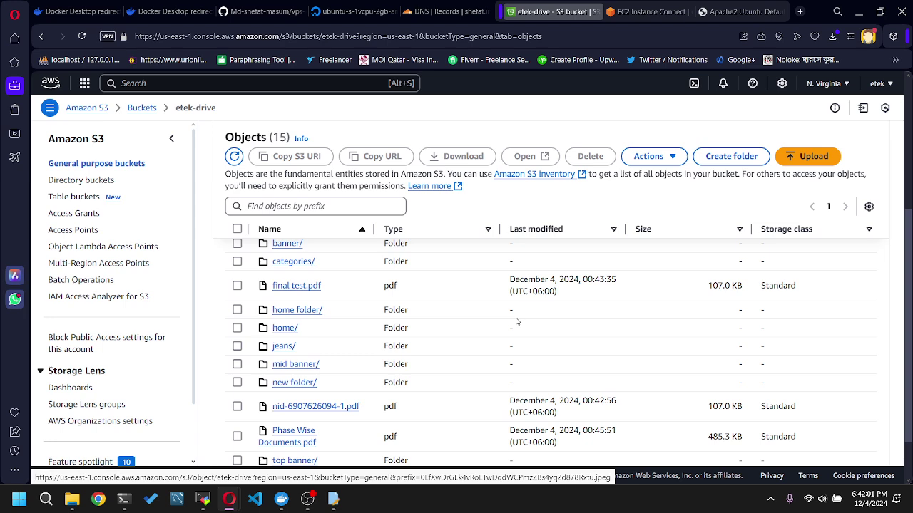
scroll(516, 322, up, 4)
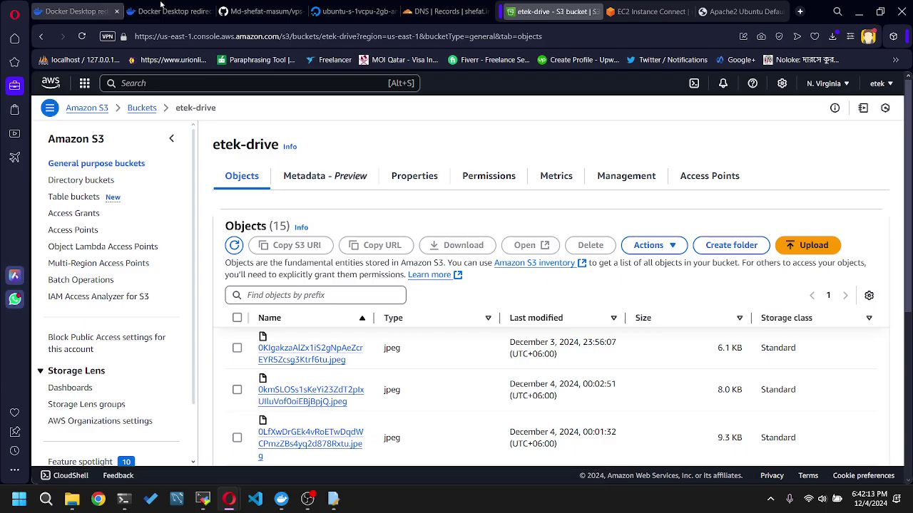
- In File Explorer on New Volume (F:), bring up the context menu for the etek_file_manager folder
click(72, 499)
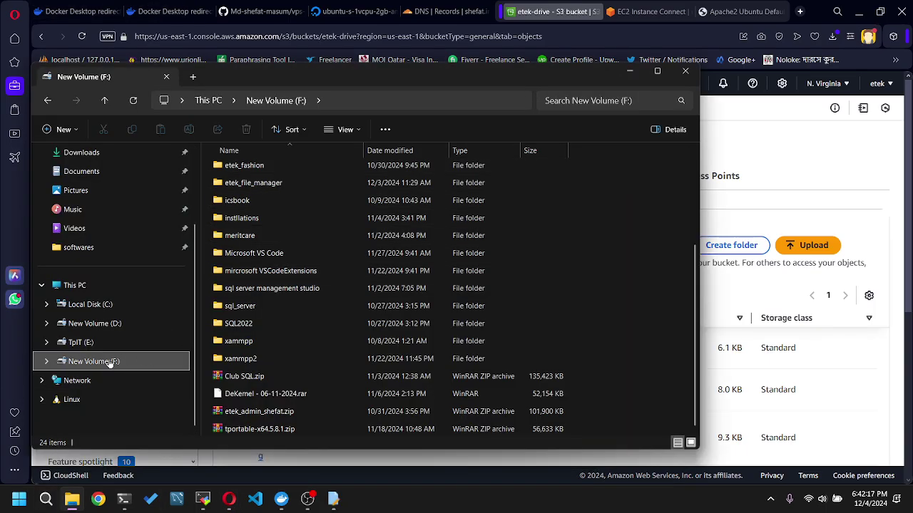
click(264, 183)
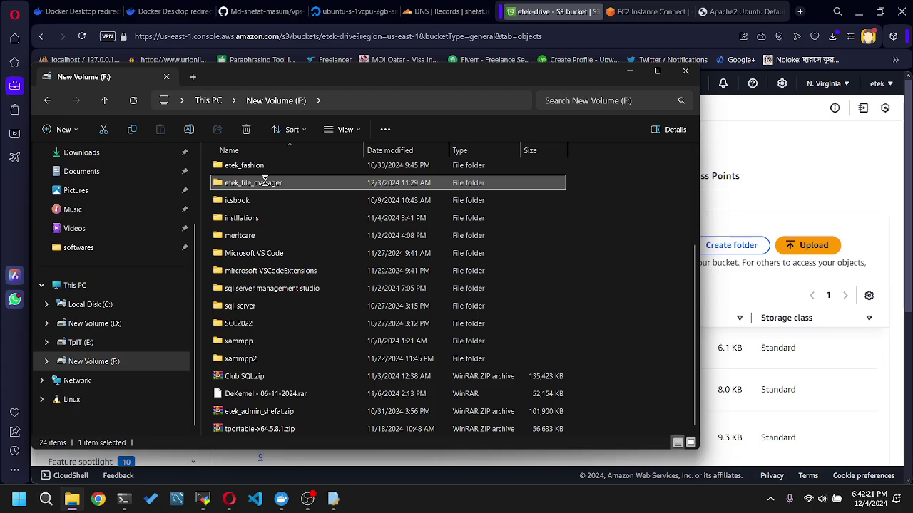
right_click(264, 184)
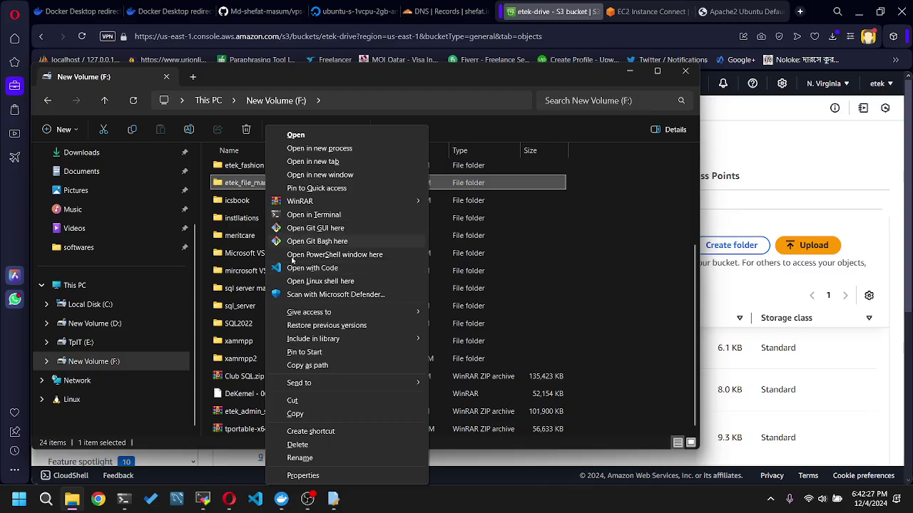
right_click(255, 185)
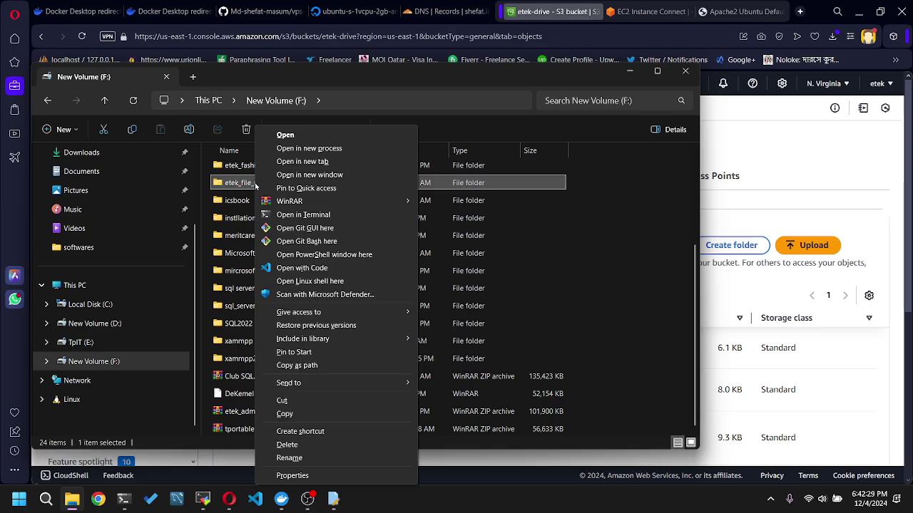
- Open a terminal in F:\etek_file_manager and enter 'php artisan serve'
click(301, 218)
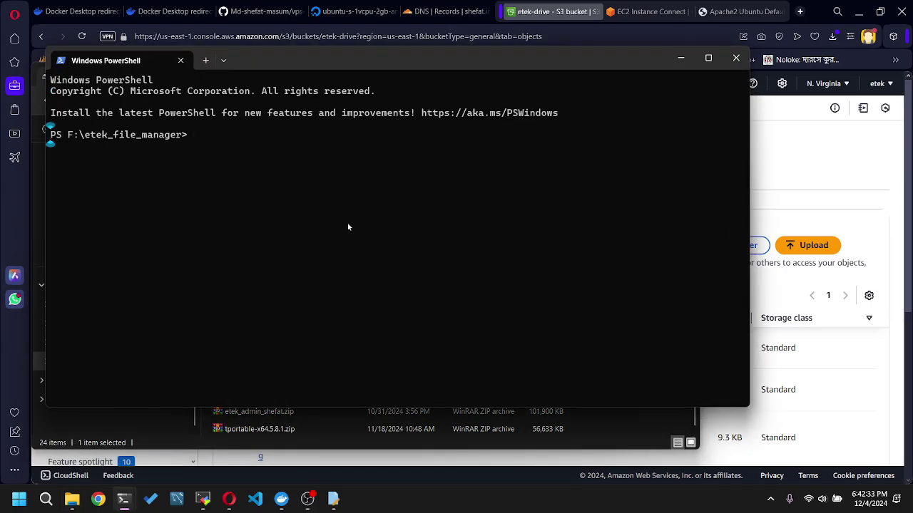
text(php artisan serve)
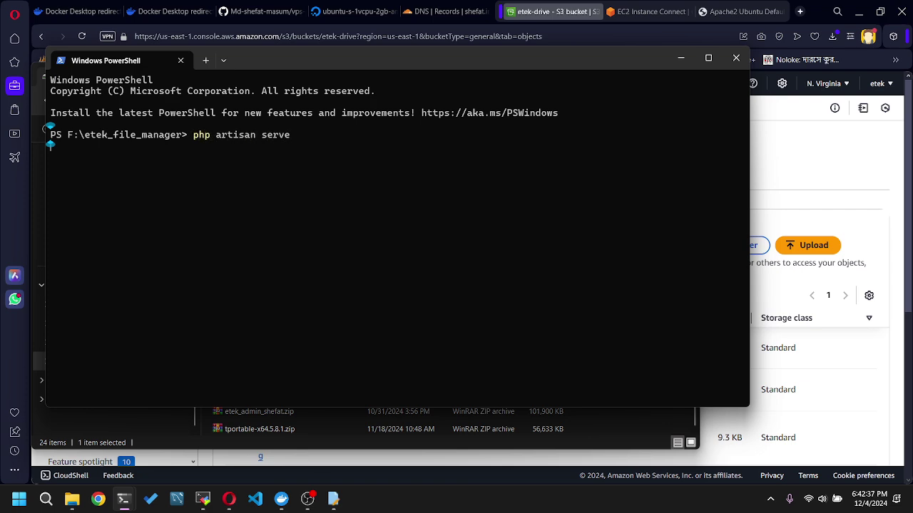